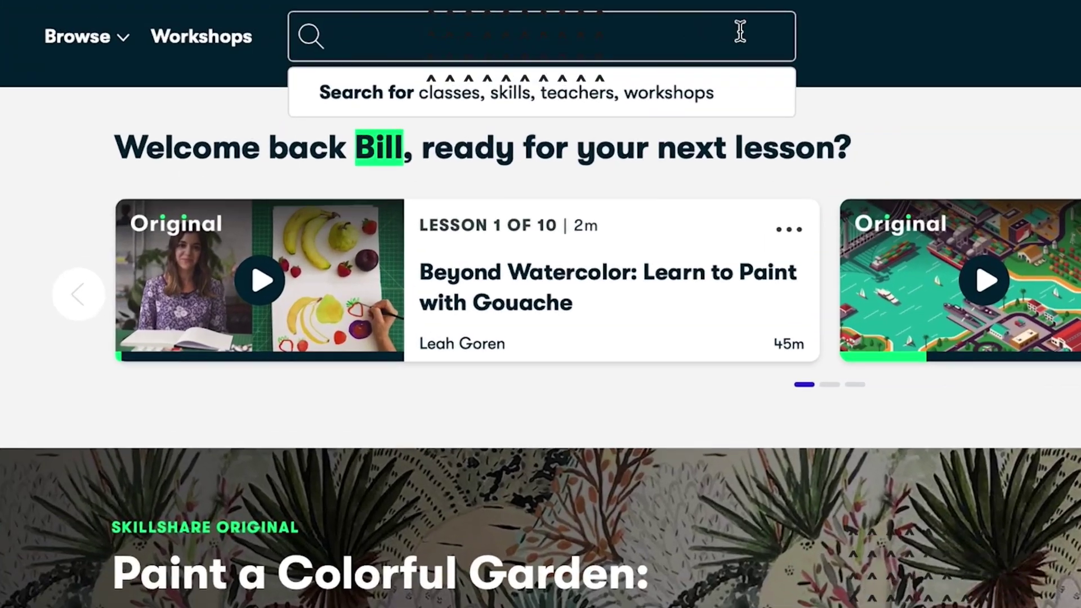
Enter 'Logo Design' in the Skillshare search field
text(Logo De)
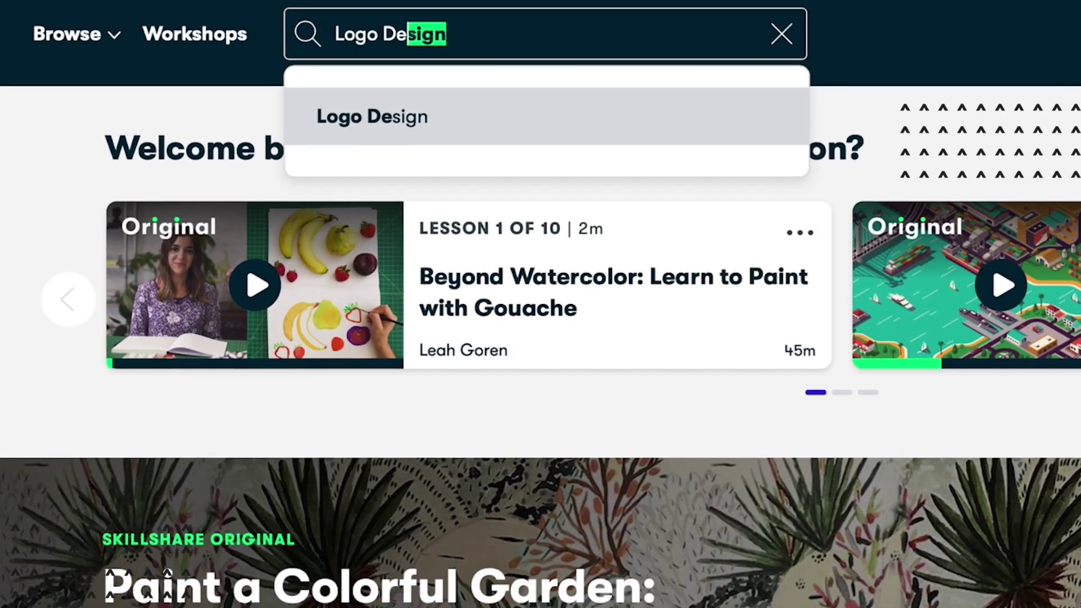
text(sign)
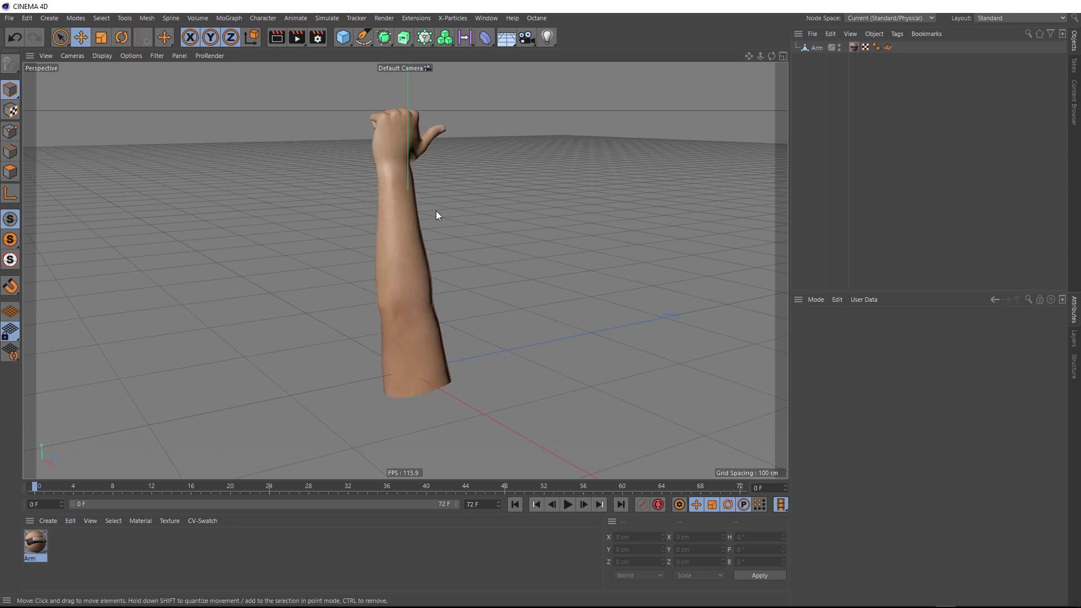
Select the Arm model, orbiting to view it from below
mouse_move(434, 212)
alt+mouse_down()
mouse_move(310, 228)
mouse_move(431, 206)
alt+mouse_up()
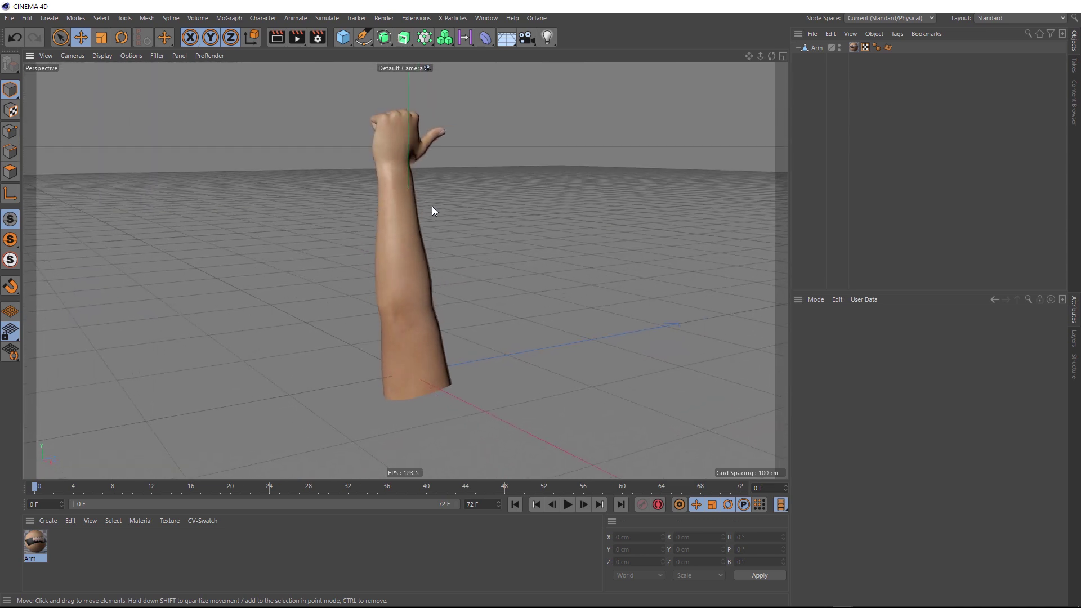
click(409, 256)
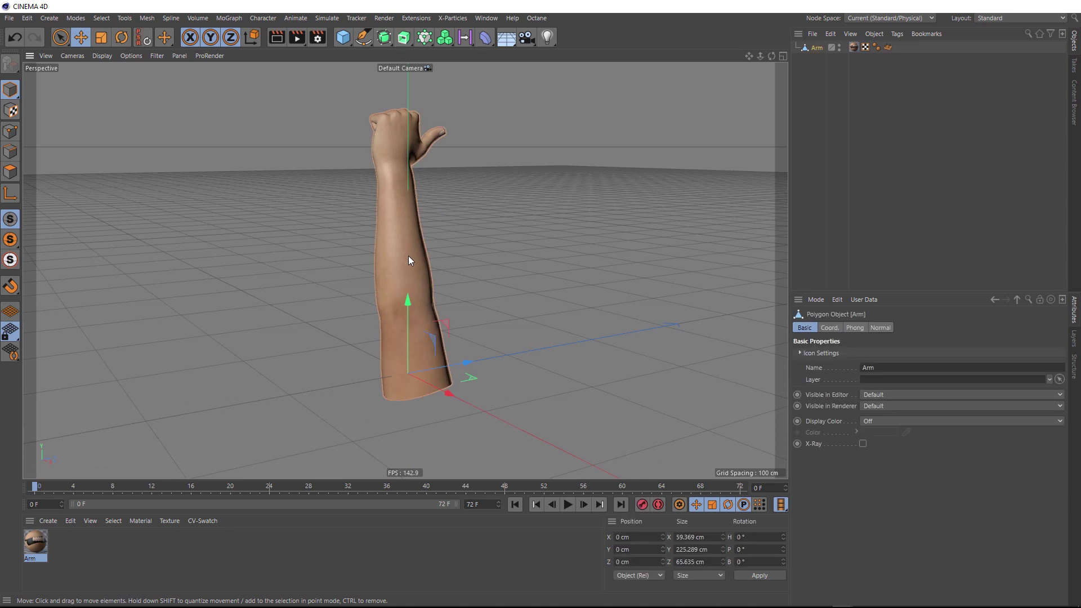
alt+drag(420, 386, 436, 327)
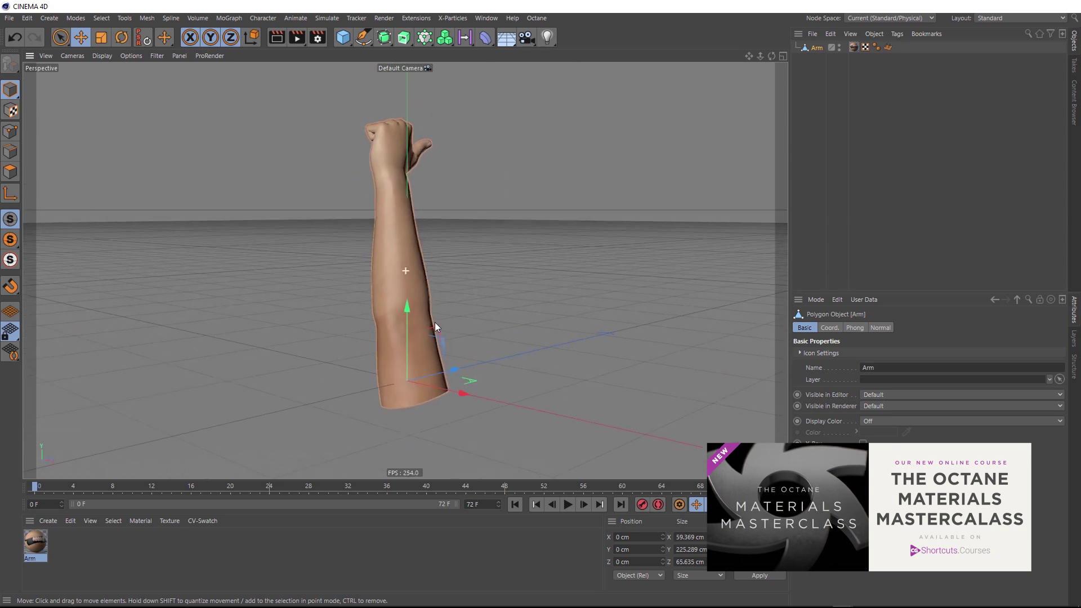
Check Render Settings, then set the end frame and preview range to 160
click(318, 38)
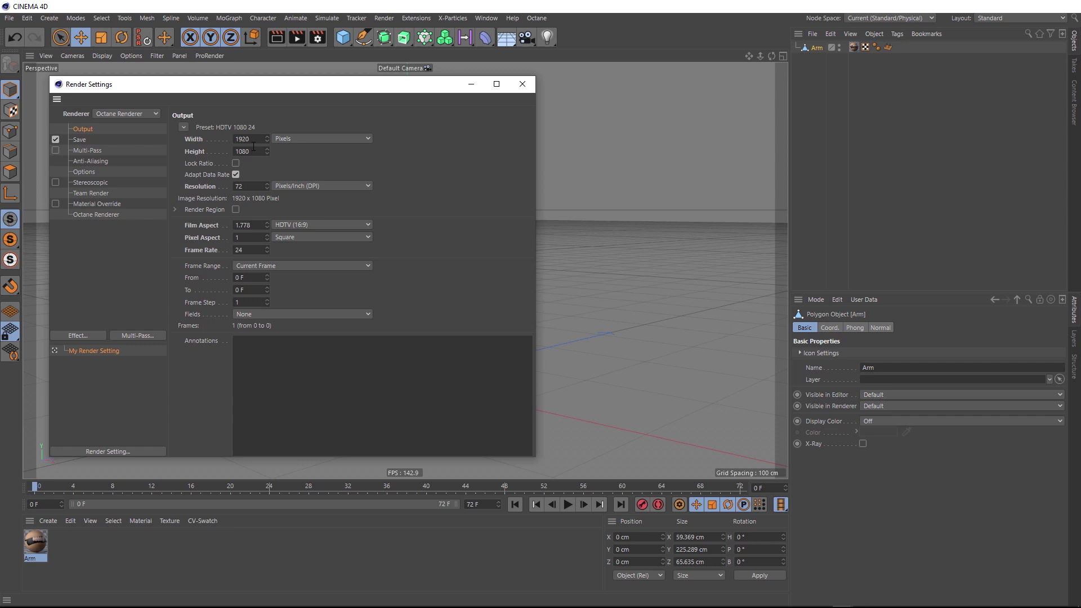
click(531, 84)
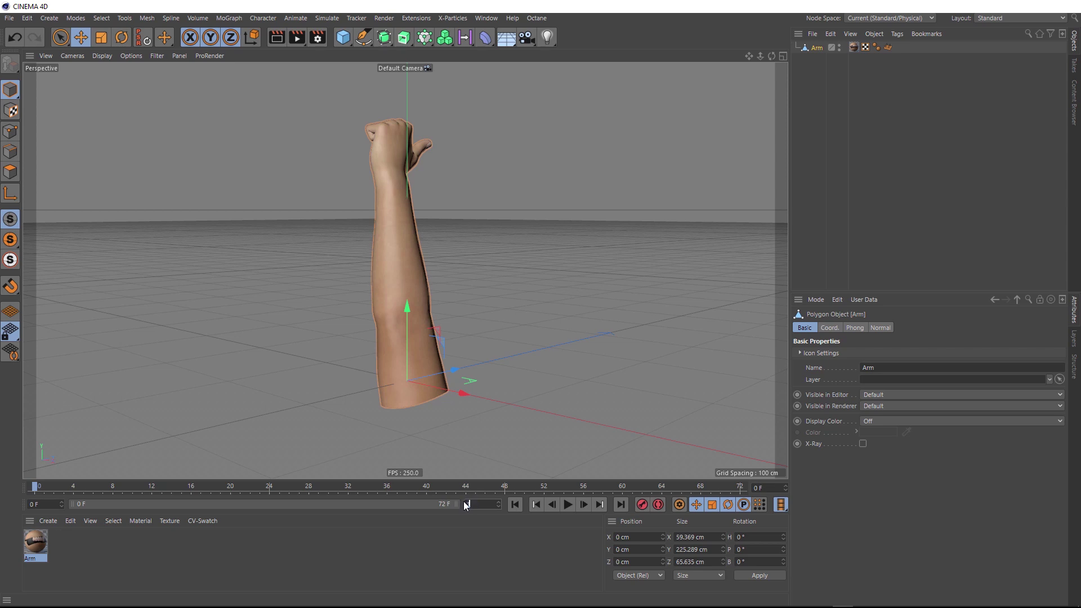
key(Return)
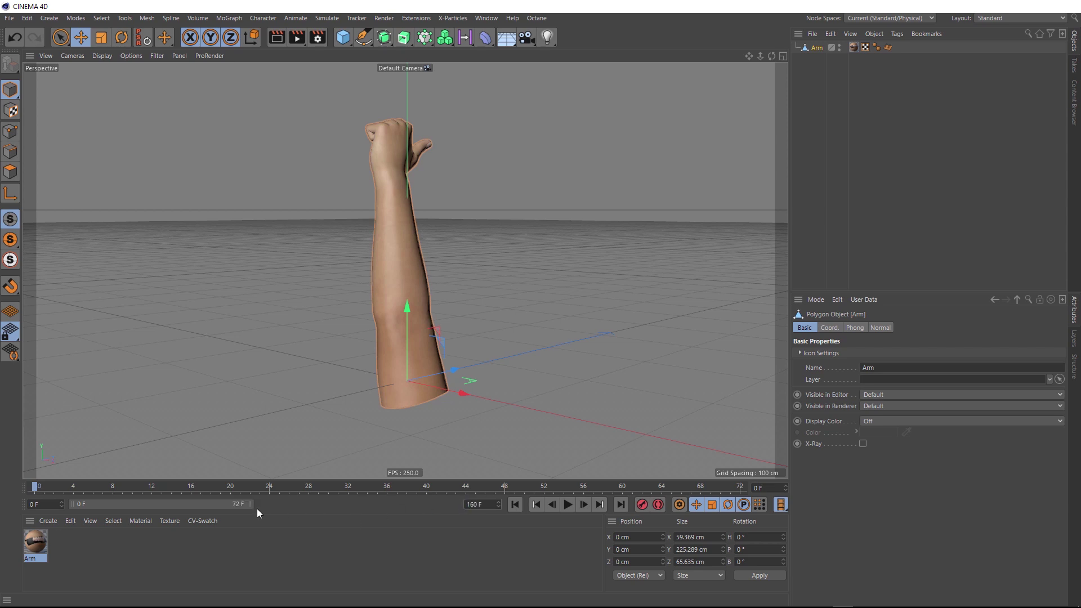
drag(257, 509, 469, 519)
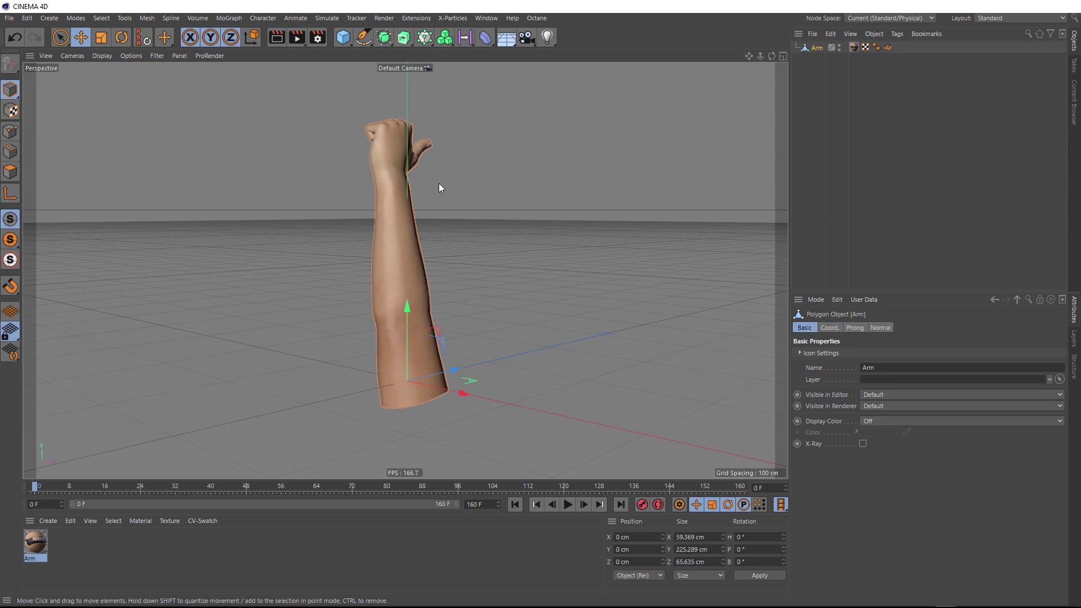
Hide Arm in viewport and render, and add an empty Null renamed Torus
ctrl+click(839, 47)
ctrl+click(840, 48)
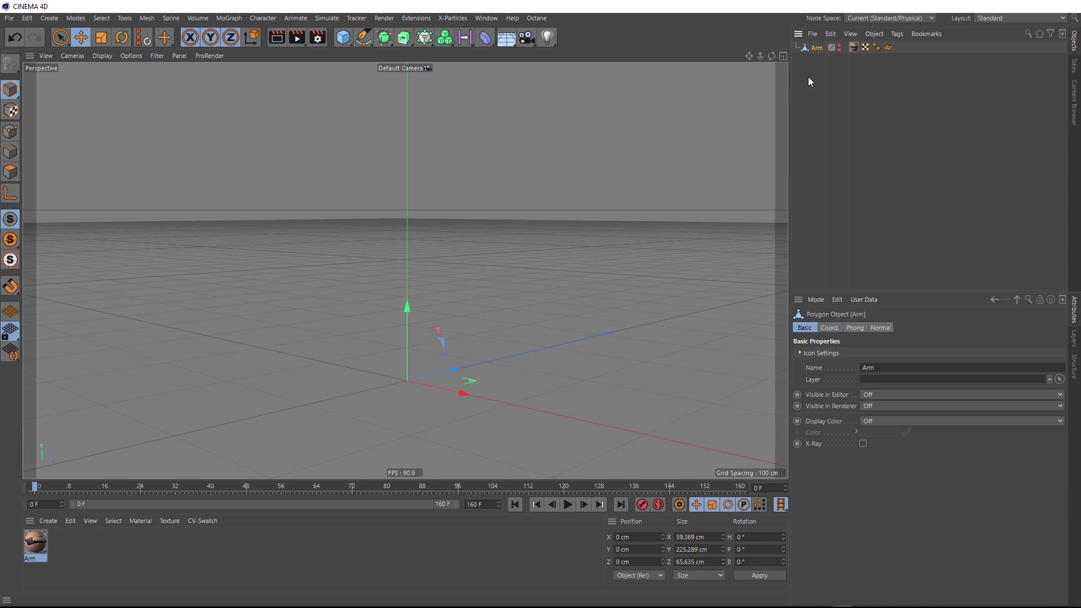
click(345, 43)
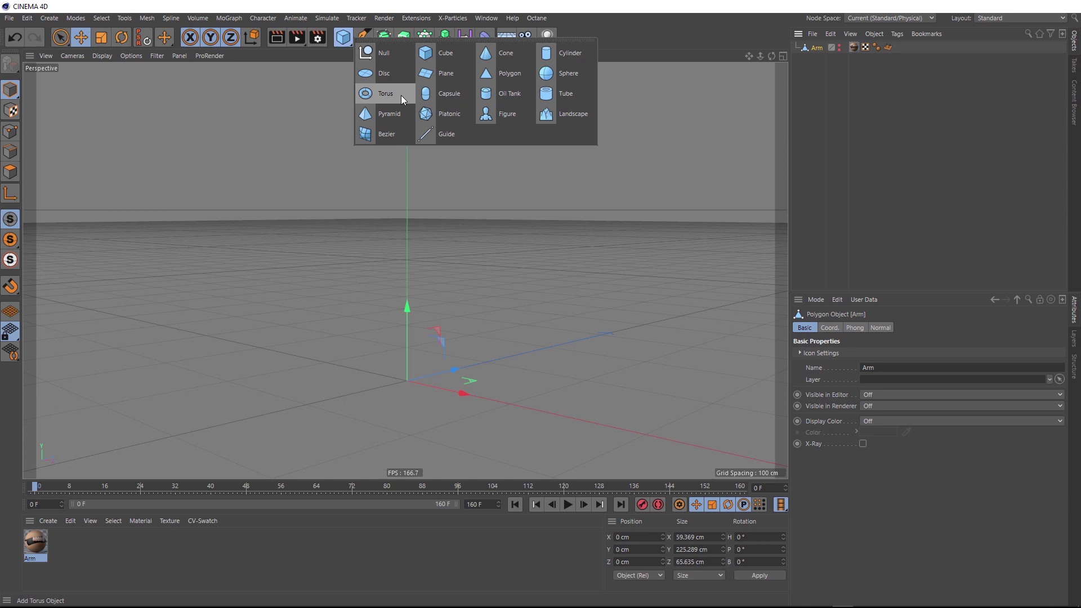
click(394, 52)
double_click(818, 48)
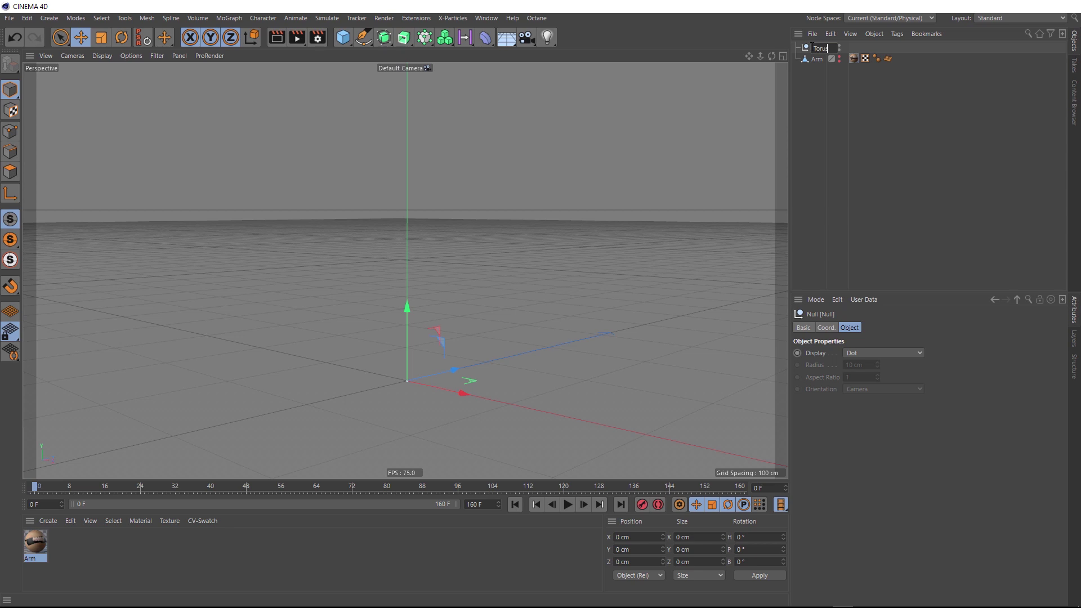
text(Torus)
key(Return)
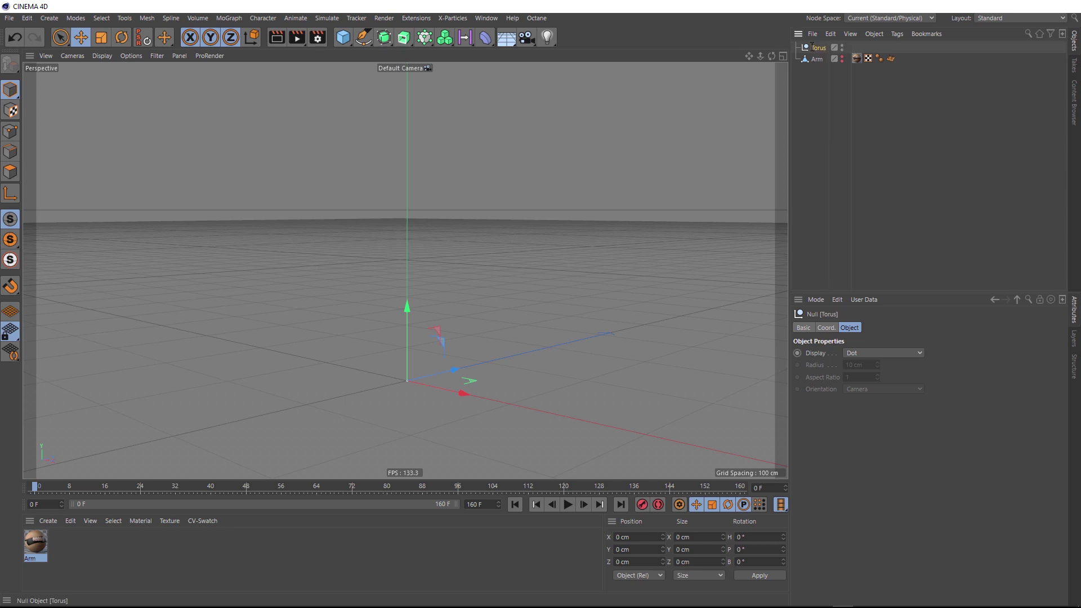
click(342, 37)
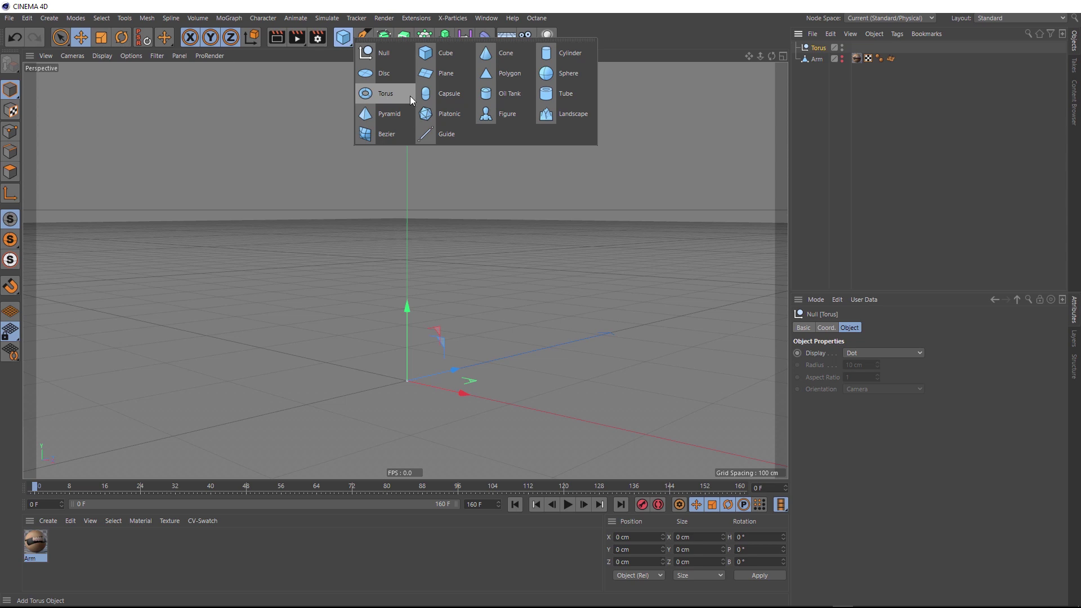
Add a Cylinder under the Torus null with Radius 30 cm and Height 1000 cm
shift+click(587, 52)
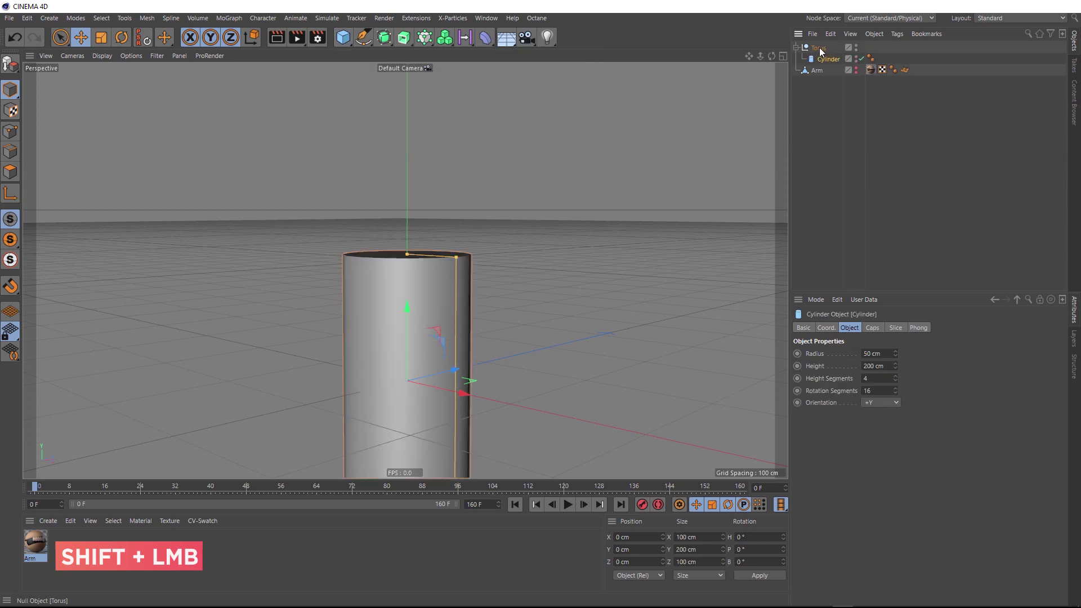
scroll(500, 349, down, 5)
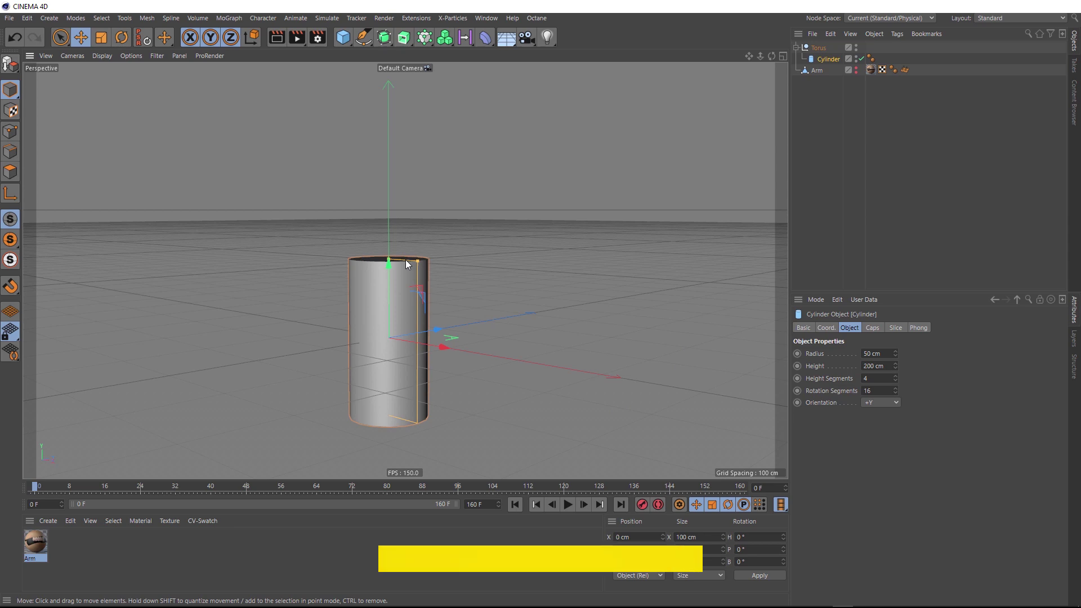
drag(388, 250, 411, 103)
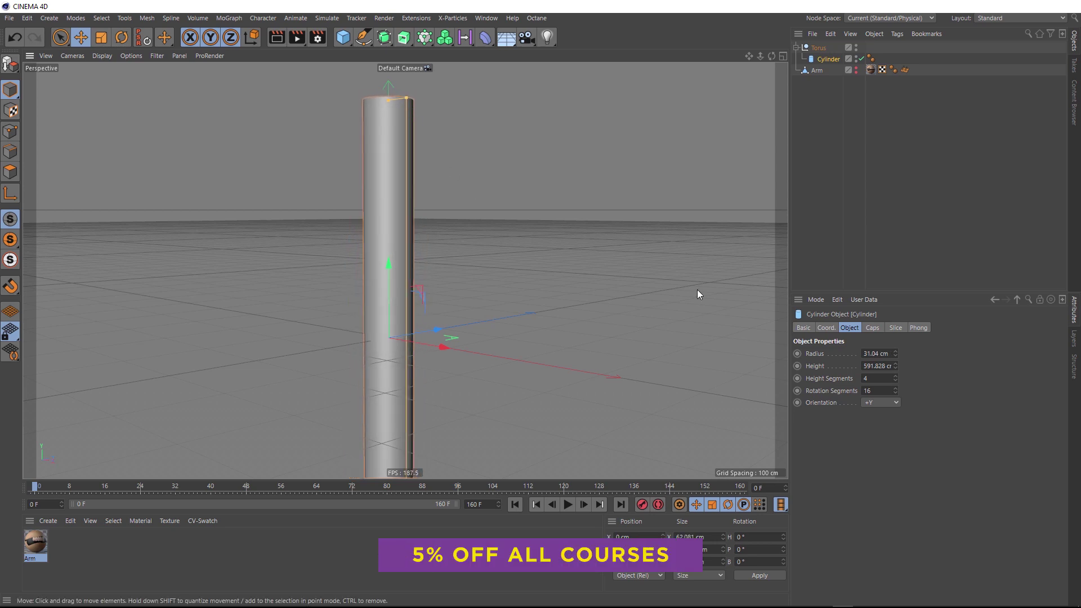
double_click(875, 354)
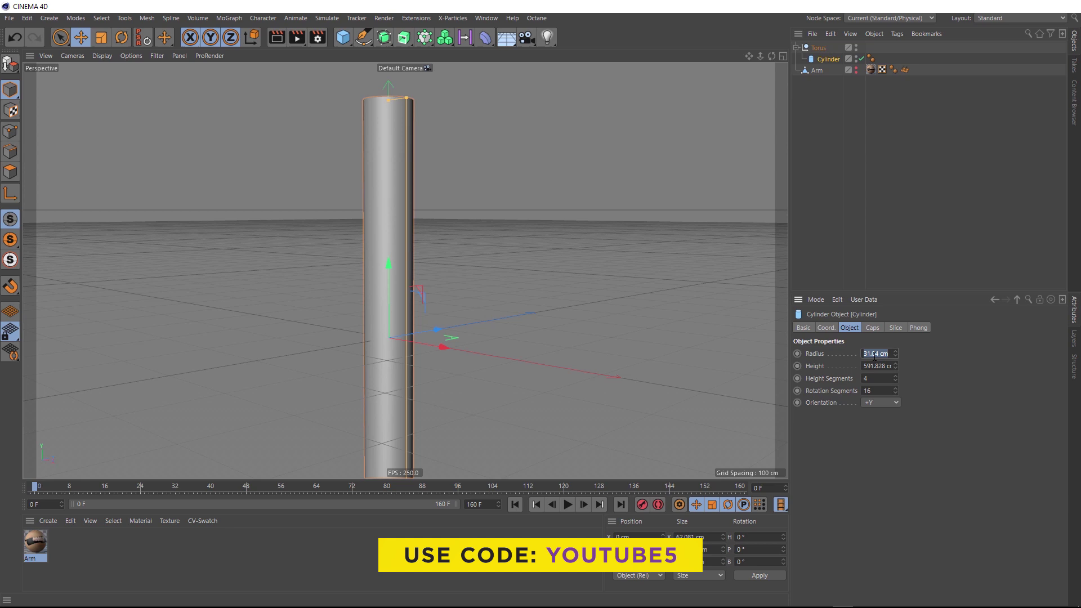
text(30)
key(Return)
double_click(873, 366)
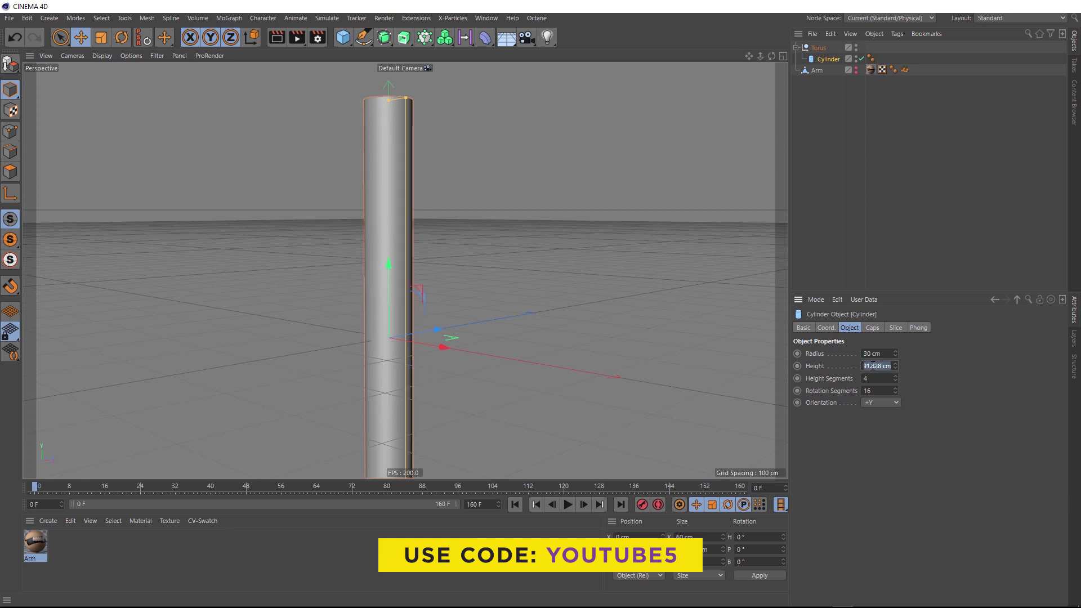
text(1000)
key(Return)
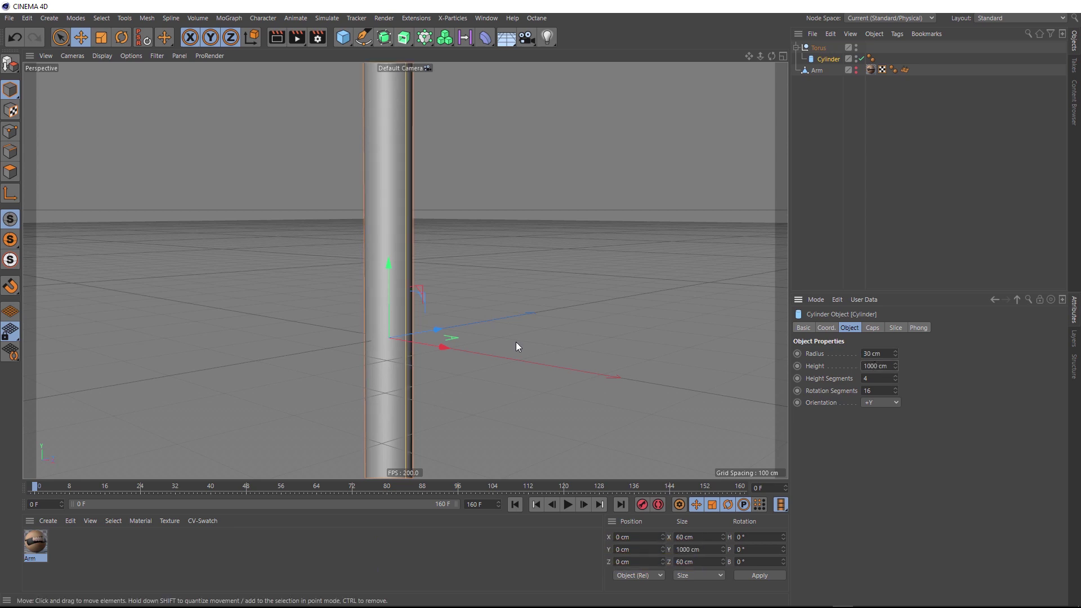
scroll(448, 303, down, 5)
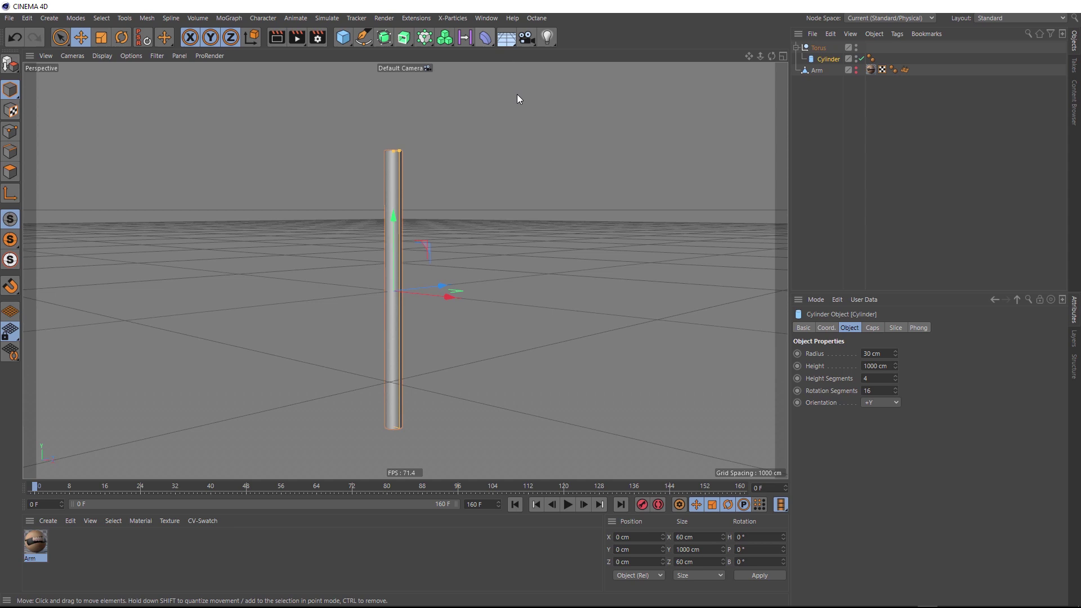
Add a Bend deformer under the Cylinder and set its Strength to 360°
click(484, 37)
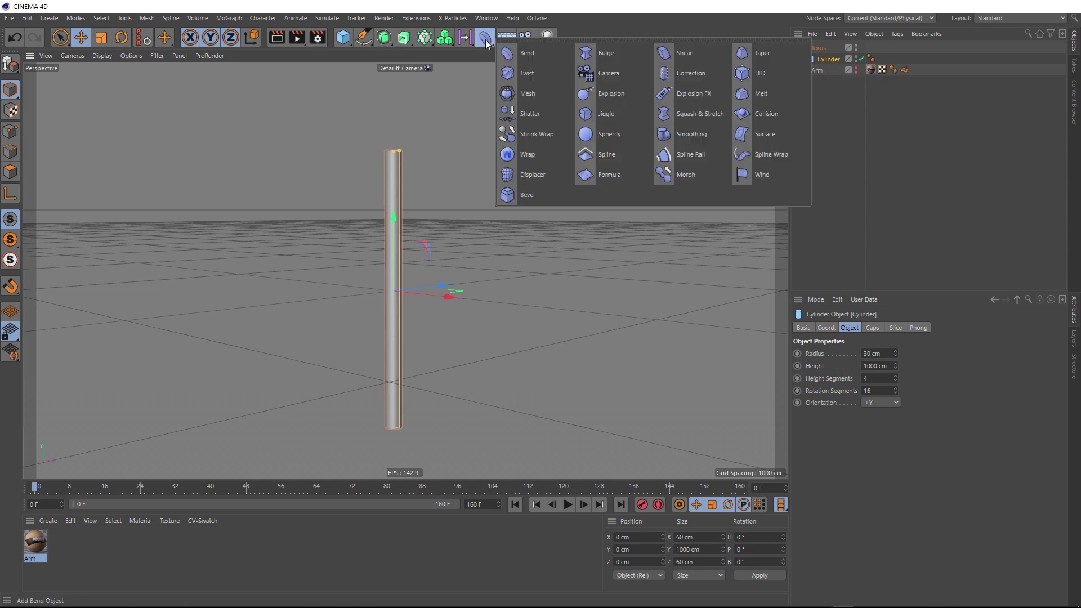
shift+click(545, 53)
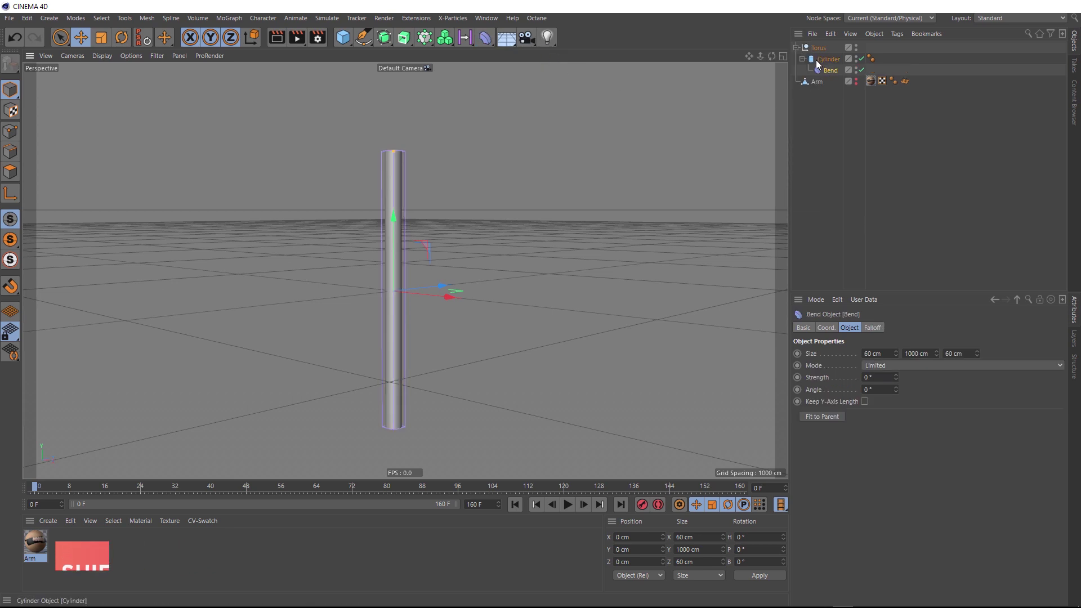
alt+drag(397, 161, 396, 191)
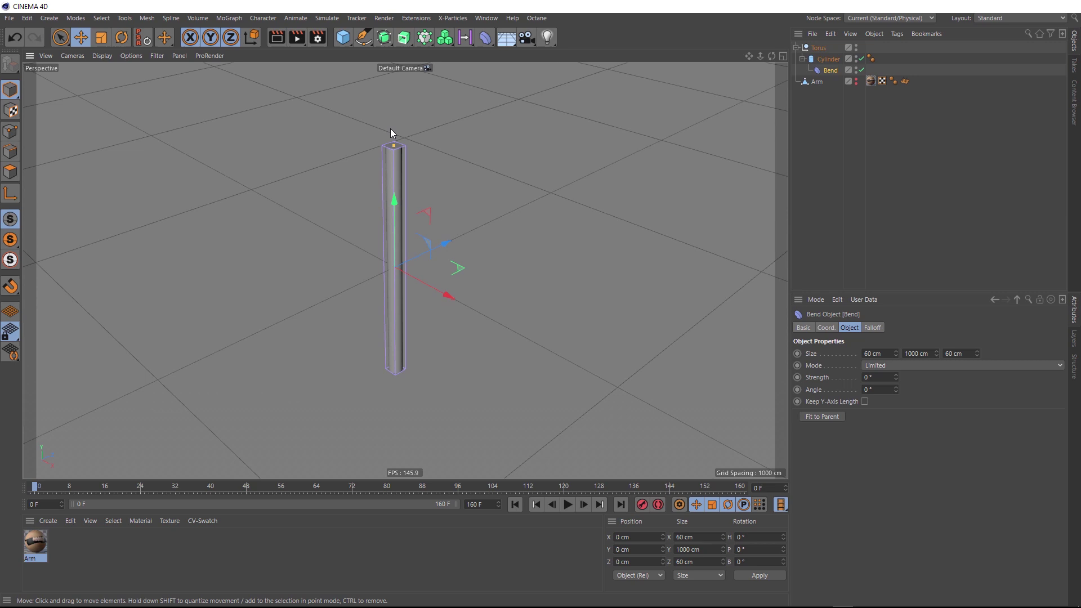
alt+drag(384, 304, 427, 275)
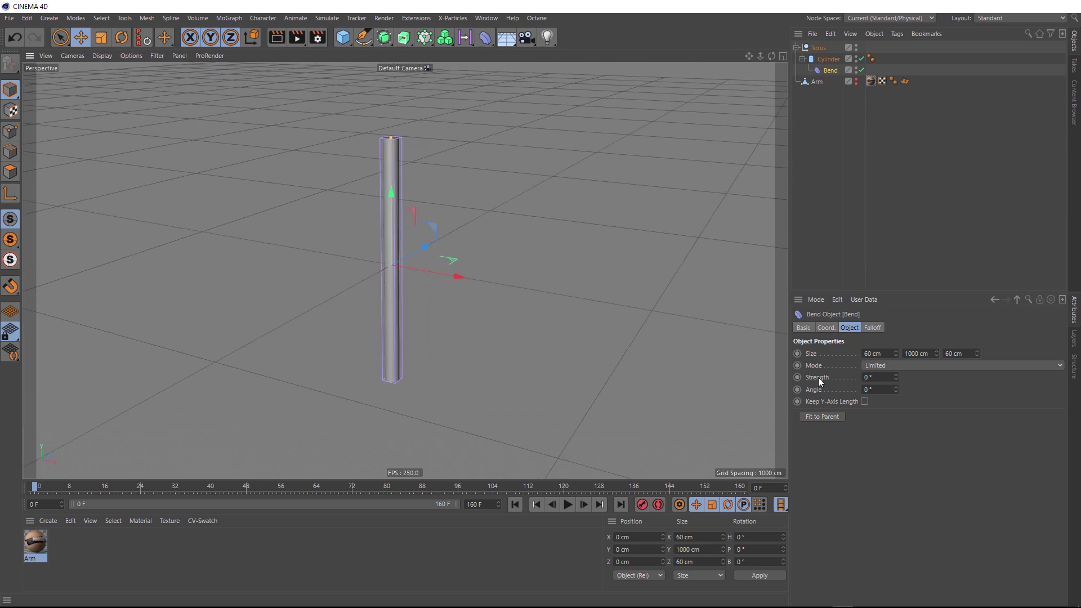
drag(896, 376, 964, 376)
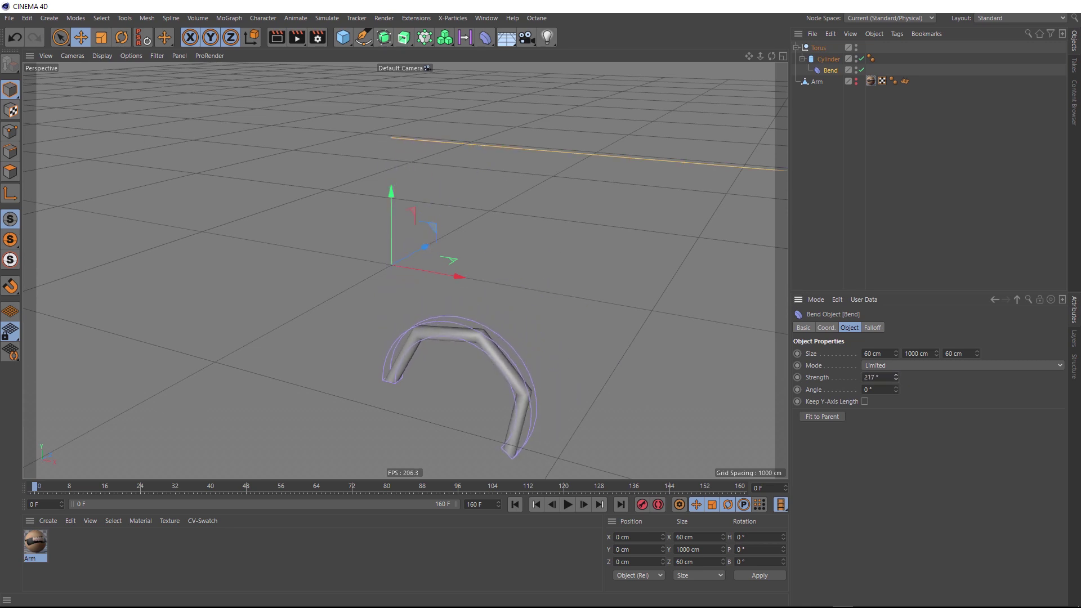
drag(889, 375, 864, 376)
text(360)
key(Return)
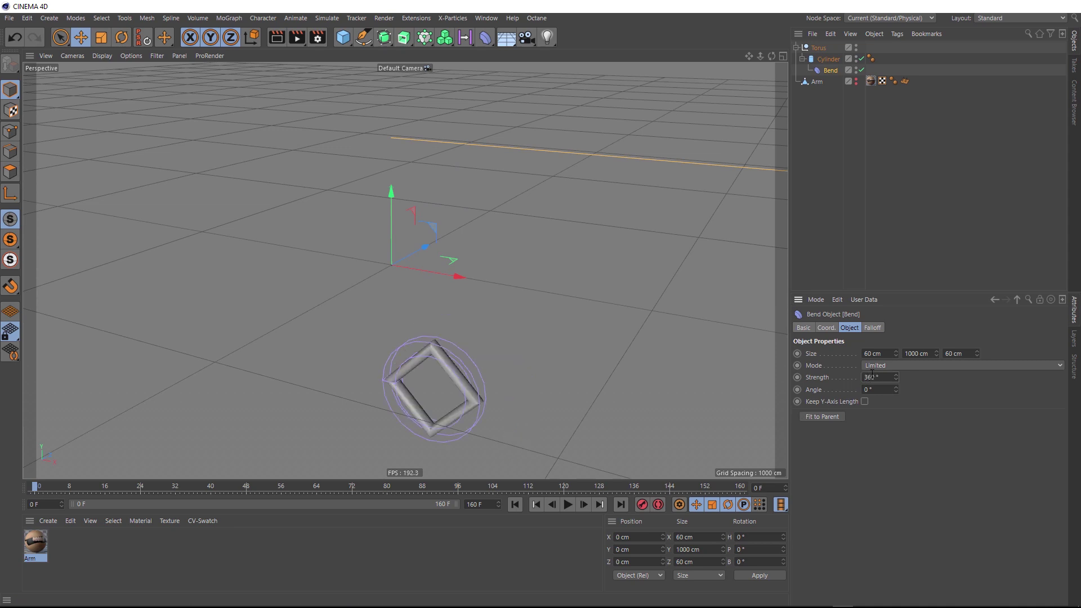
scroll(445, 414, up, 10)
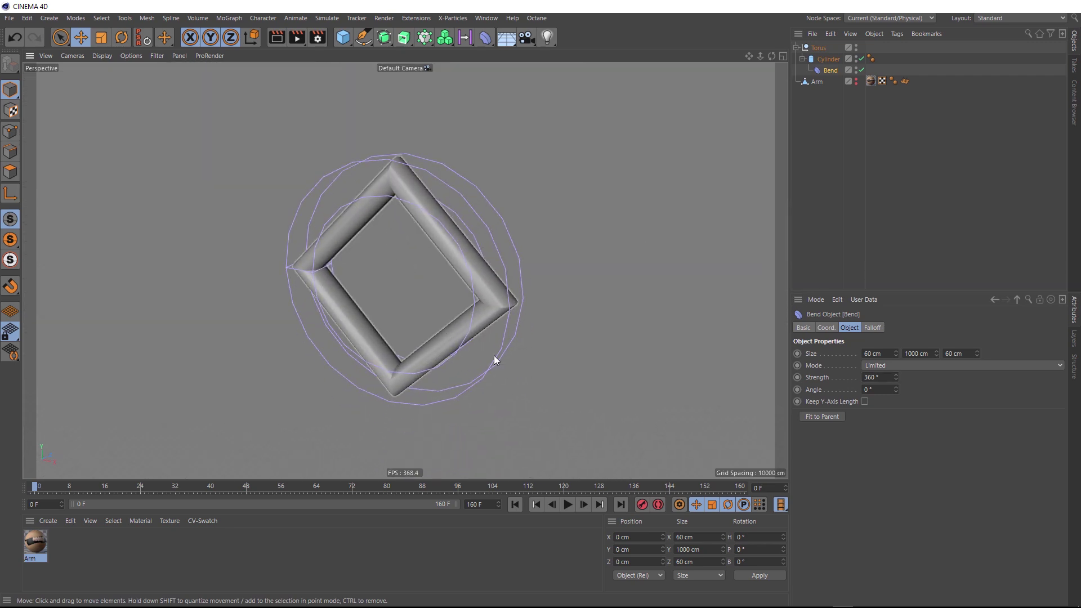
alt+drag(494, 356, 498, 275)
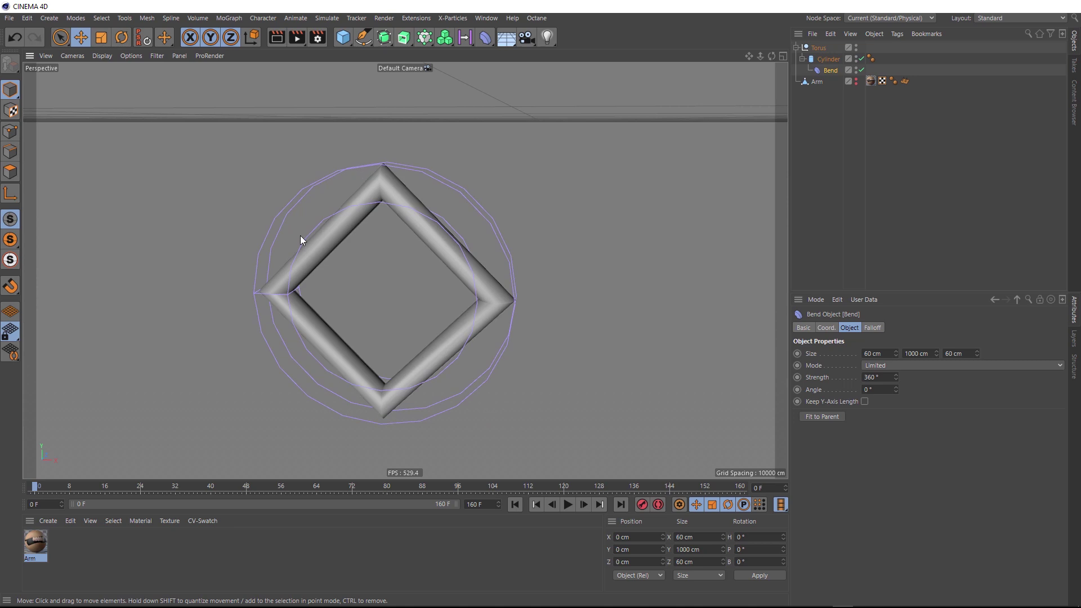
Switch the viewport to shading with wireframe lines and select the Cylinder
click(101, 57)
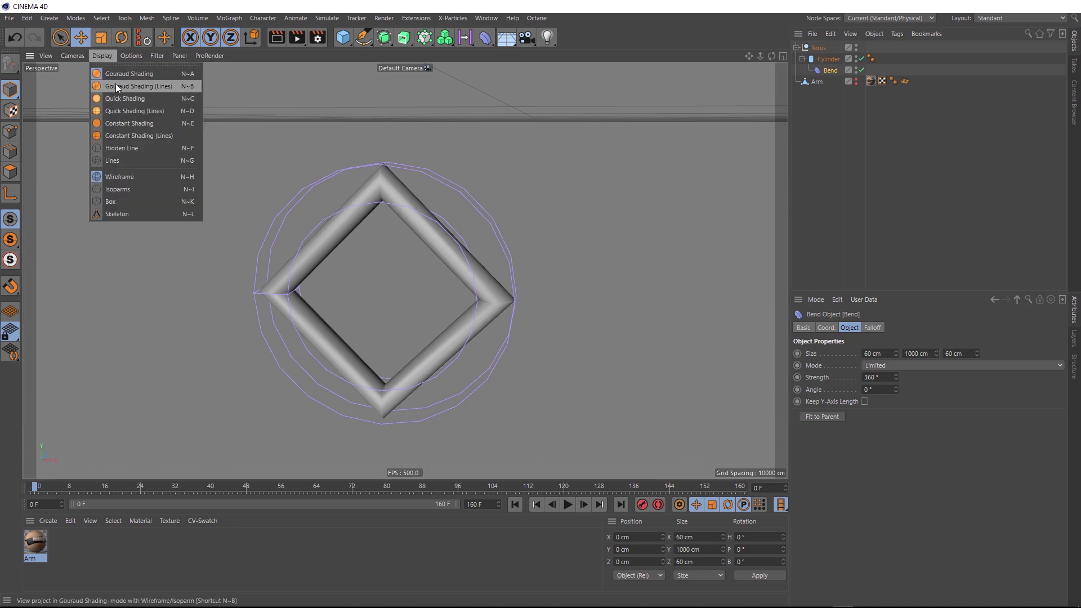
click(116, 84)
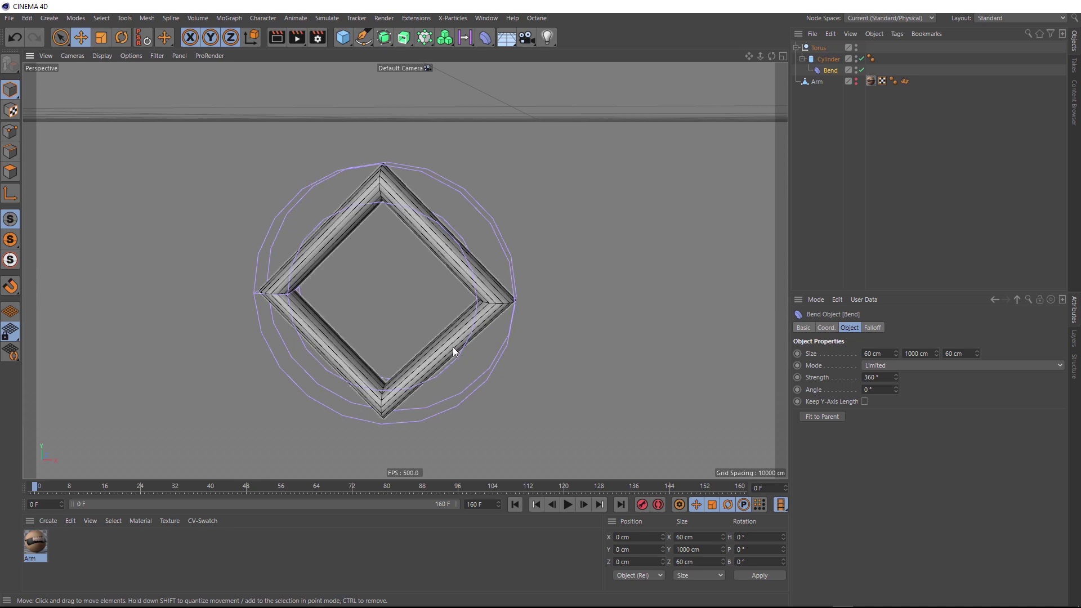
click(826, 60)
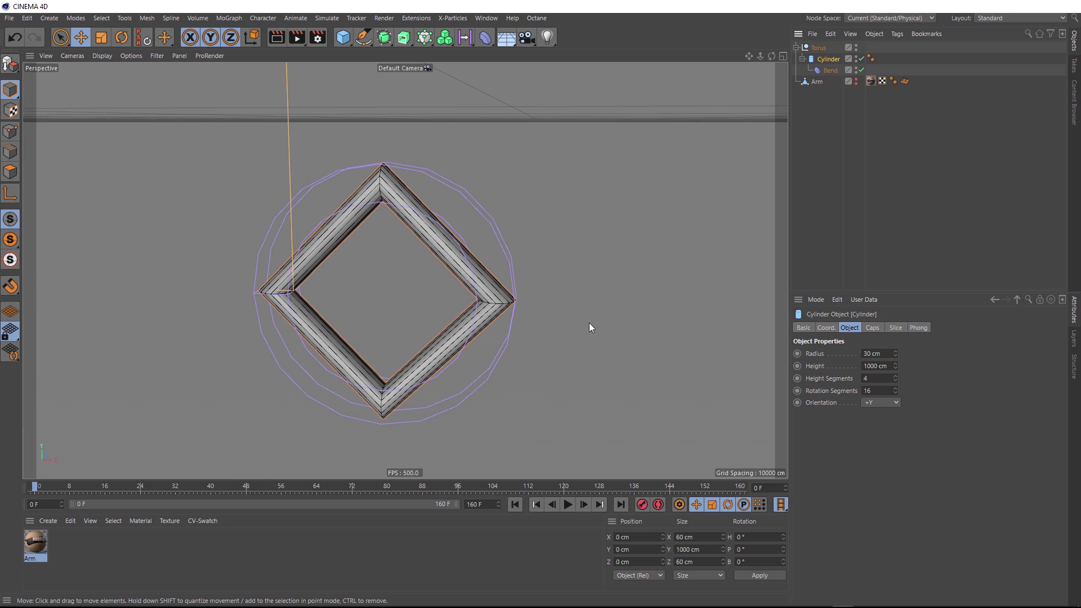
Set the Cylinder's Height Segments to 30 and Rotation Segments to 6
click(862, 379)
text(30)
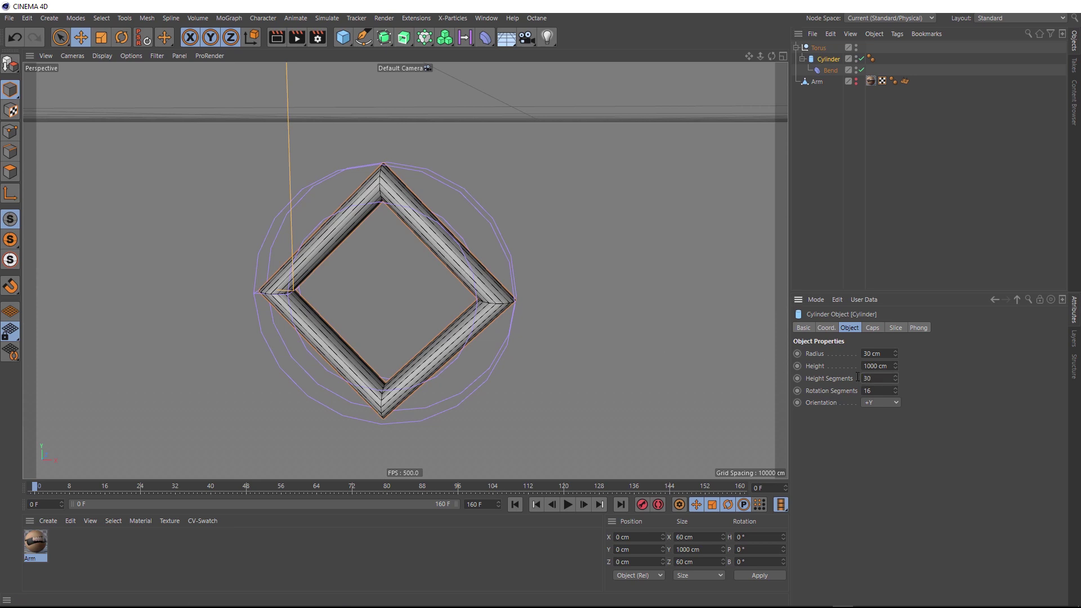
key(Return)
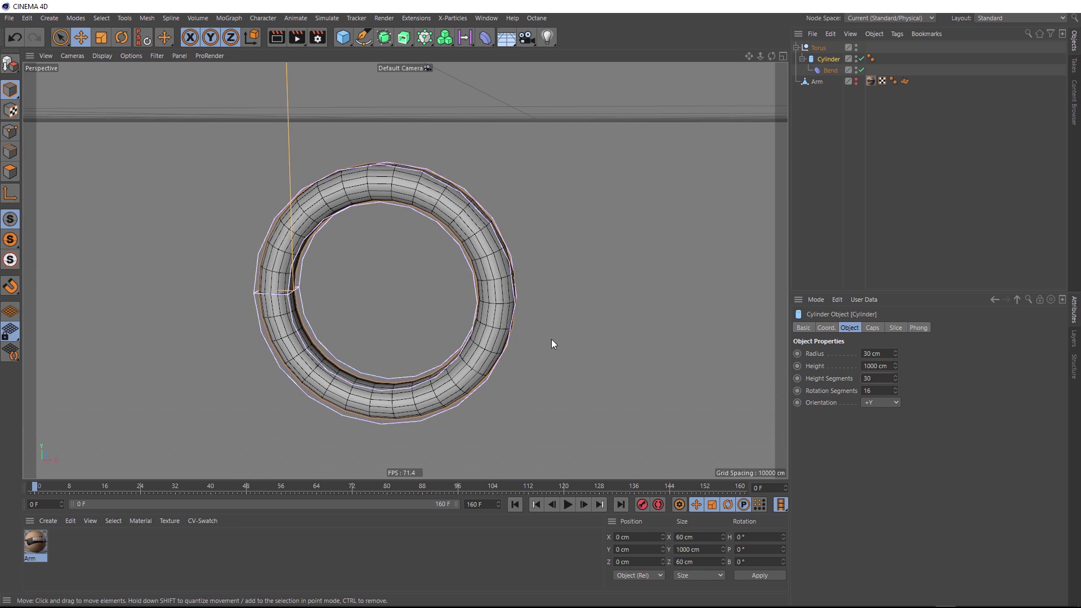
key(BackSpace)
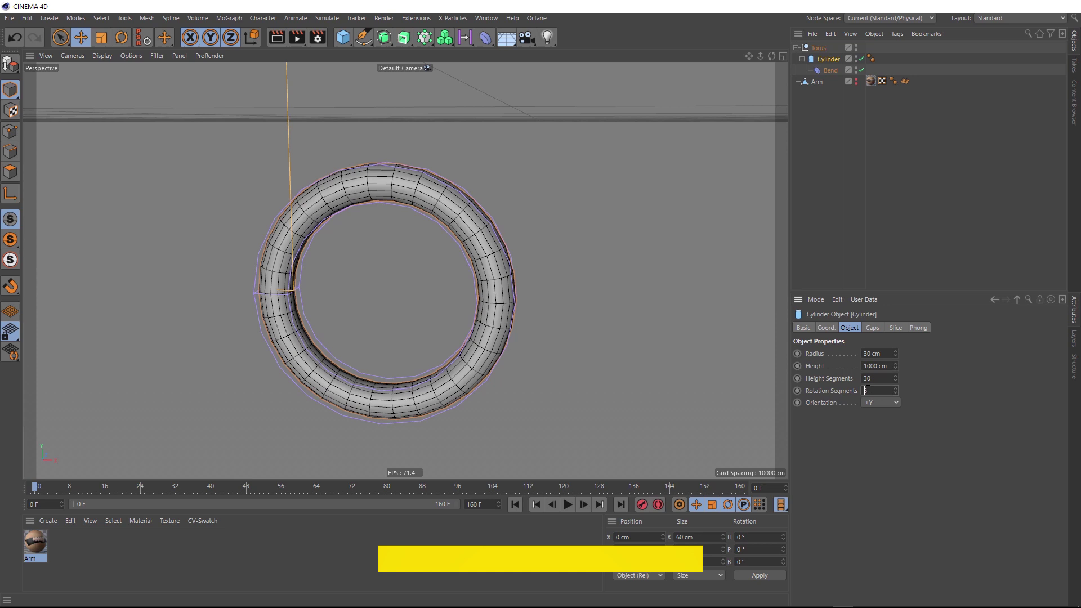
key(Return)
alt+drag(452, 309, 483, 296)
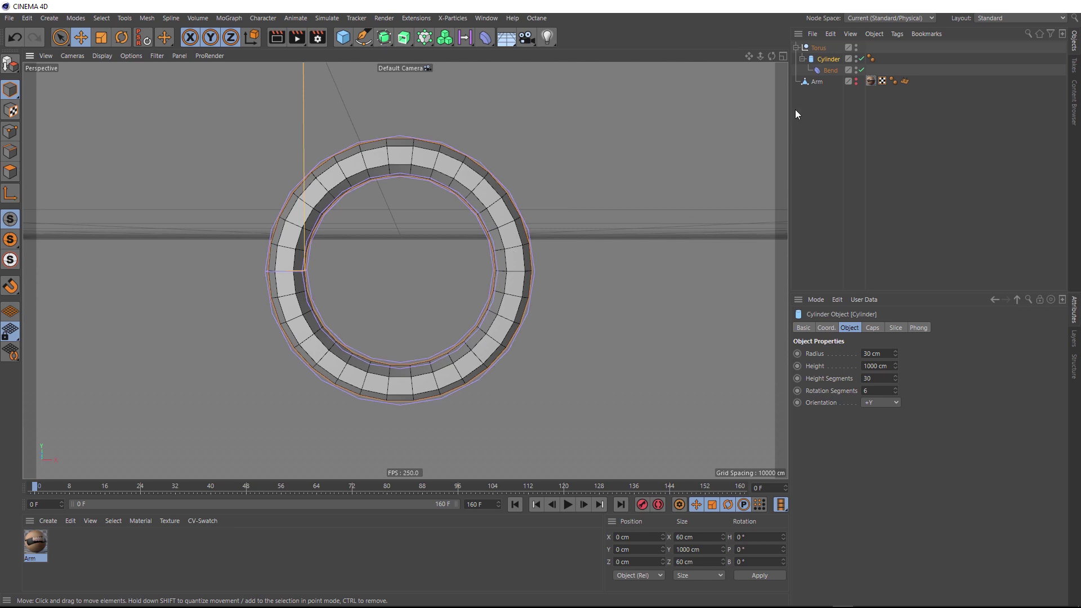
Add a Twist deformer under the Cylinder and disable Bend to straighten it
click(484, 38)
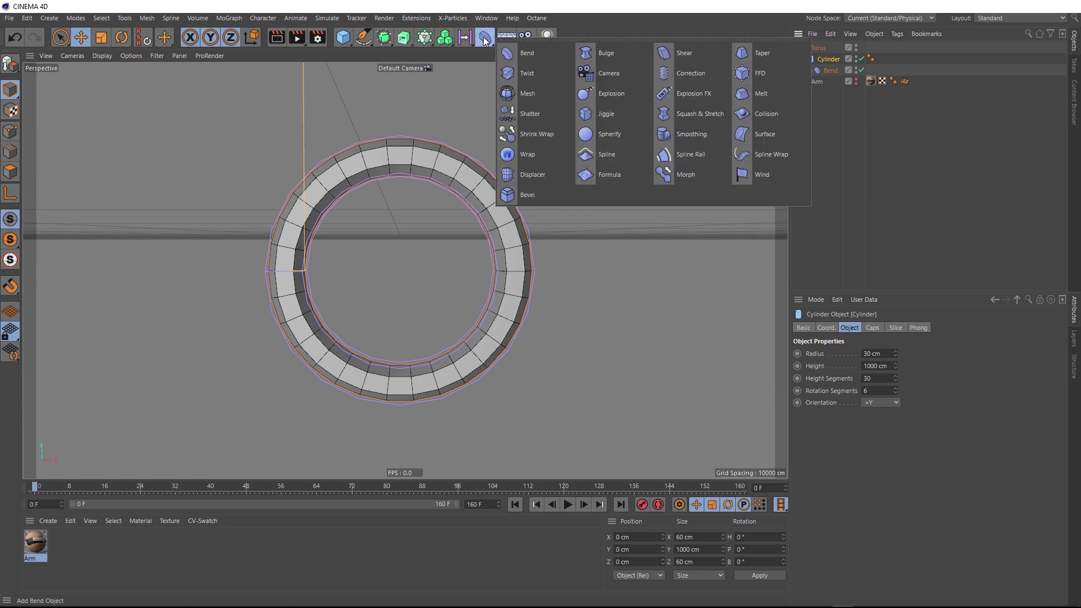
shift+click(552, 72)
scroll(527, 135, down, 3)
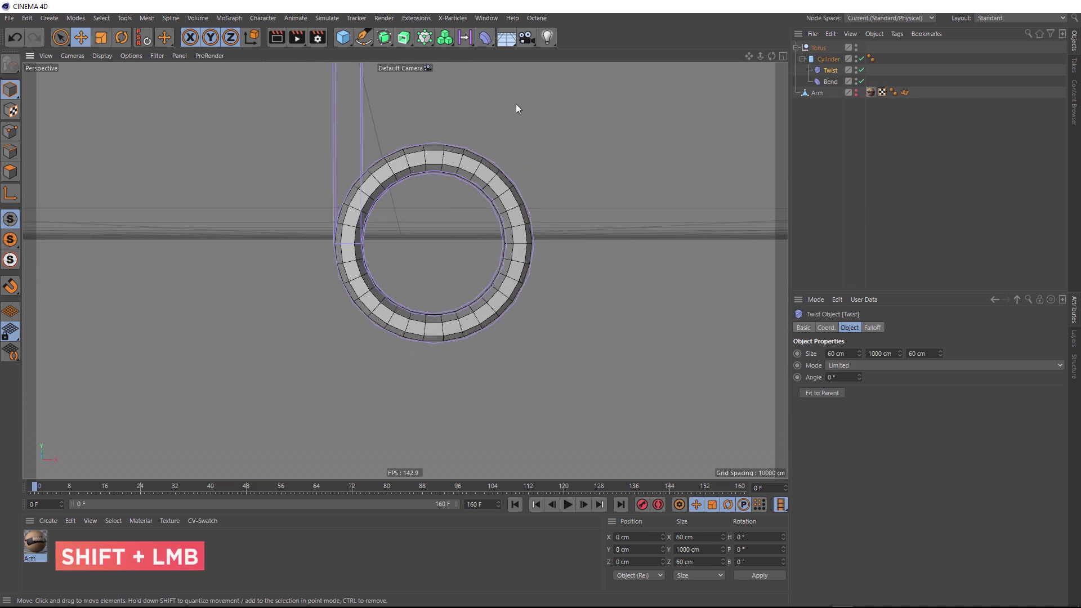
alt+middle_drag(516, 103, 478, 267)
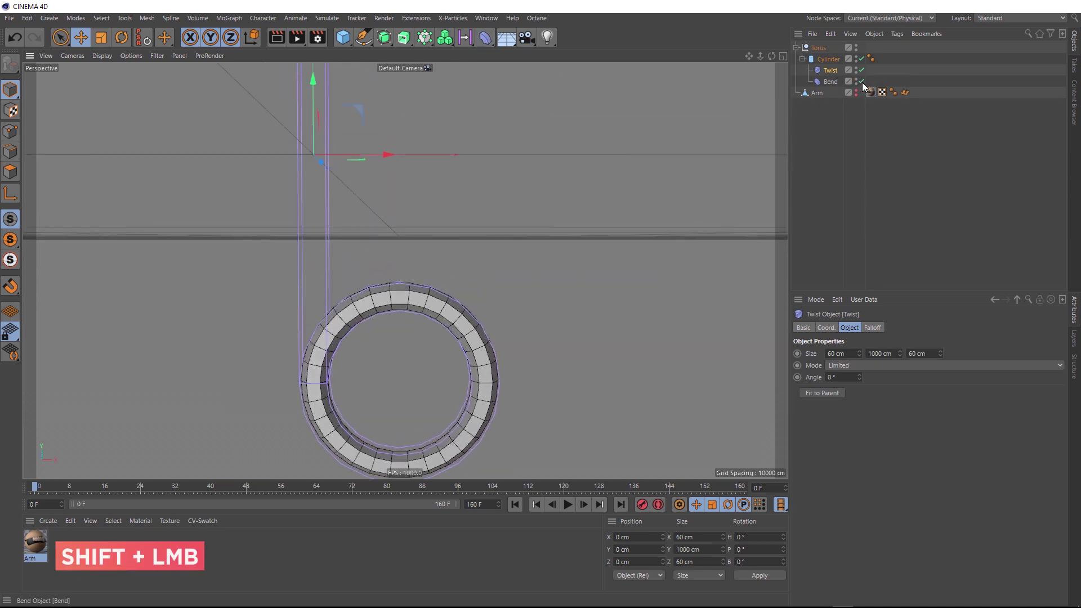
click(862, 82)
alt+middle_drag(346, 112, 406, 270)
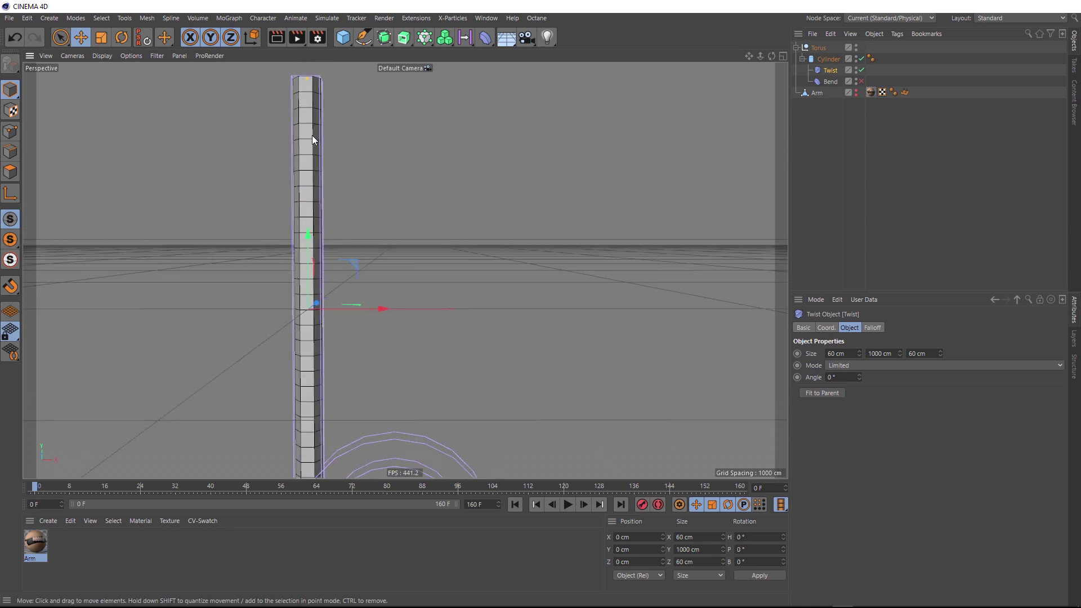
alt+drag(312, 135, 306, 178)
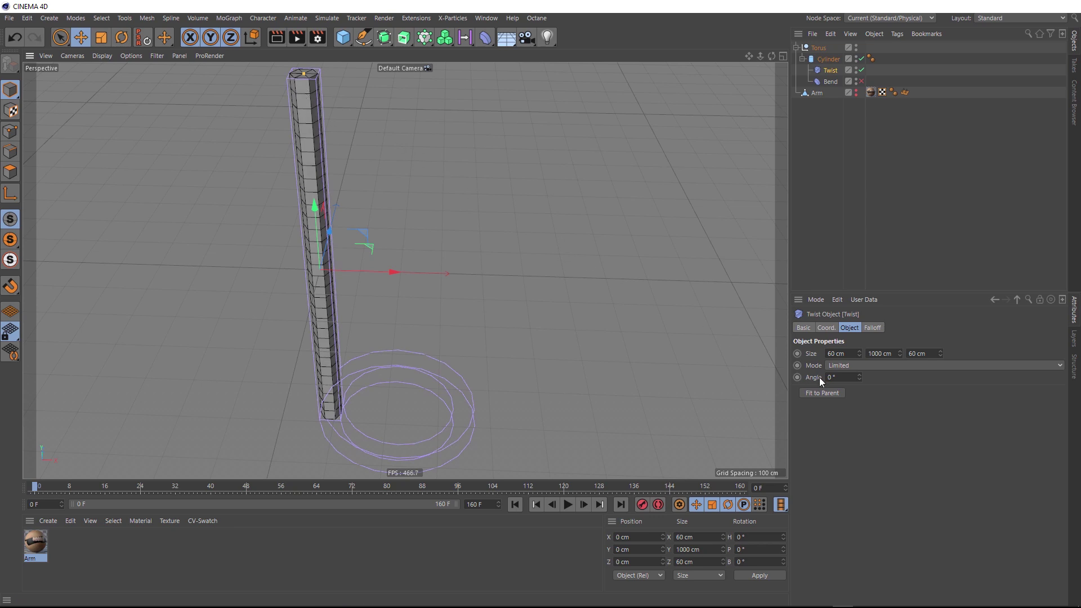
Set the Twist angle to 360° and re-enable Bend to curl the ring
mouse_move(813, 377)
mouse_down()
mouse_move(887, 377)
mouse_move(822, 378)
mouse_up()
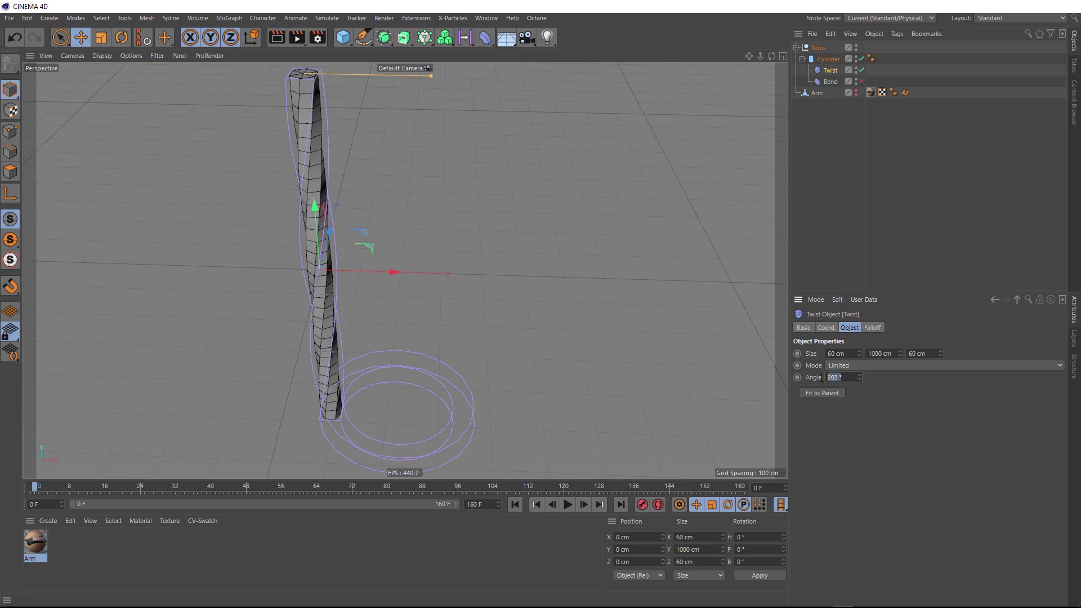
text(360)
key(Return)
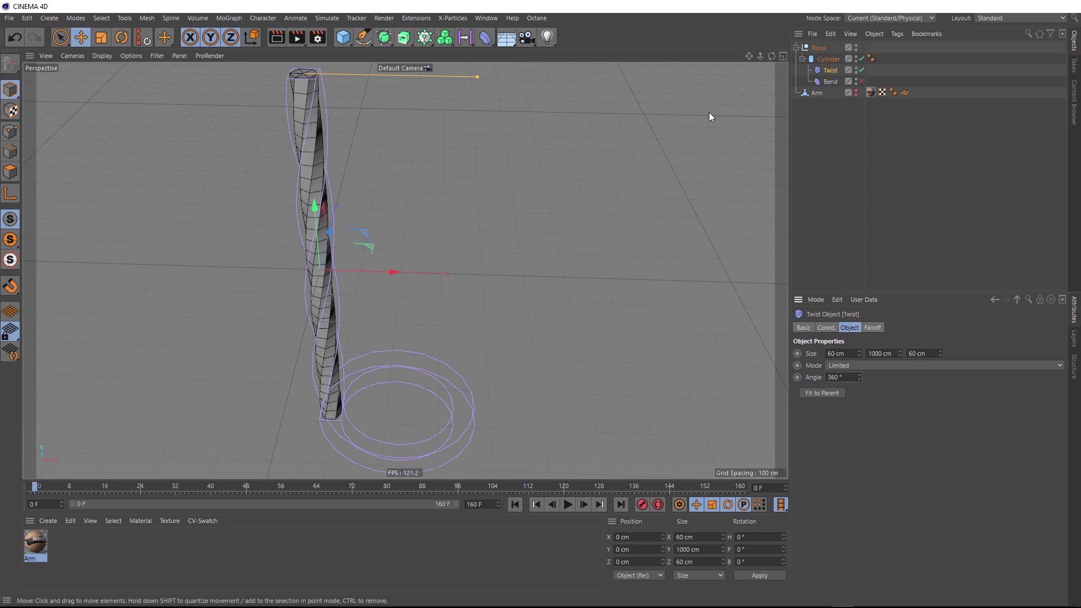
click(861, 82)
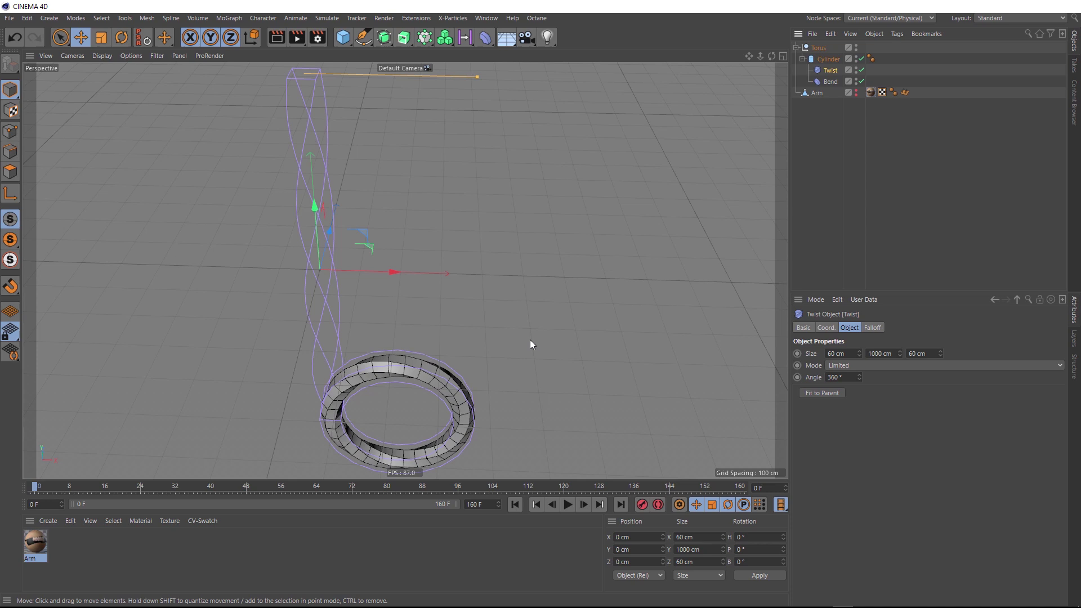
alt+drag(393, 420, 284, 265)
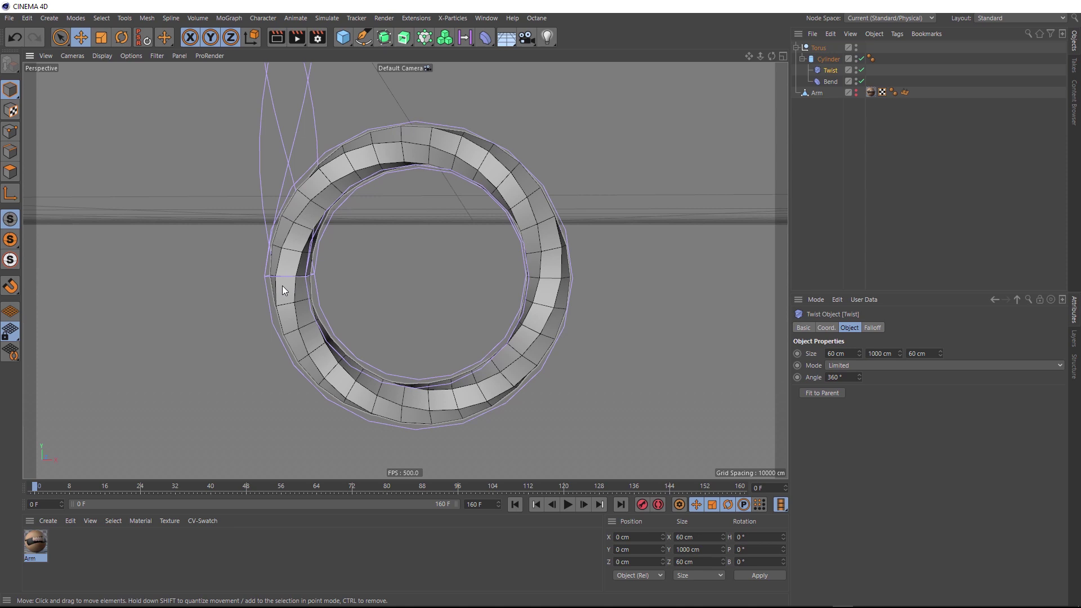
key(ctrl+z)
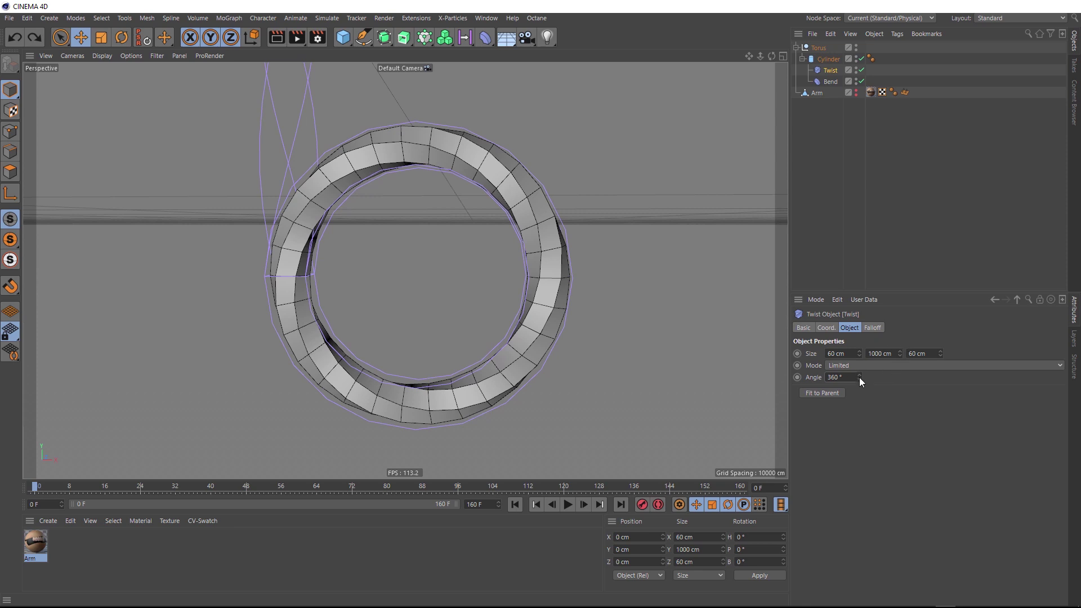
drag(860, 378, 624, 376)
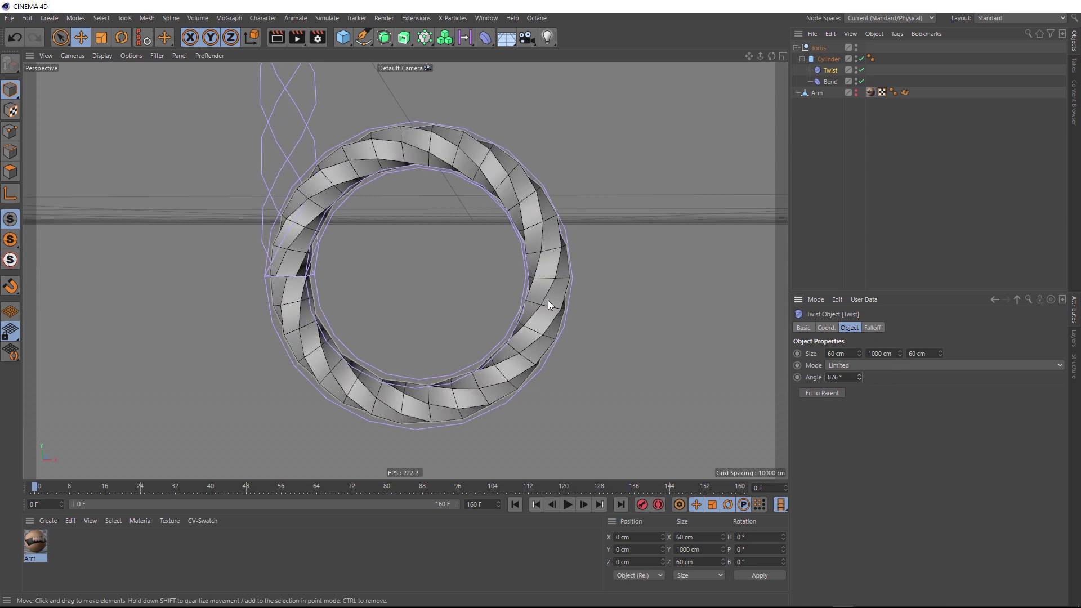
key(ctrl+z)
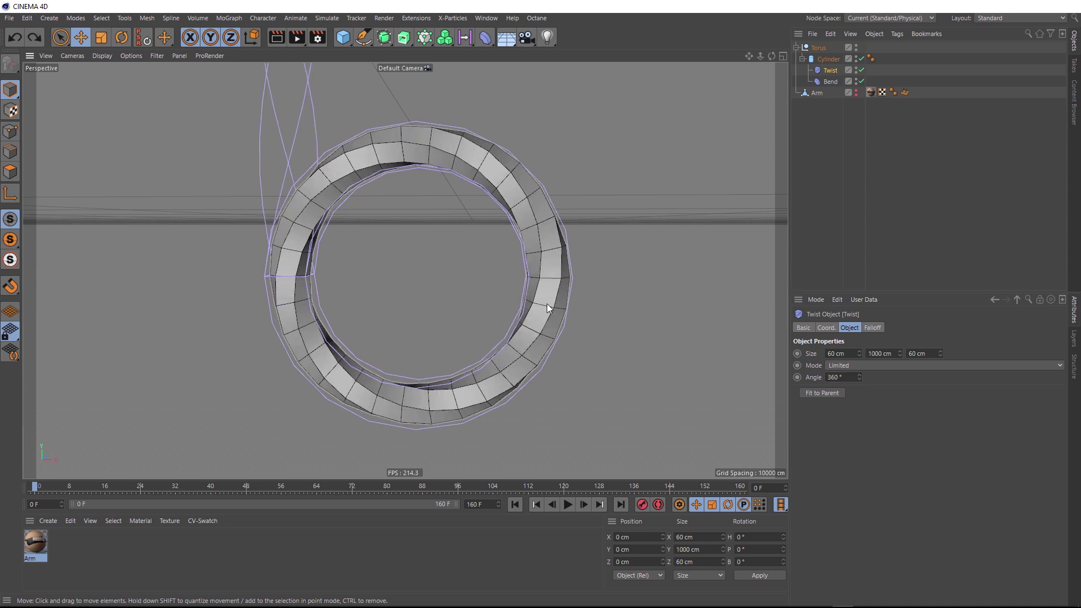
Test a 155° heading rotation on the Cylinder's Coord tab, then undo it
click(821, 59)
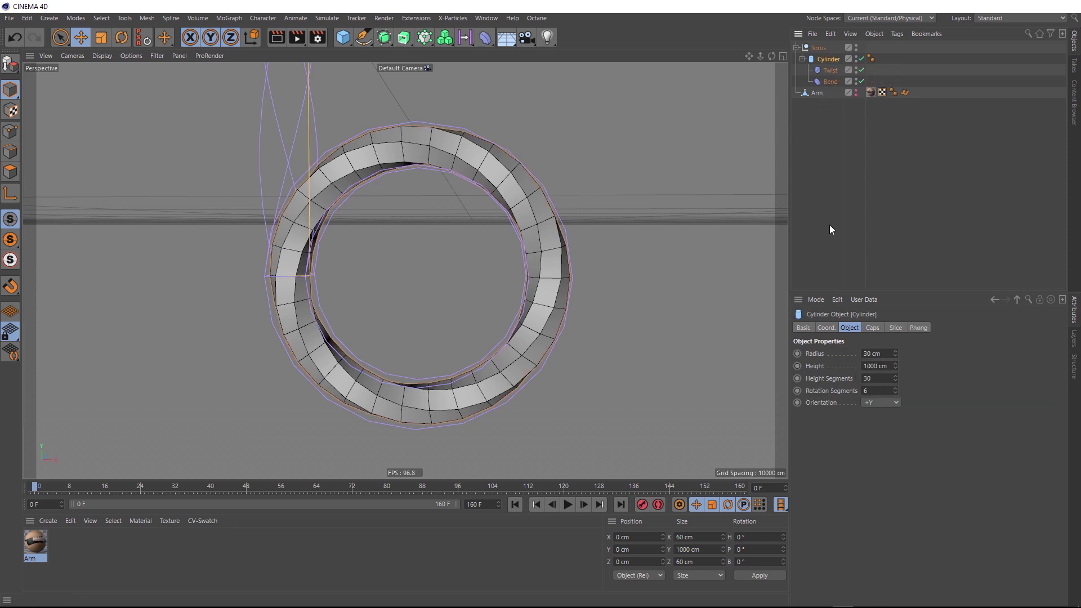
click(828, 328)
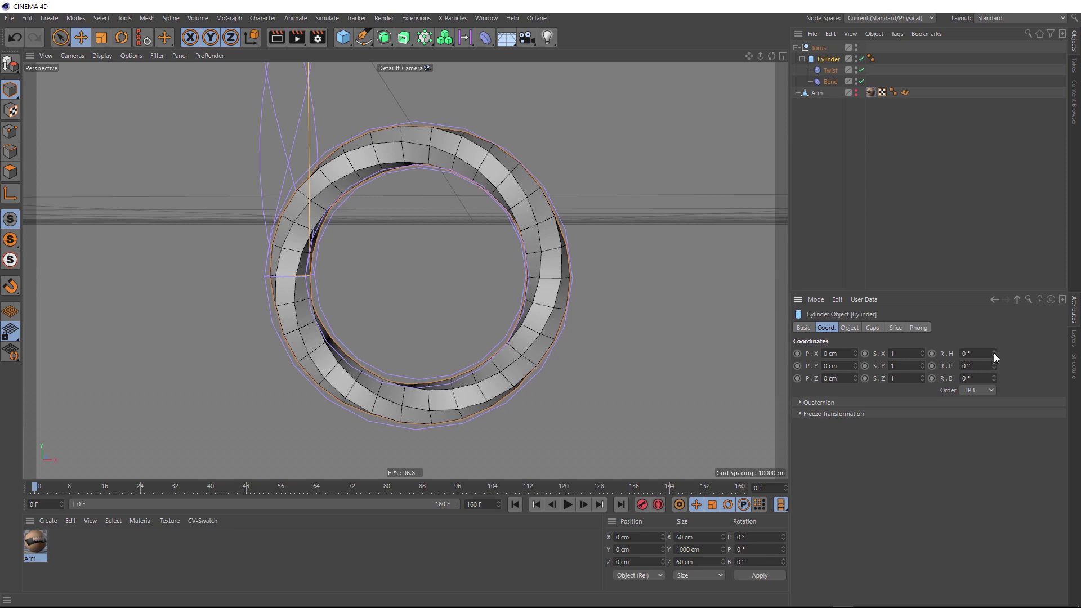
drag(995, 353, 1050, 353)
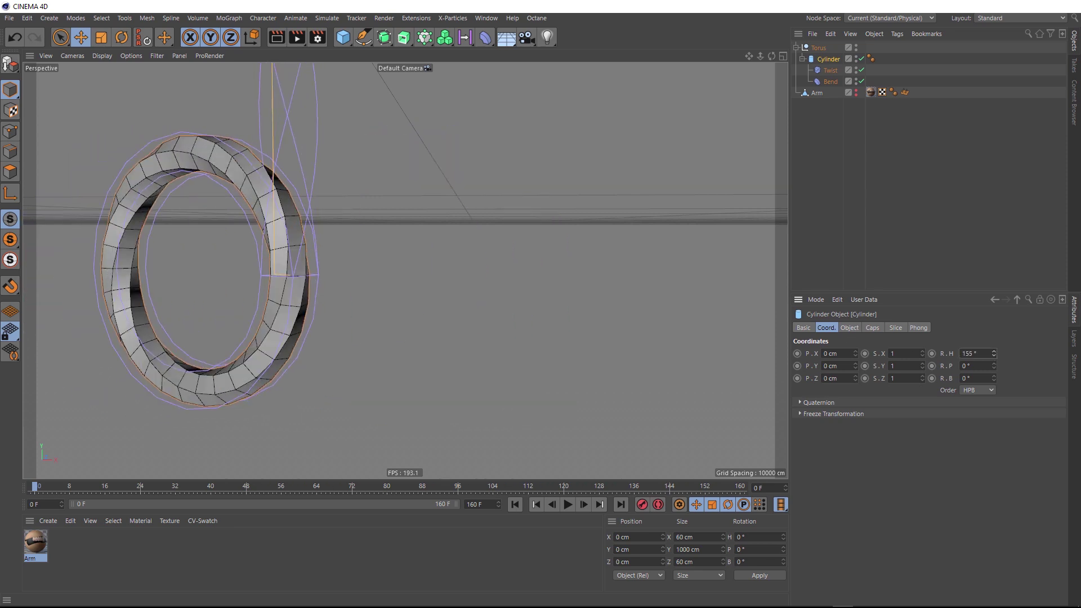
key(ctrl+z)
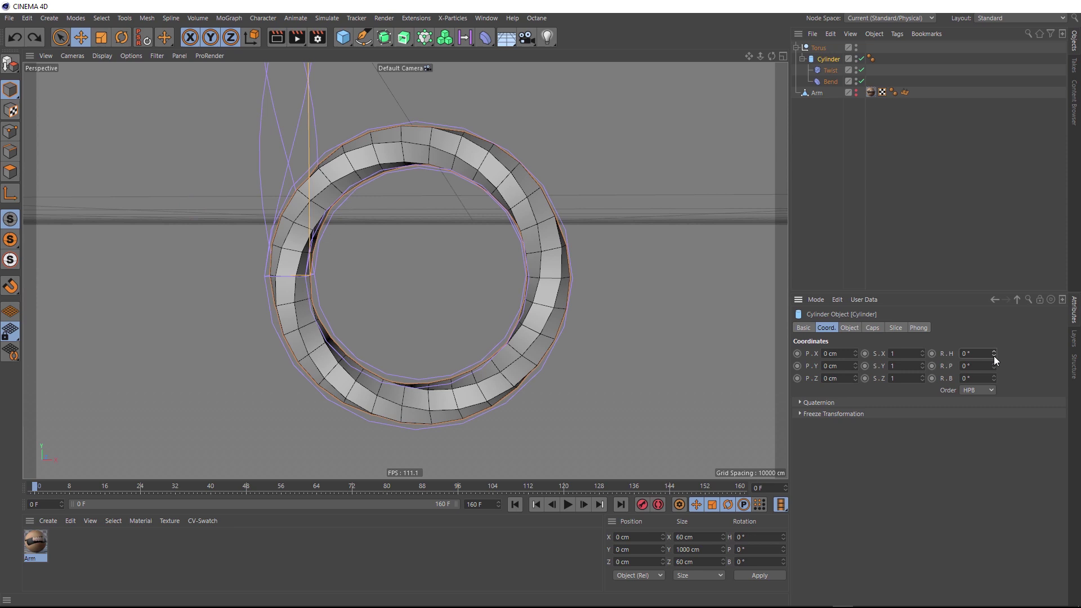
Move Twist and Bend out of the Cylinder into the Torus null
click(829, 74)
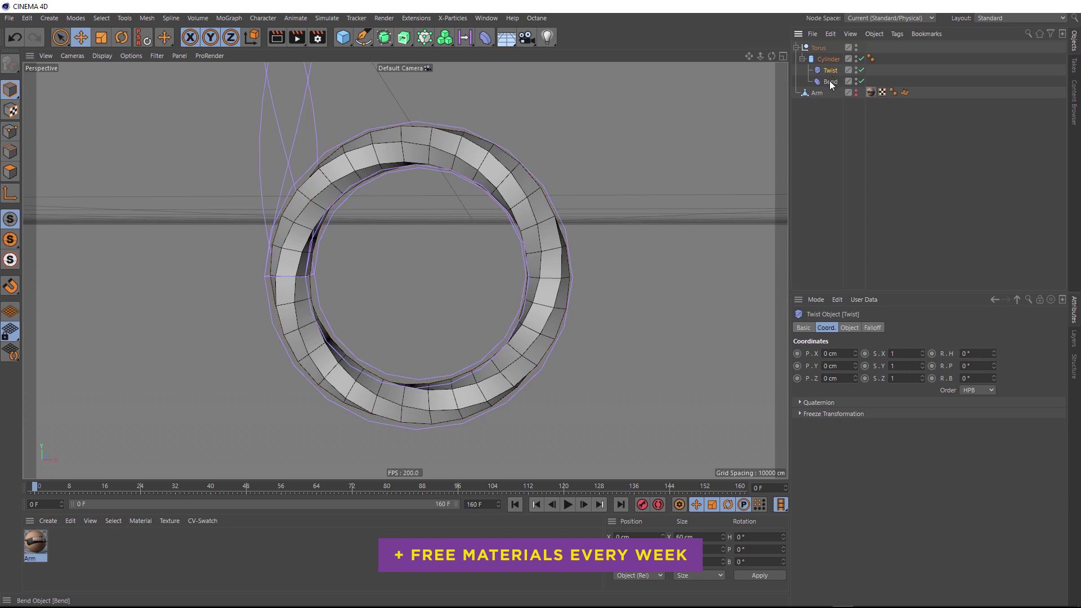
ctrl+click(831, 82)
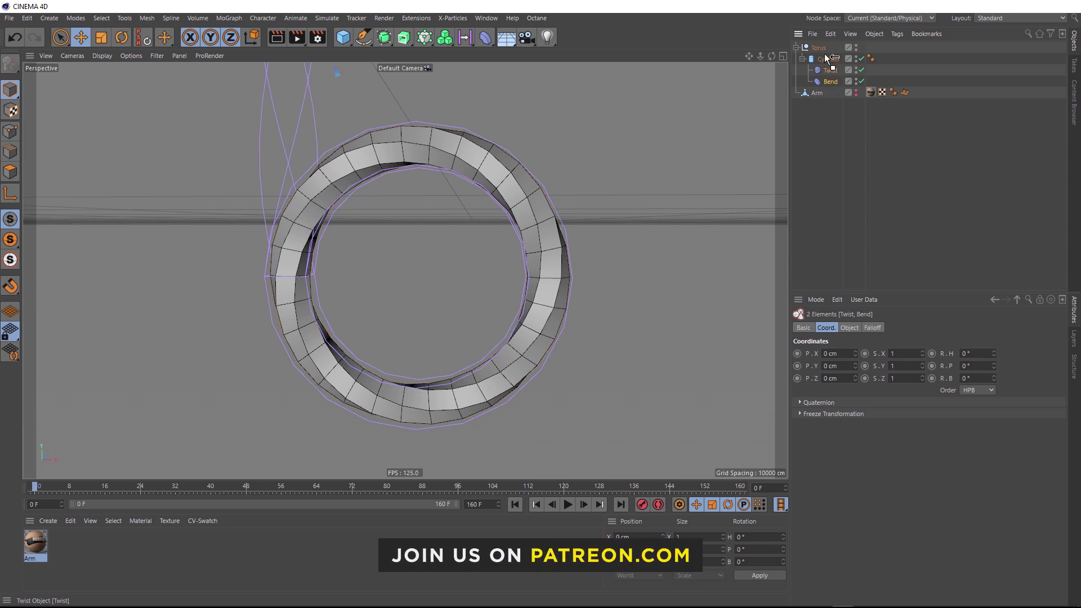
drag(827, 75, 825, 53)
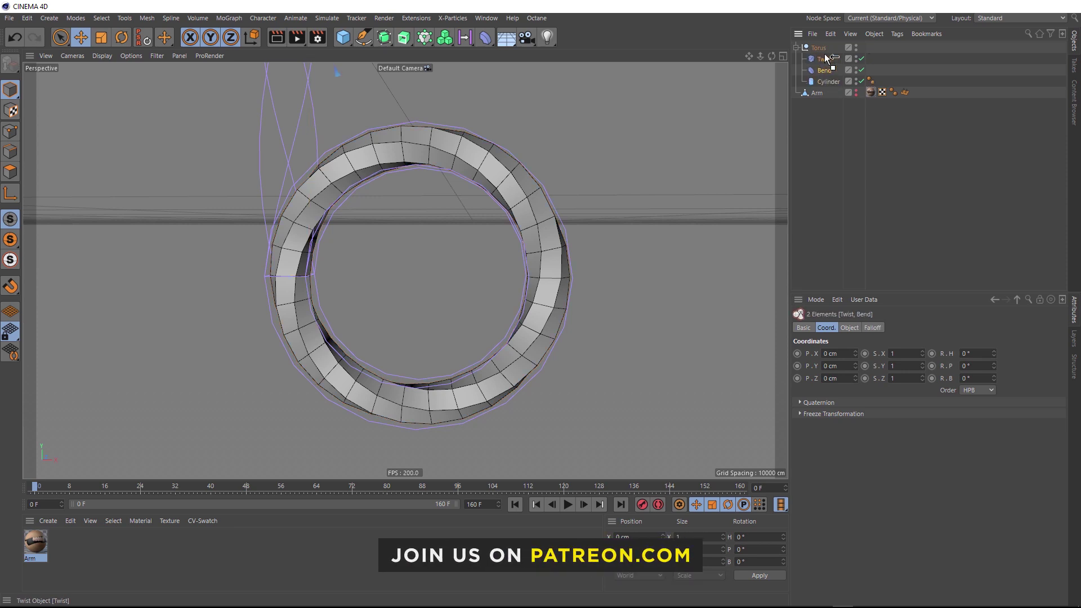
Drag Cylinder above Twist inside Torus and preview the heading swirl
click(823, 84)
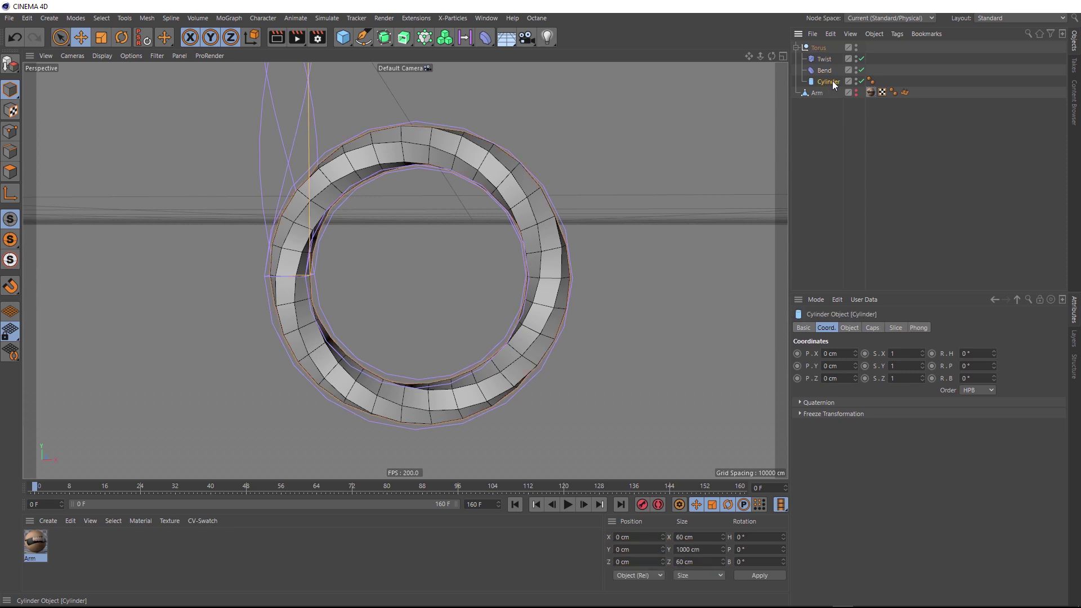
mouse_move(992, 354)
mouse_down()
mouse_move(1005, 352)
mouse_move(937, 354)
mouse_move(994, 355)
mouse_up()
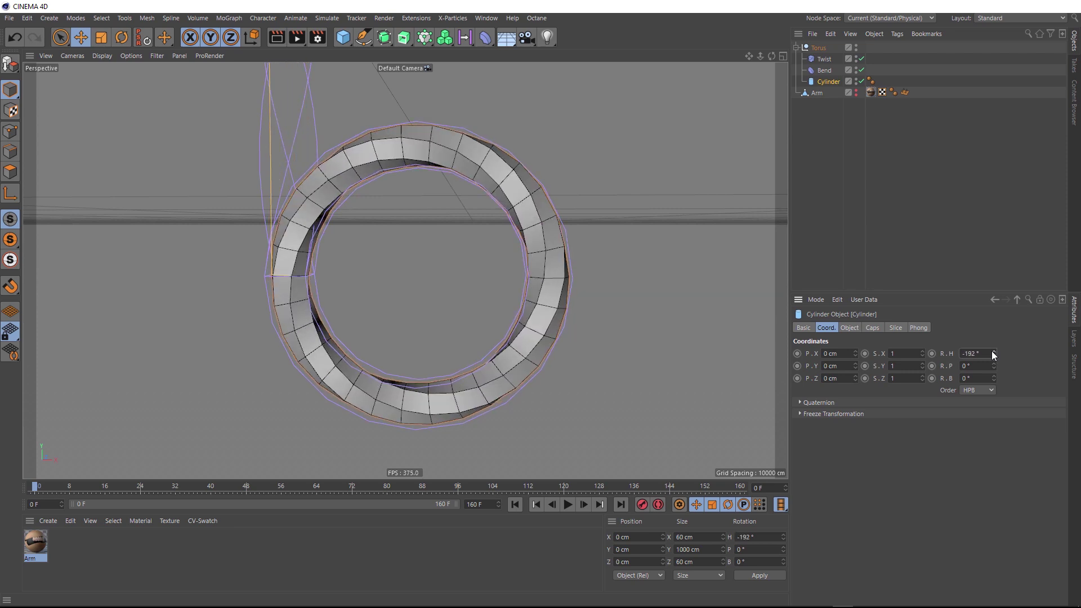
key(ctrl+z)
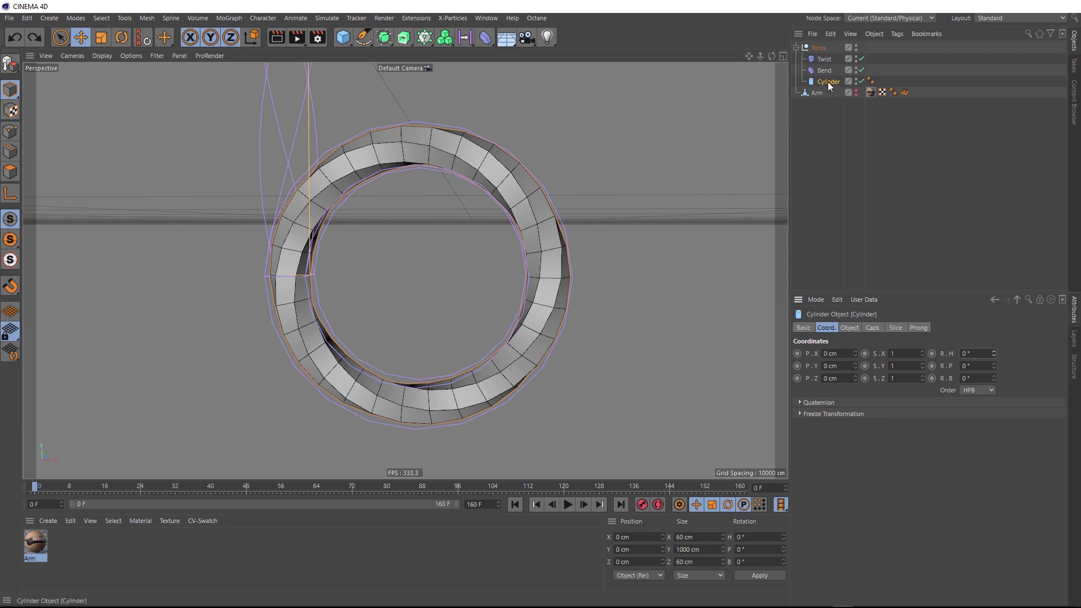
drag(828, 82, 827, 55)
mouse_move(994, 356)
mouse_down()
mouse_move(994, 337)
mouse_move(994, 354)
mouse_up()
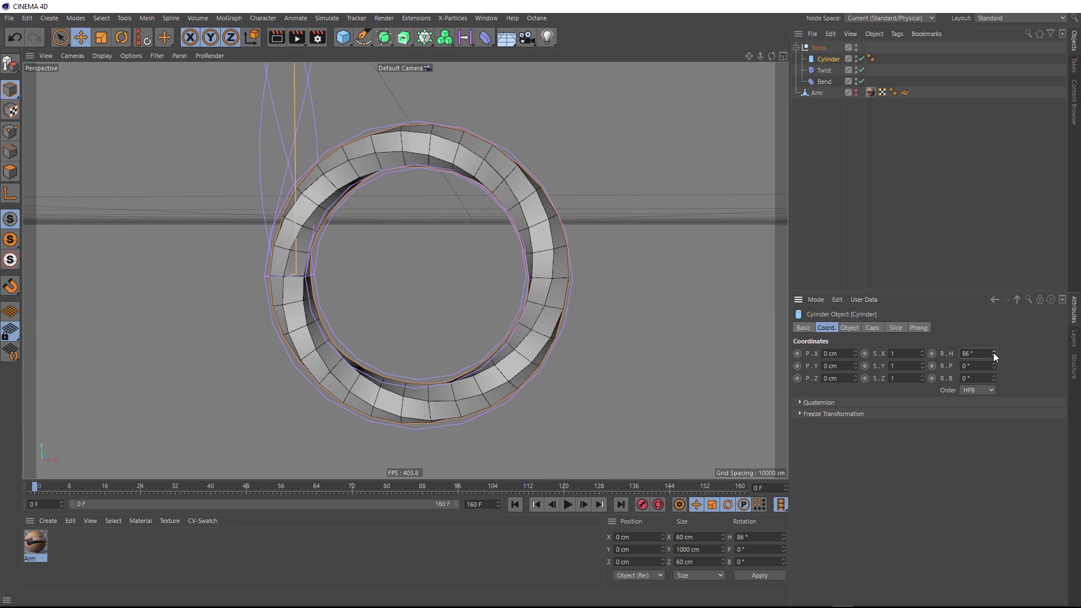
Keyframe the Cylinder's heading from 0° to 360° at frame 160 and play it back
key(ctrl+z)
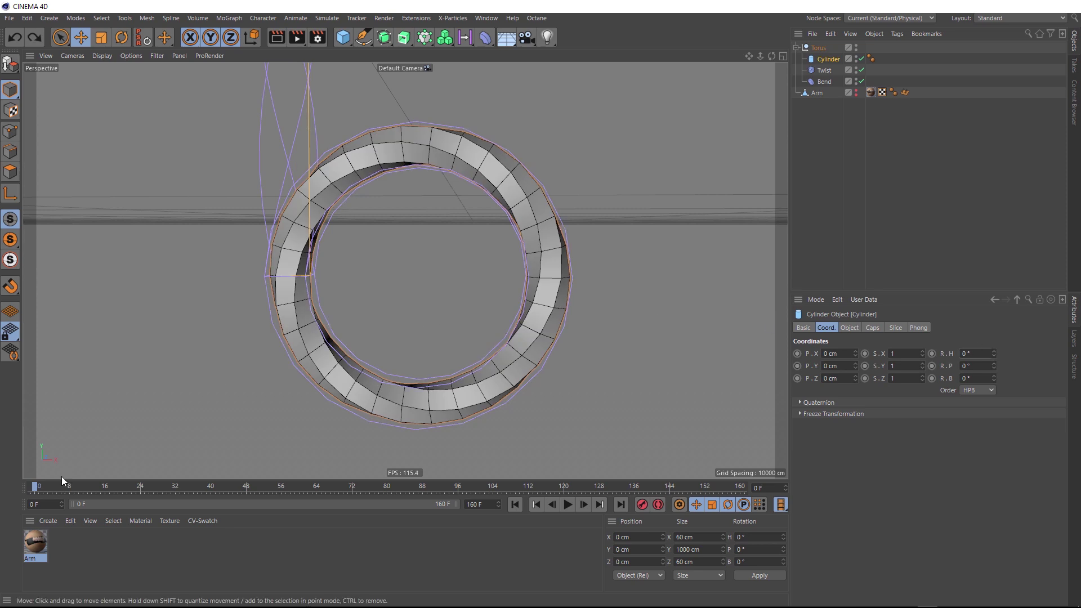
click(932, 354)
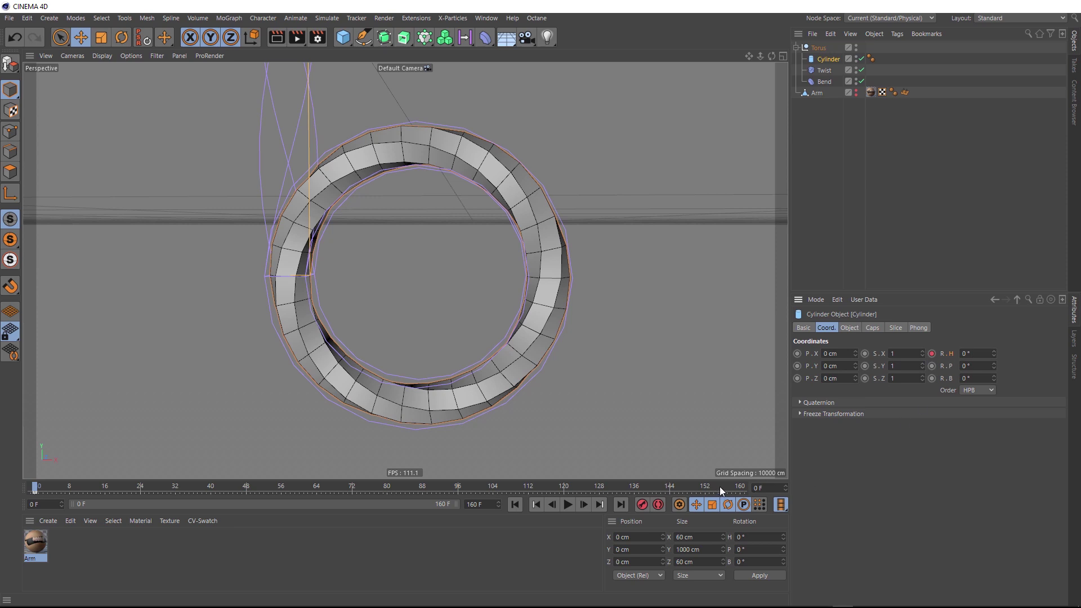
click(744, 488)
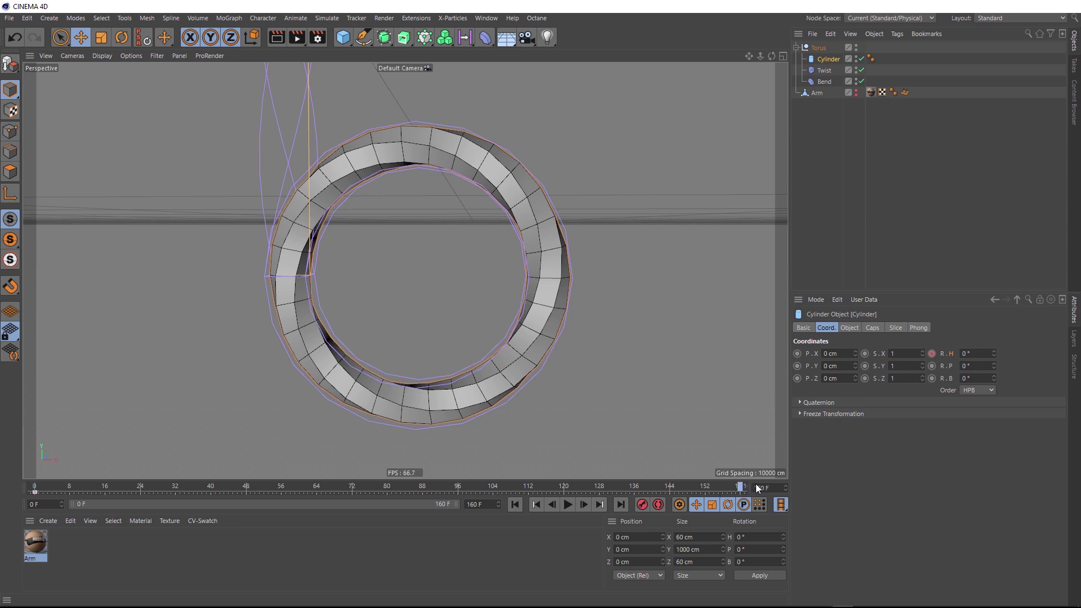
double_click(964, 353)
text(360)
key(Return)
click(568, 504)
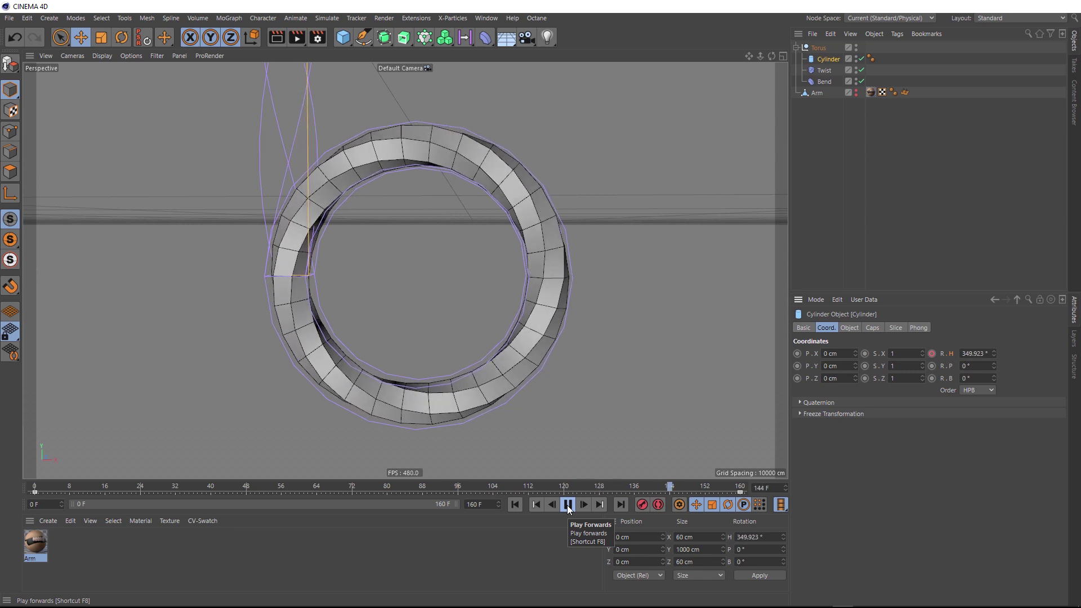
click(568, 504)
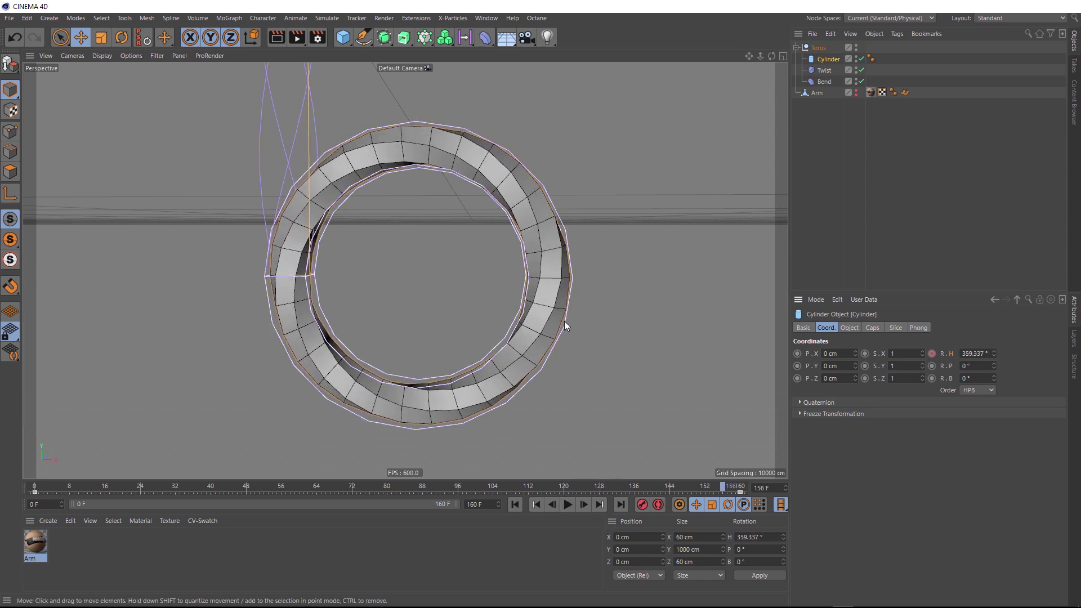
Open the heading's F-Curve and set both rotation keys to Linear interpolation
right_click(950, 352)
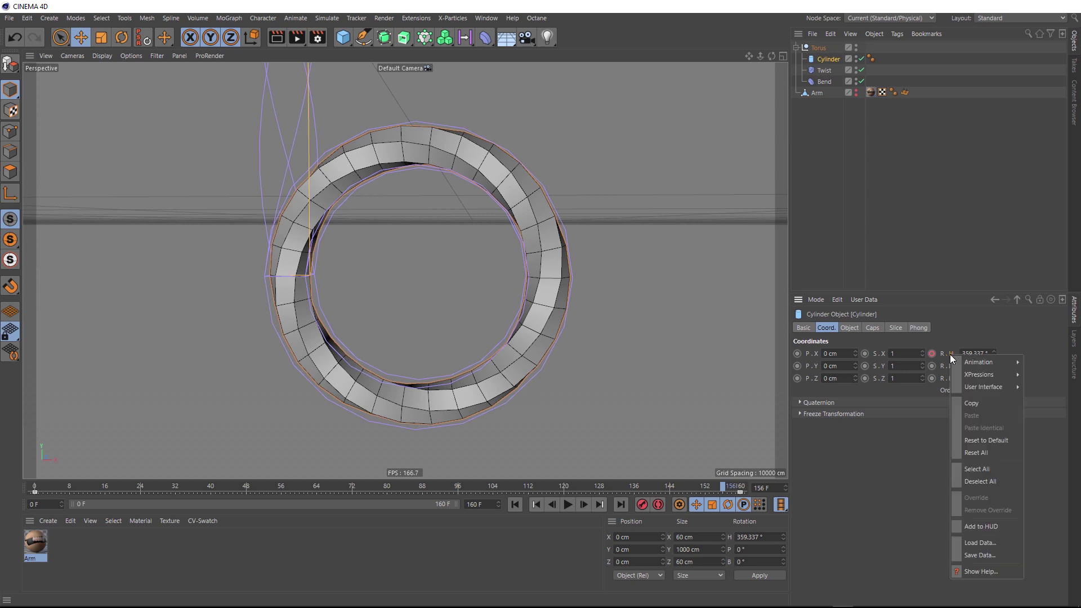
mouse_move(975, 359)
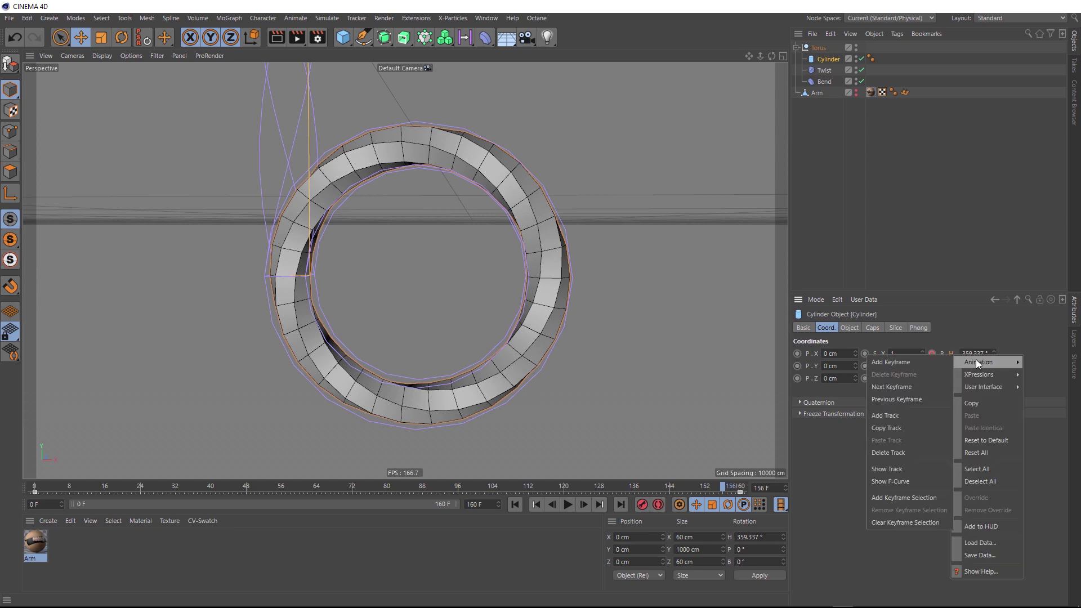
click(931, 480)
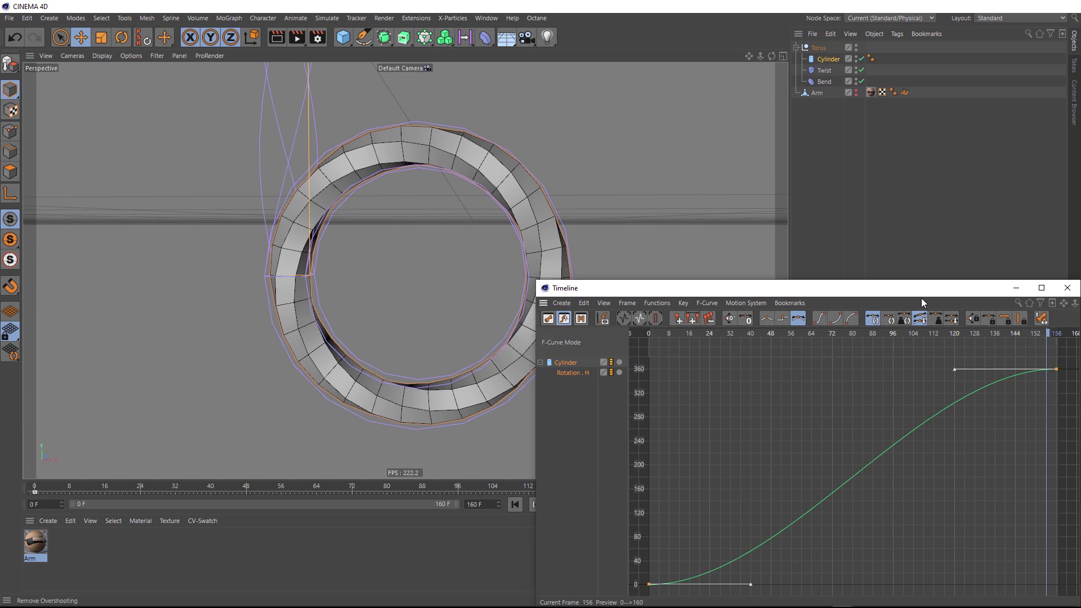
drag(918, 289, 570, 138)
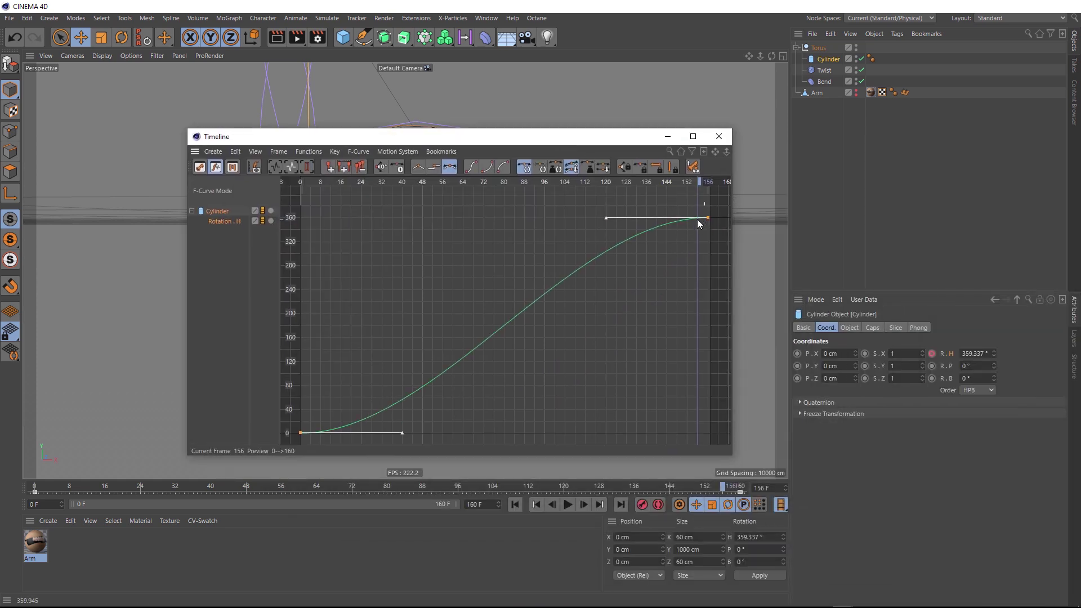
click(386, 322)
key(ctrl+a)
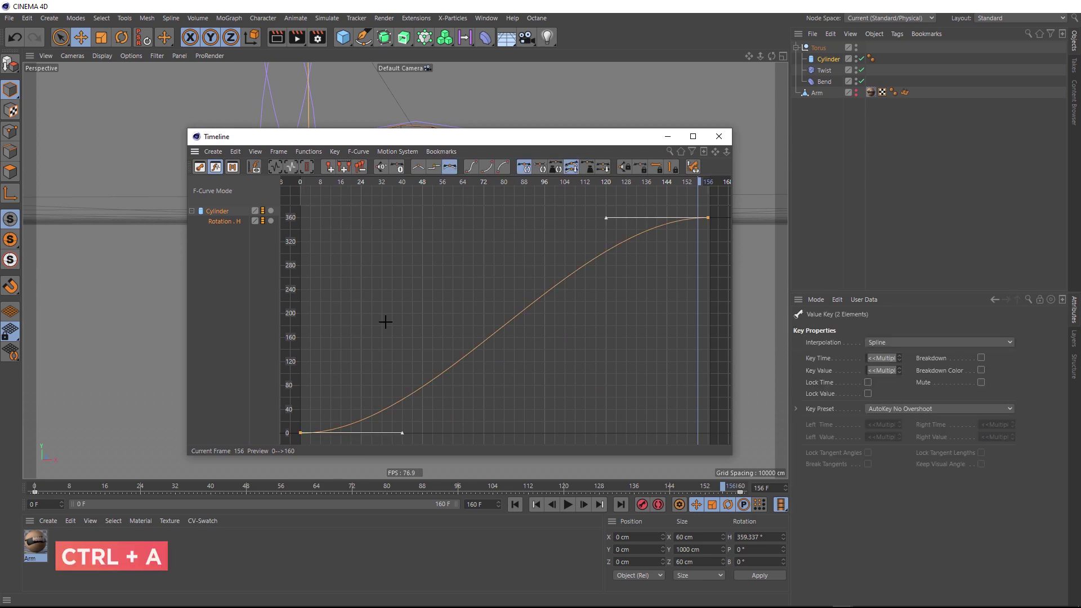
click(418, 166)
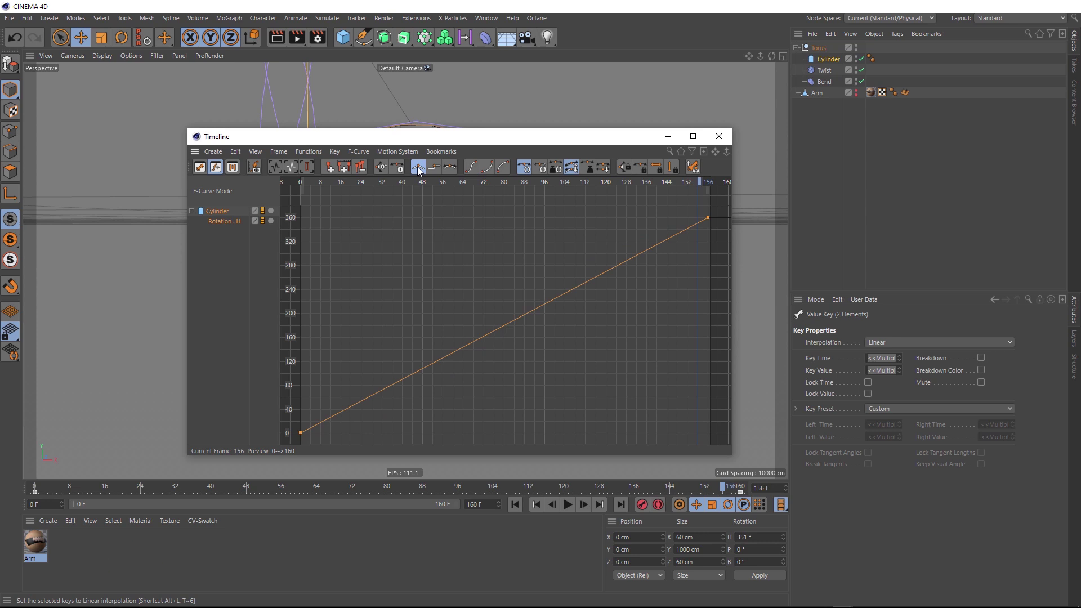
click(719, 136)
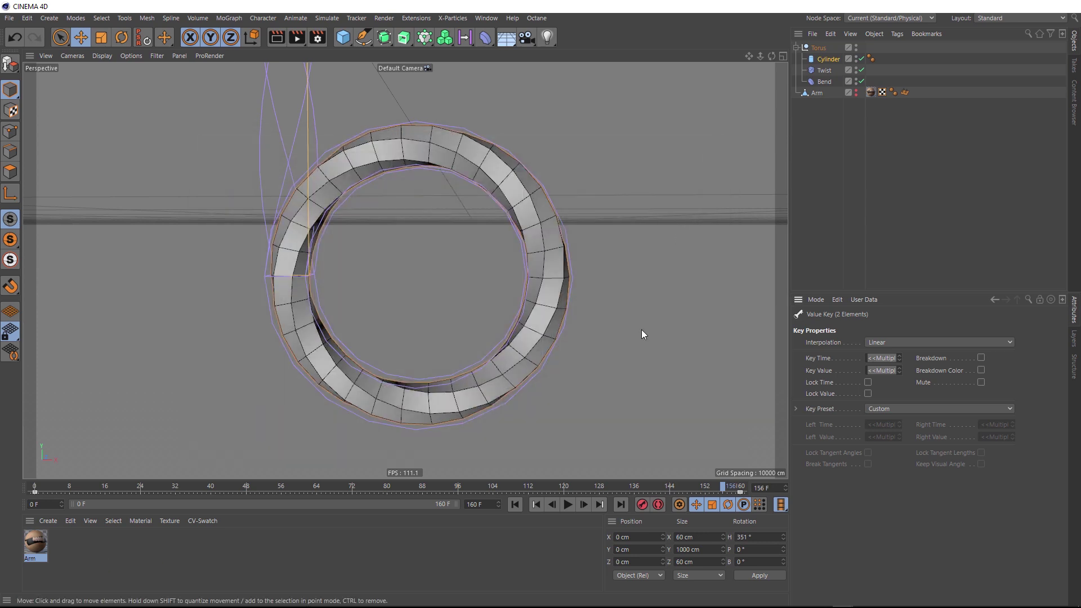
click(514, 505)
click(568, 505)
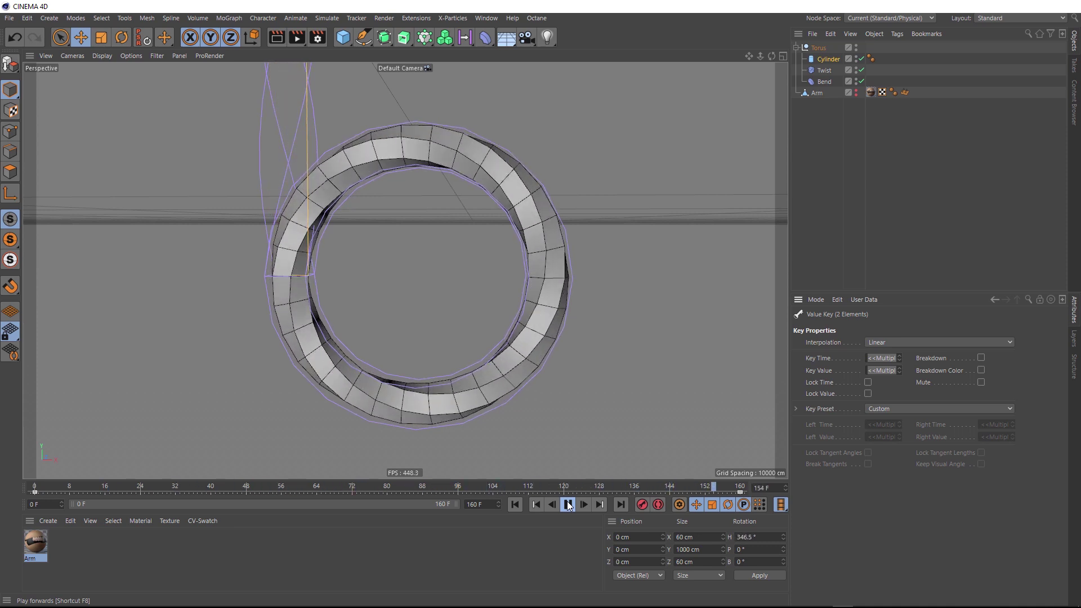
click(569, 505)
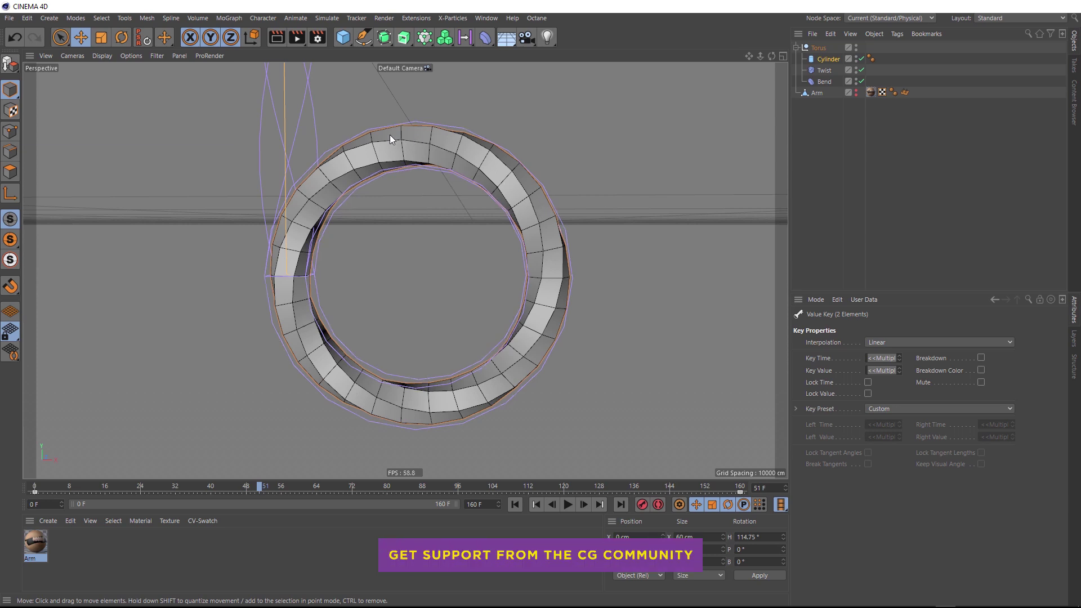
Make the Arm model visible again in the viewport
click(856, 91)
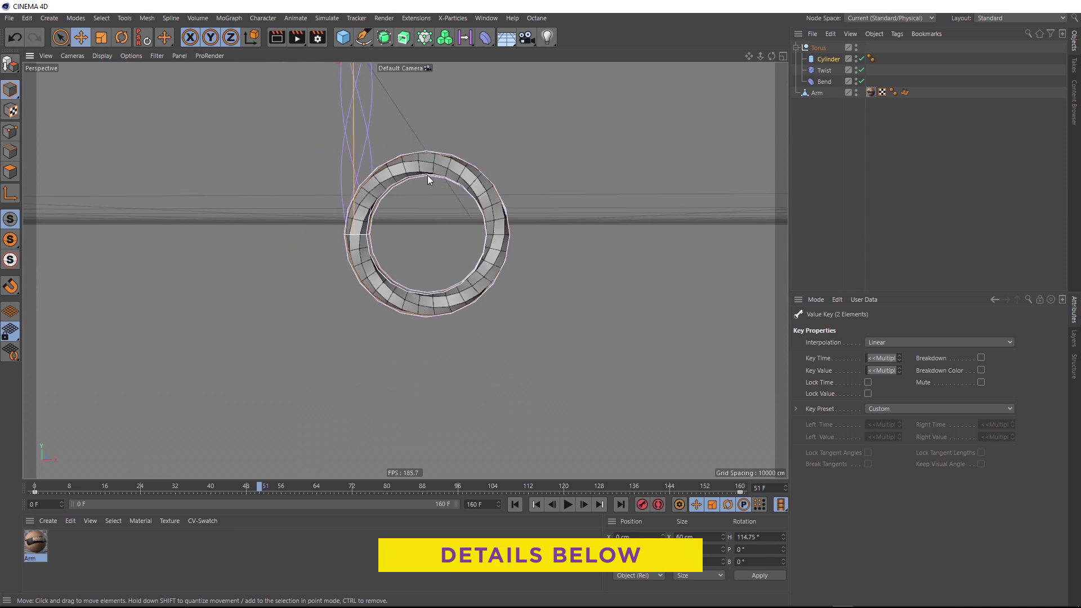
scroll(428, 179, down, 3)
alt+middle_drag(451, 122, 394, 237)
scroll(318, 202, up, 3)
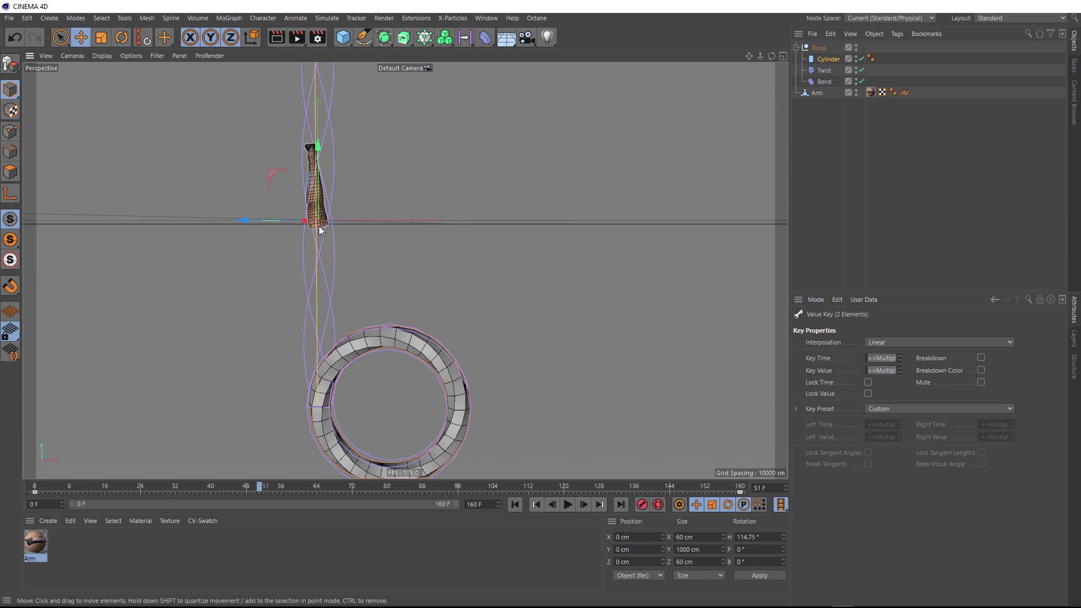
Wrap the Arm in a new Cloner, left in Linear mode with 3 clones
click(818, 94)
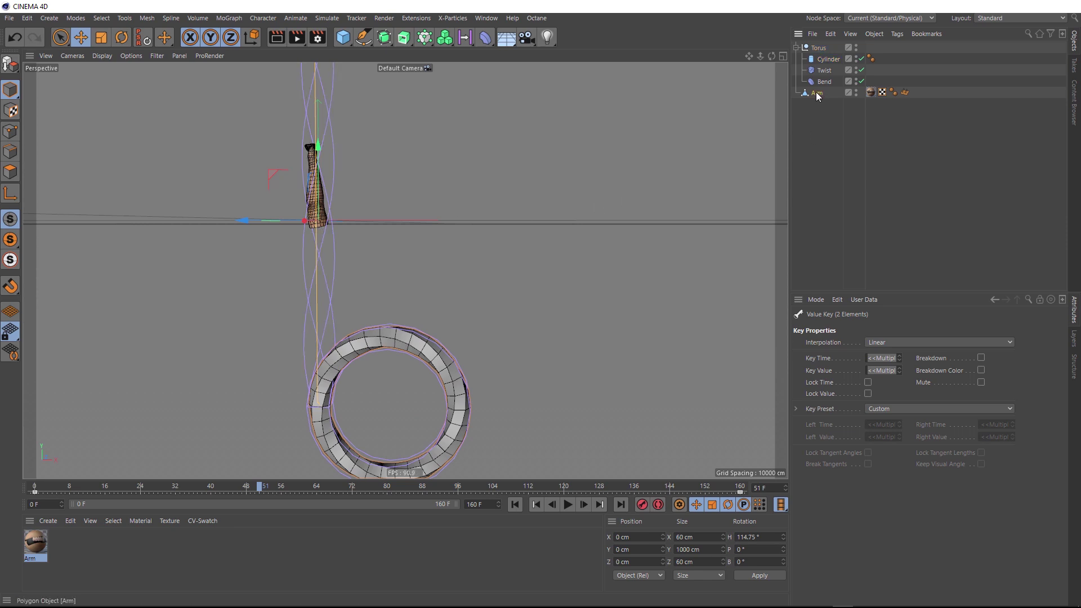
click(229, 19)
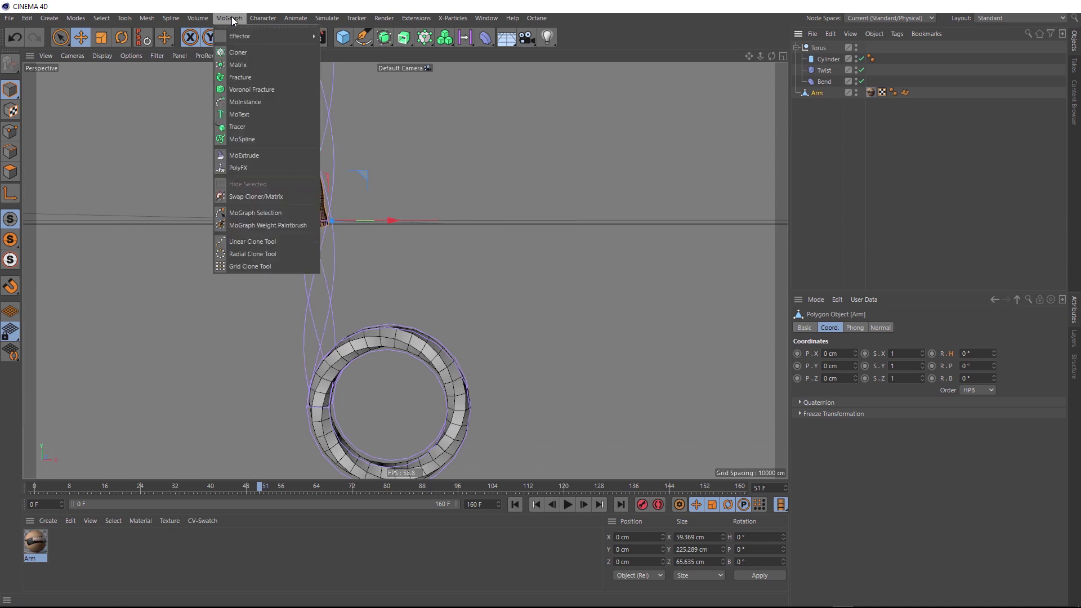
alt+click(280, 52)
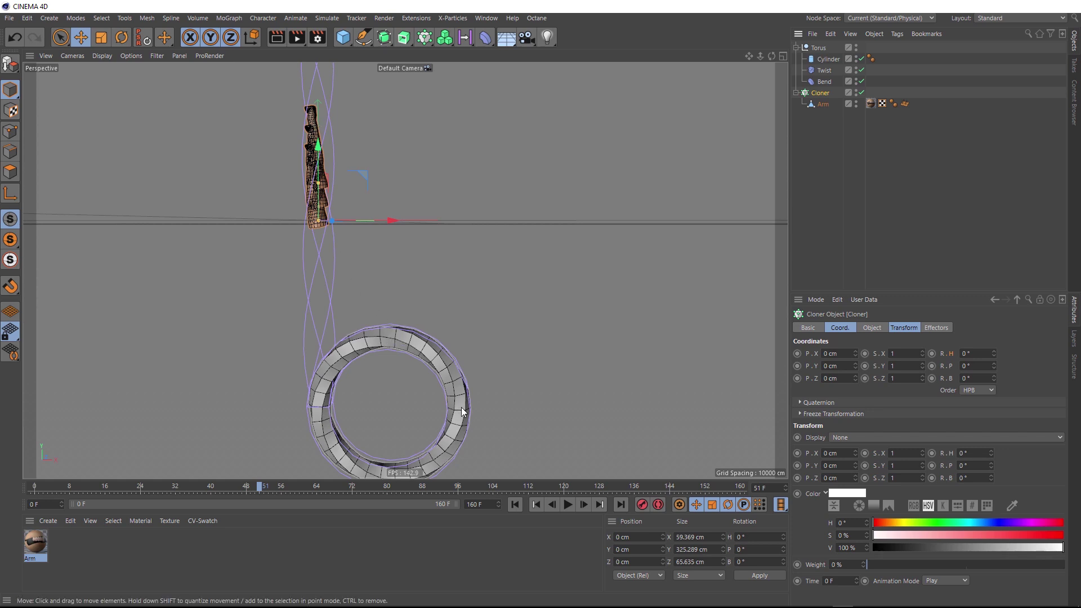
click(872, 329)
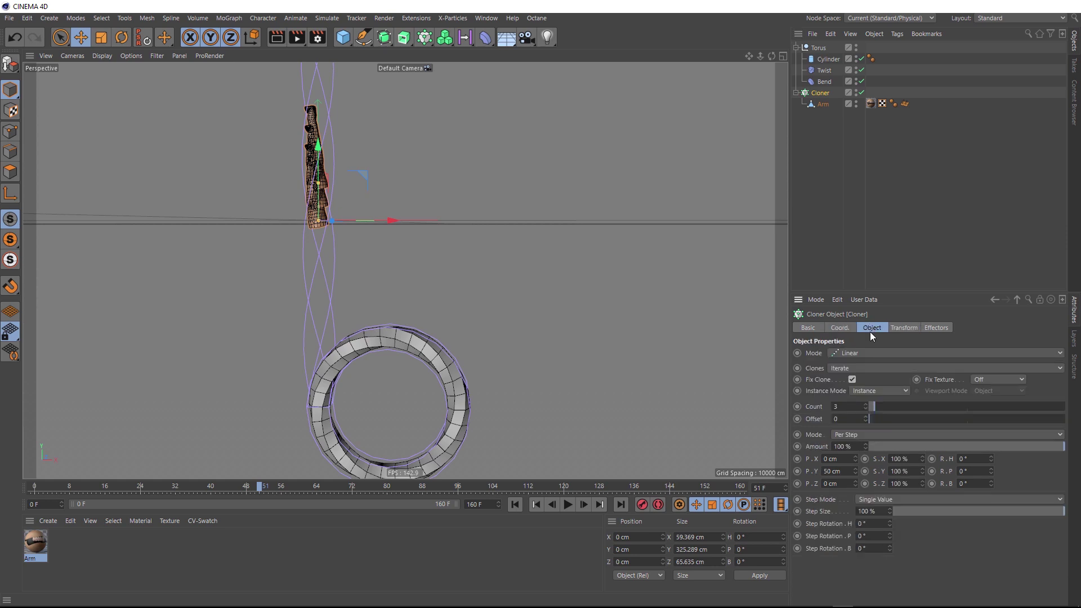
Switch the Cloner to Object mode and clone onto the Cylinder
click(839, 353)
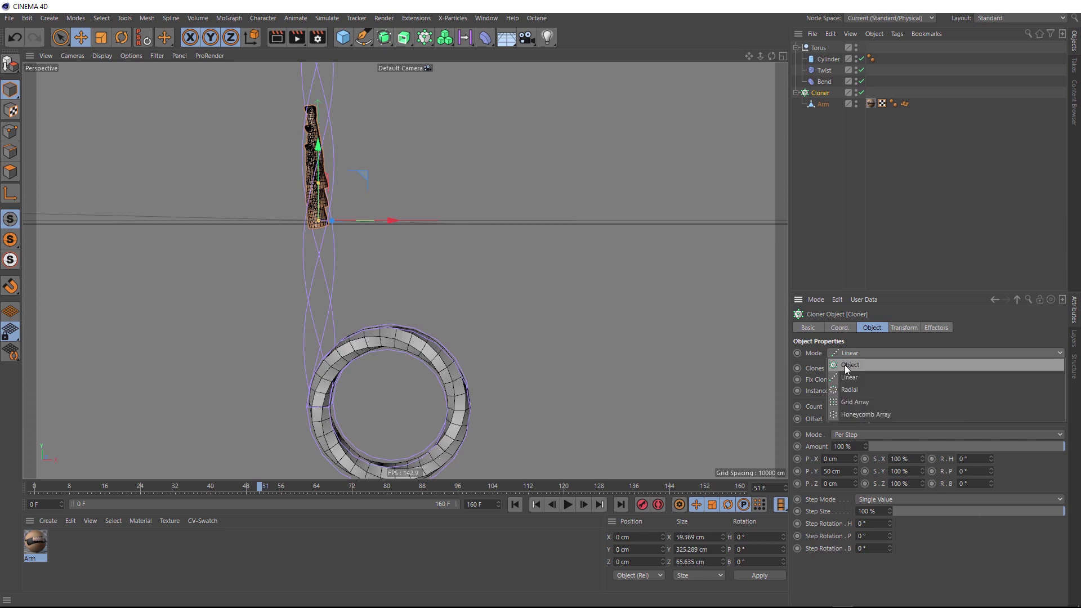
click(844, 365)
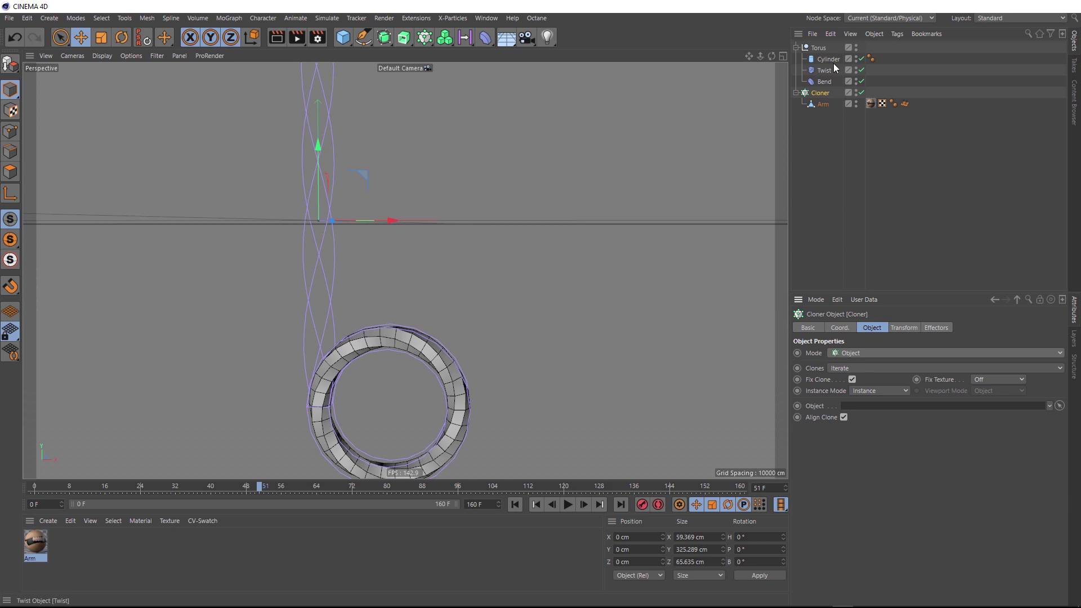
drag(832, 60, 856, 414)
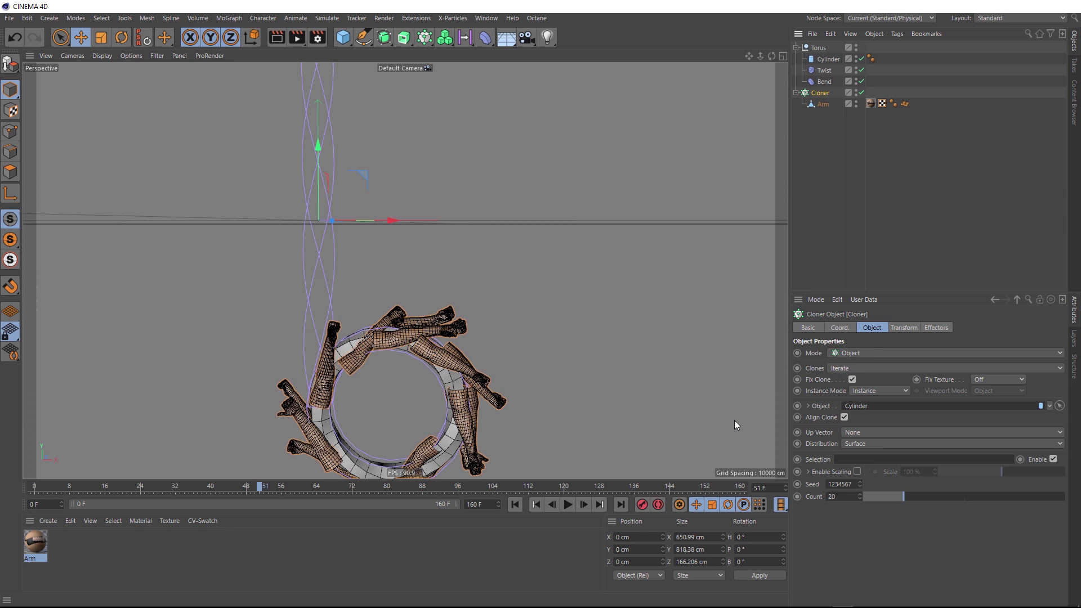
middle_drag(408, 389, 418, 259)
scroll(418, 271, up, 3)
scroll(412, 296, up, 2)
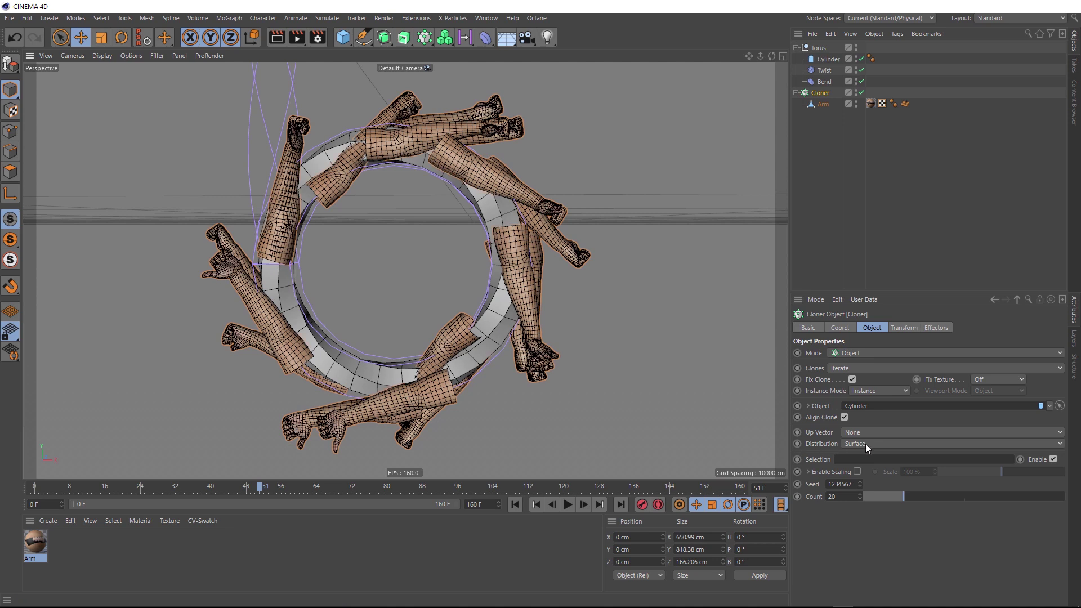
Raise the clone count to 50 and distribute clones at polygon centres
drag(898, 499, 964, 490)
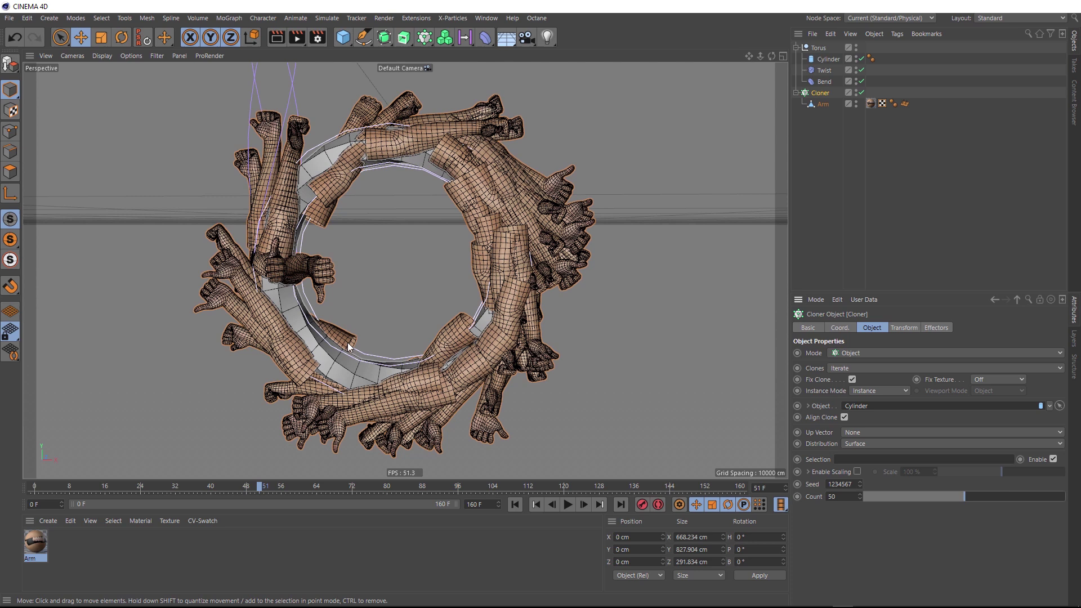
click(883, 444)
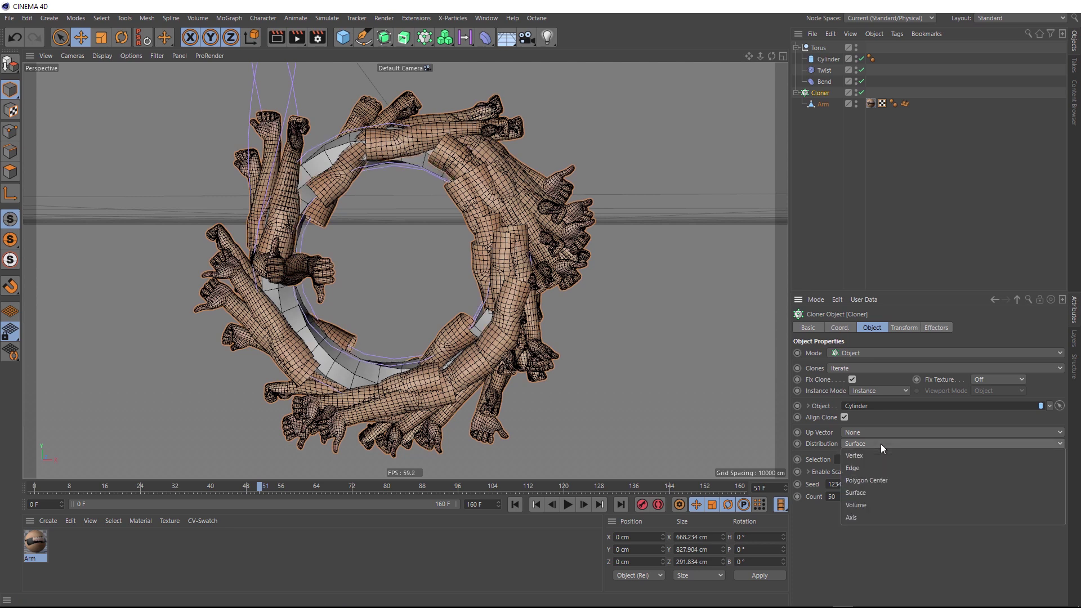
click(893, 480)
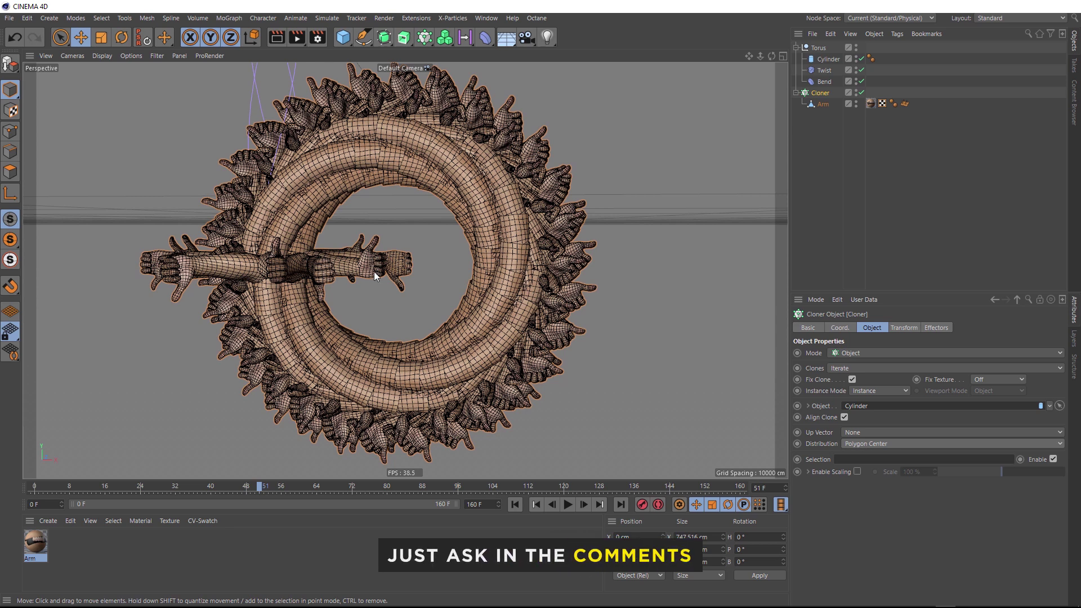
Disable the Bend deformer so the cylinder stands straight as a column
click(862, 80)
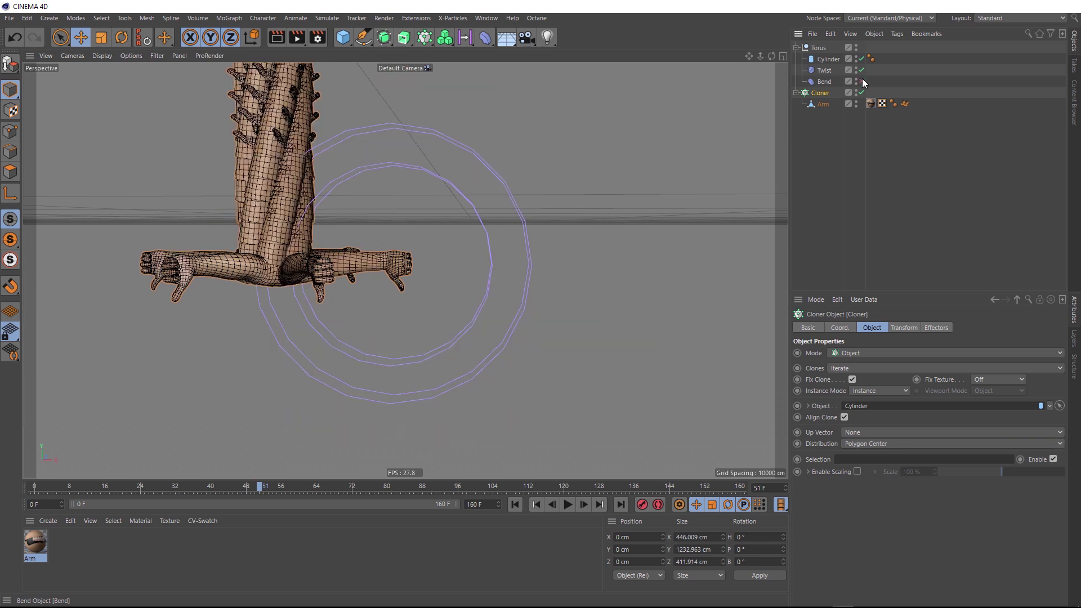
scroll(272, 266, down, 4)
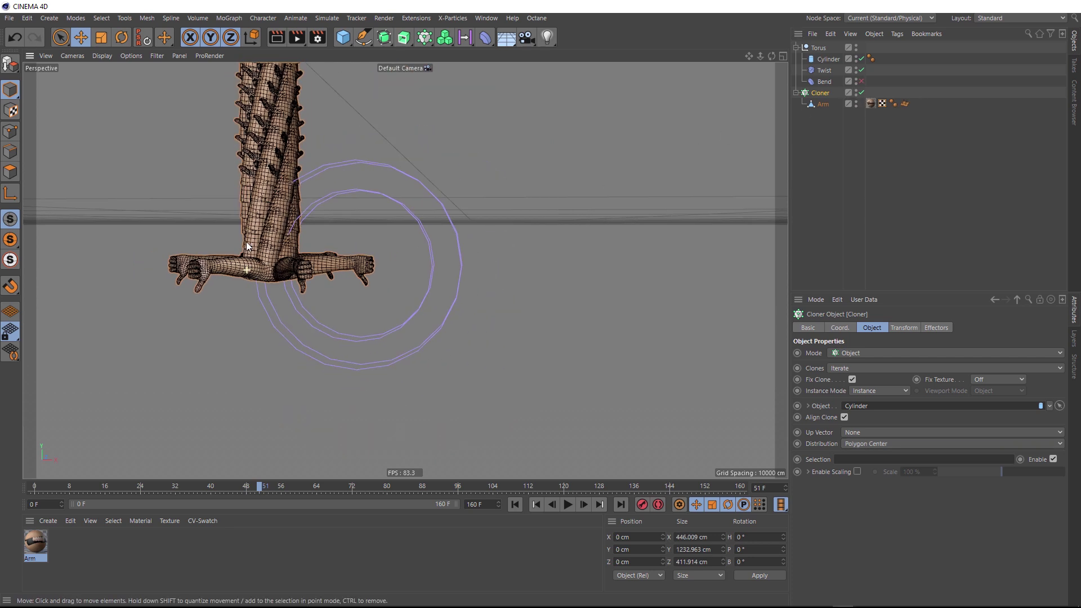
key(h)
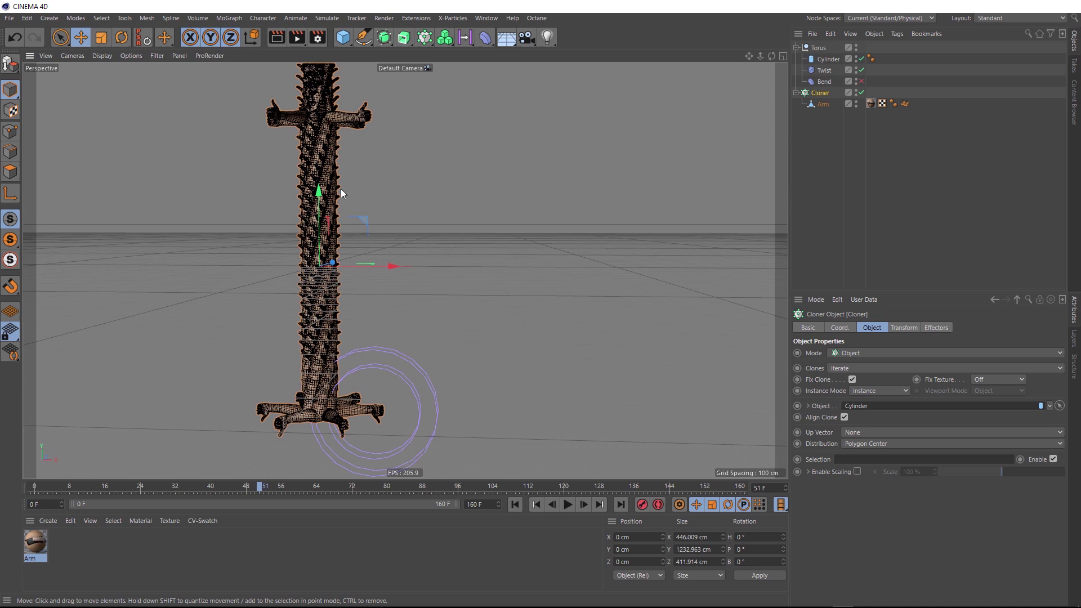
alt+drag(332, 114, 335, 117)
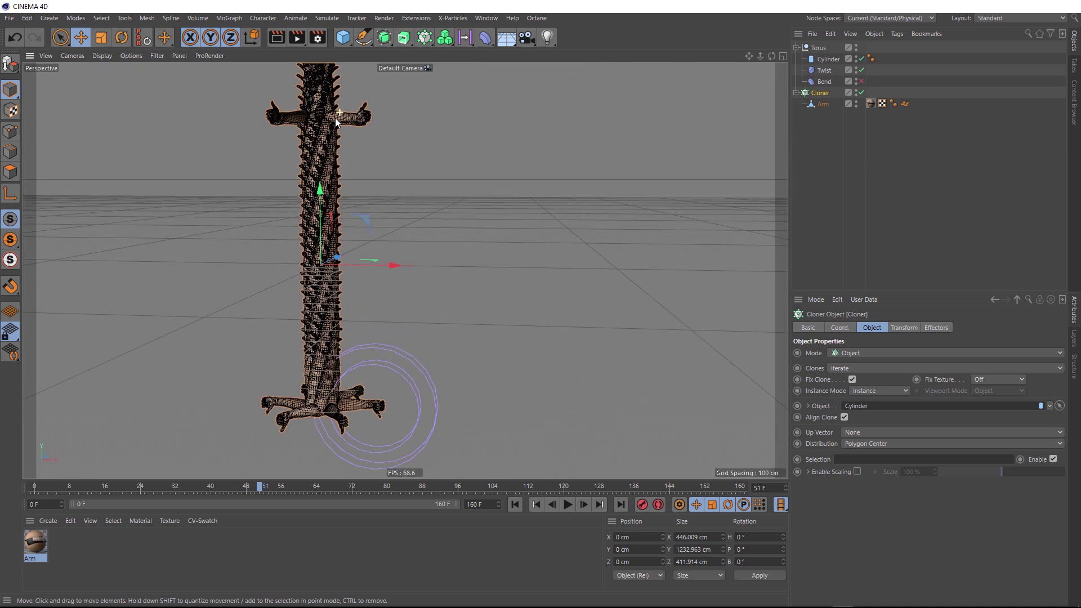
scroll(328, 415, up, 6)
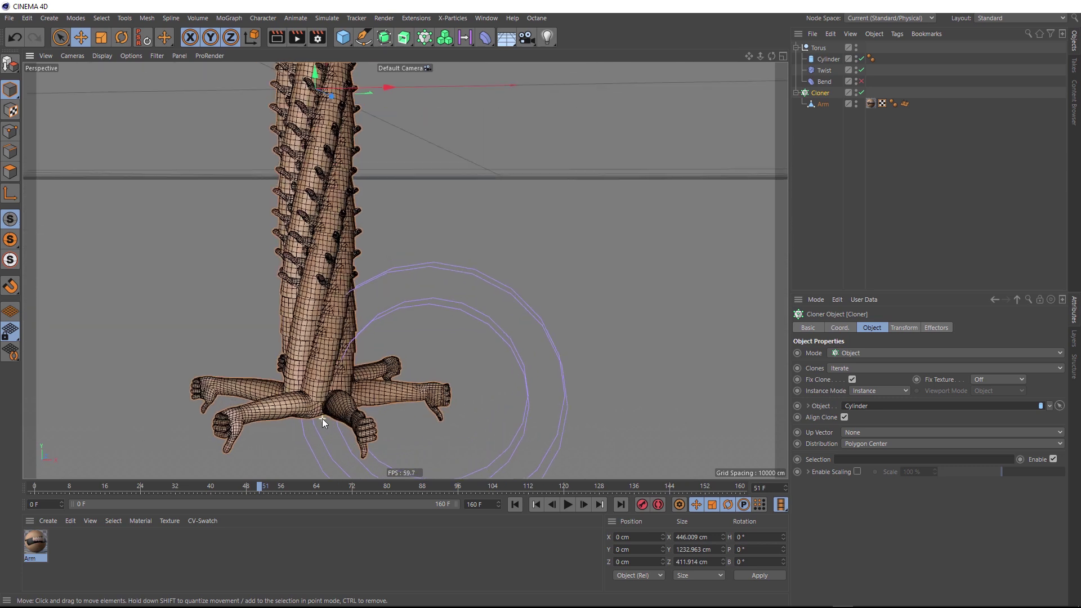
alt+drag(329, 435, 411, 181)
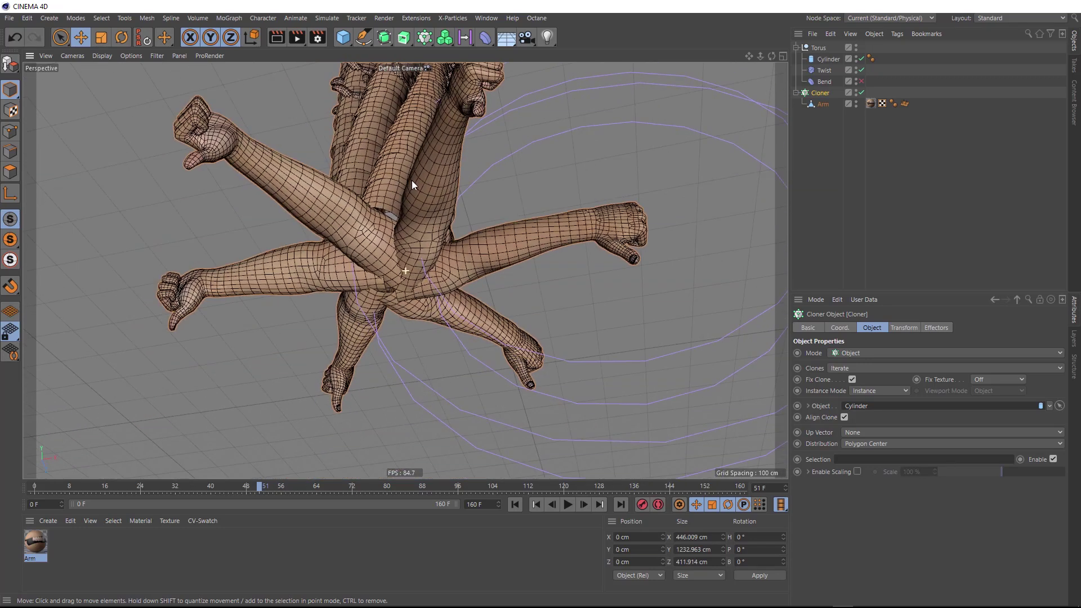
Scale the Arm down to about 5.5 cm wide
click(823, 104)
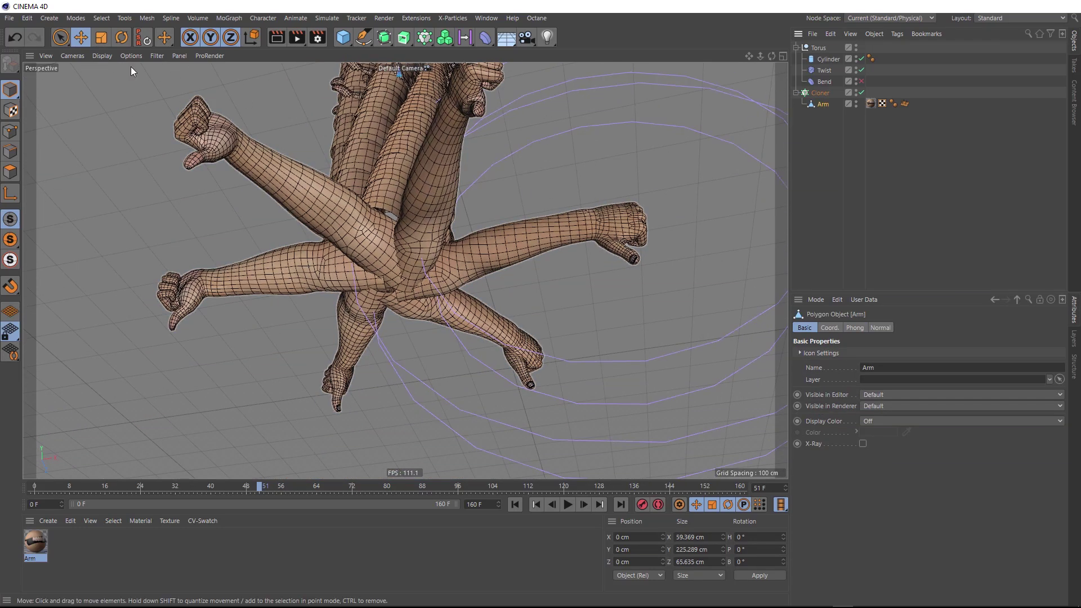
key(t)
drag(616, 188, 239, 306)
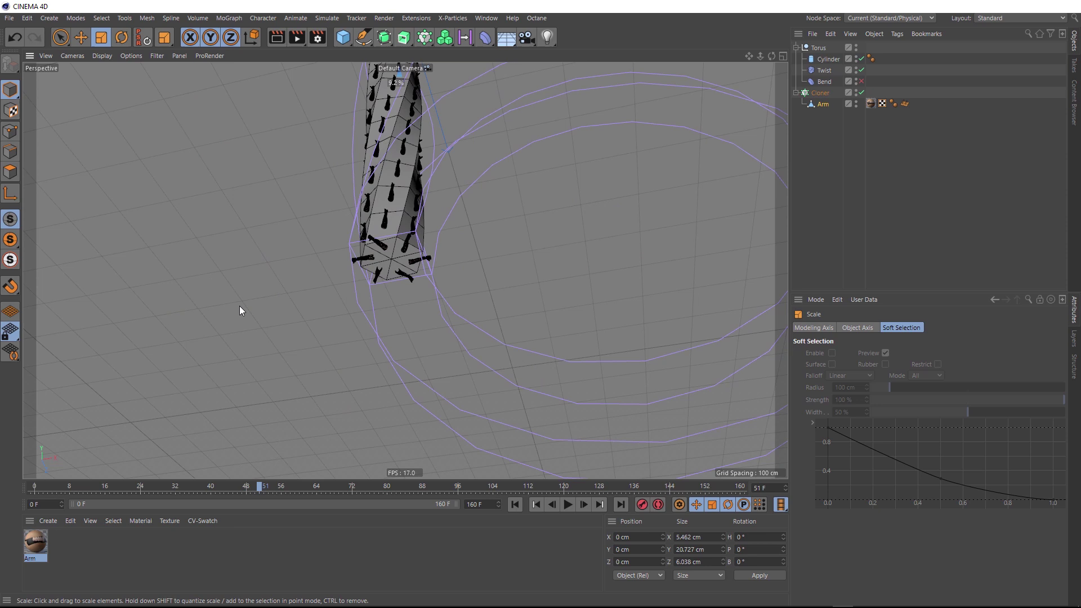
scroll(391, 222, up, 10)
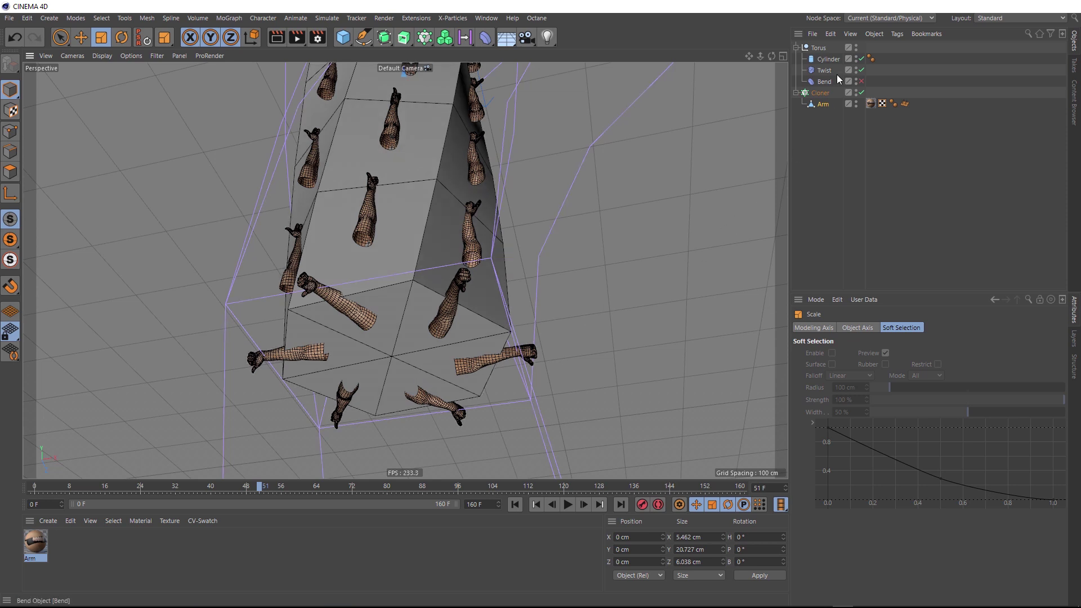
Uncheck the Cylinder's Caps so no arms sit on its end faces
click(829, 59)
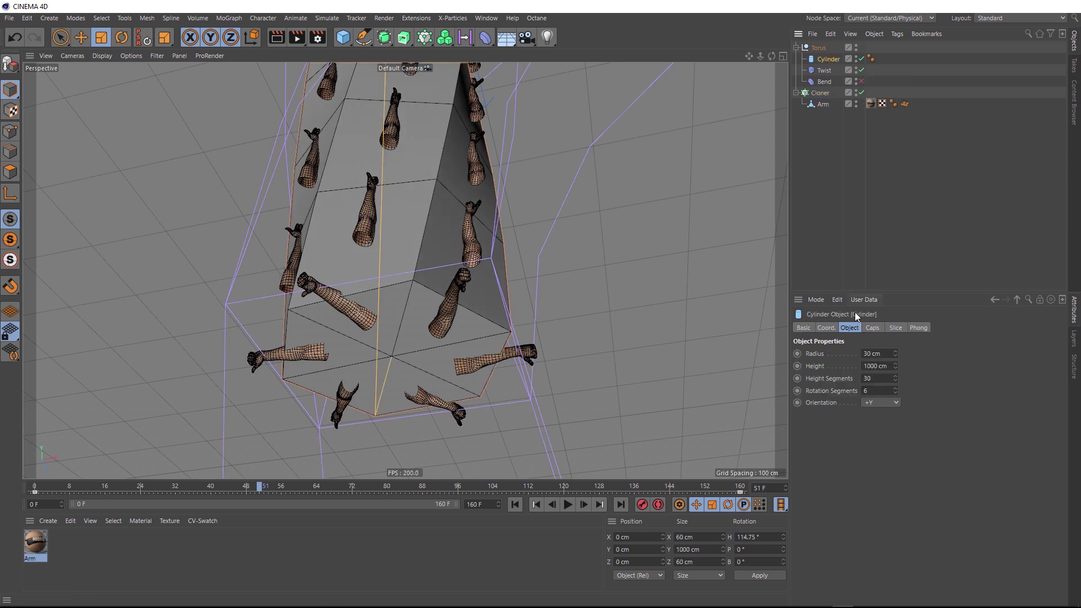
click(876, 330)
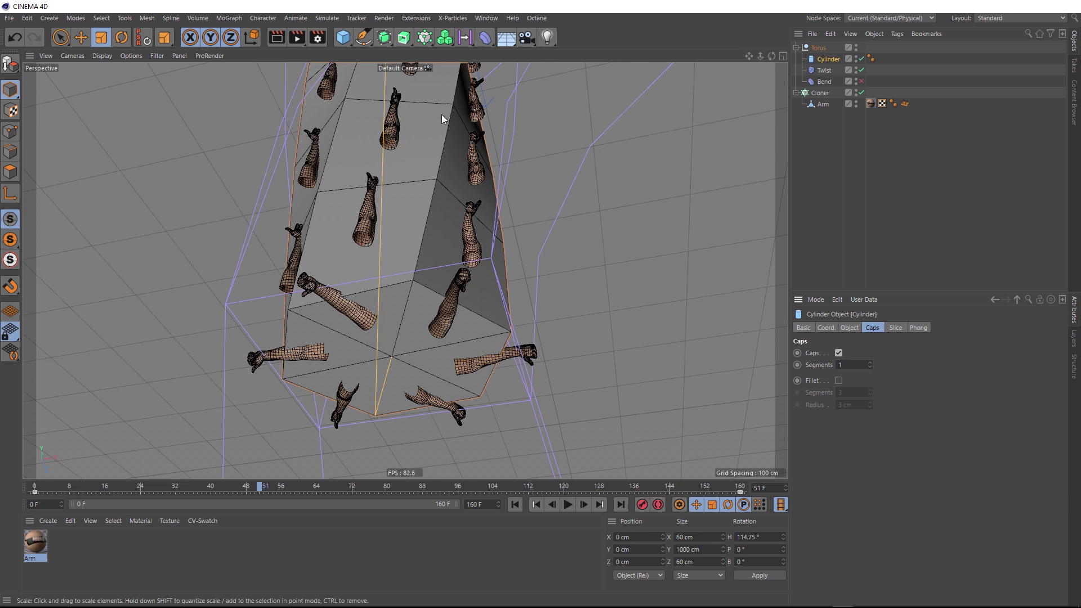
click(838, 355)
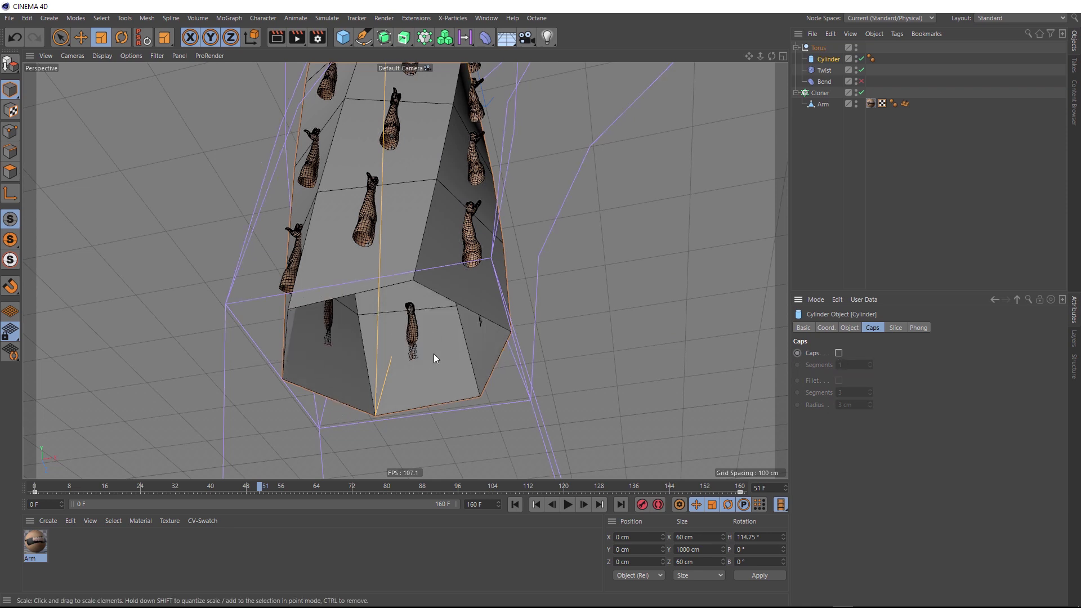
scroll(372, 221, down, 3)
alt+drag(372, 222, 384, 268)
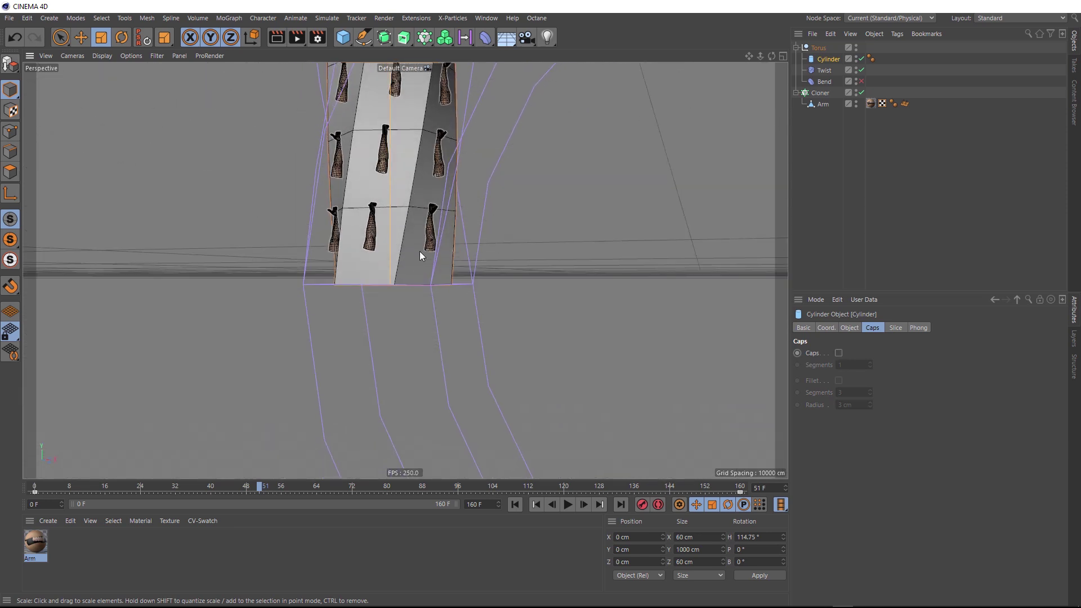
scroll(420, 252, up, 2)
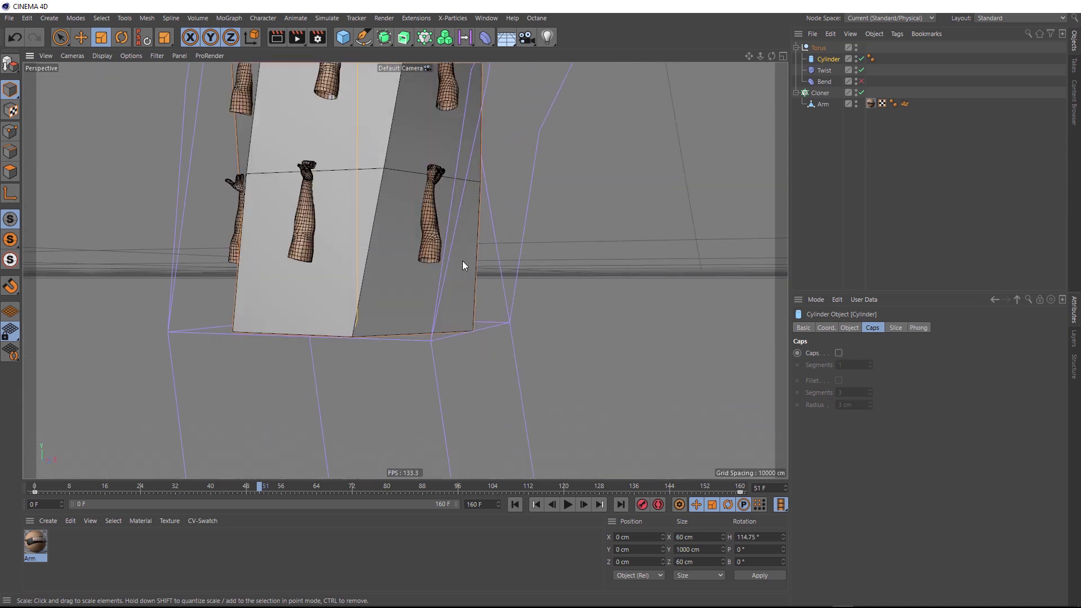
Set the Cloner's clone rotation pitch to -90° so arms point outward
click(819, 94)
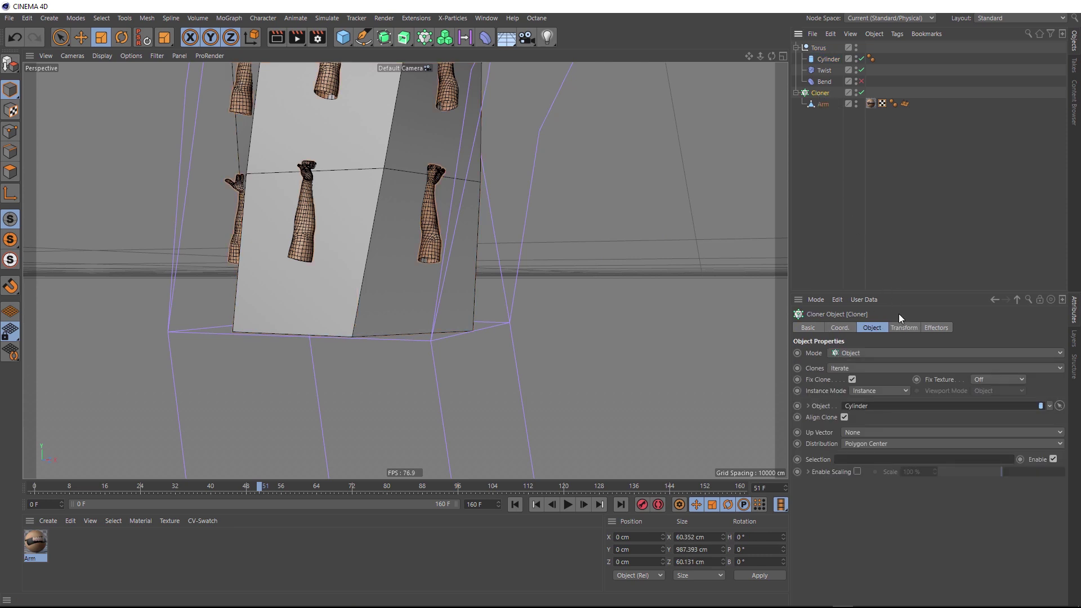
click(905, 327)
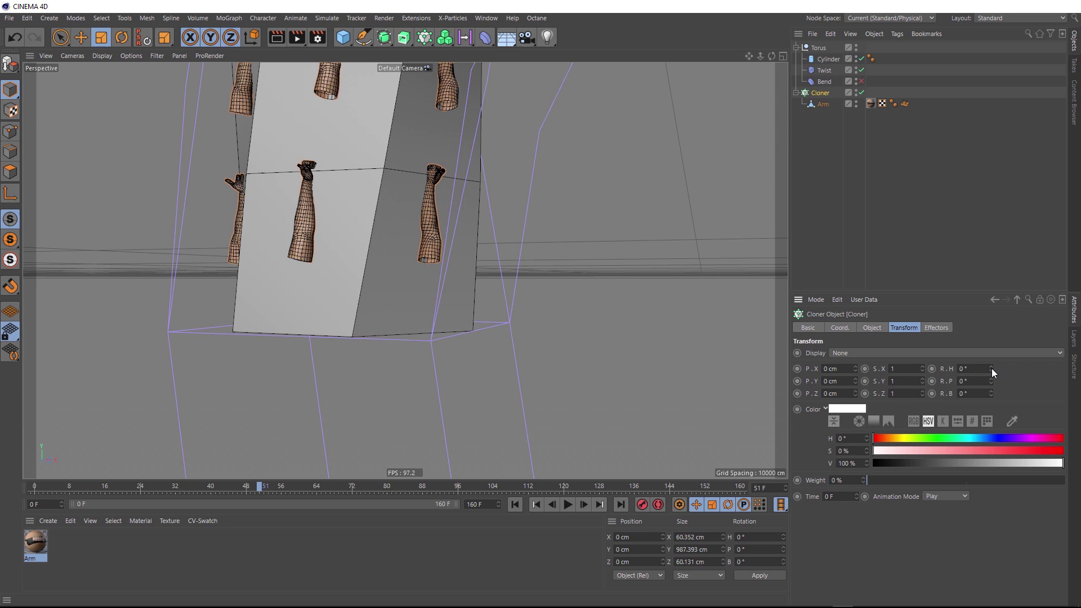
mouse_move(992, 368)
mouse_down()
mouse_move(992, 413)
mouse_move(953, 380)
mouse_up()
key(ctrl+z)
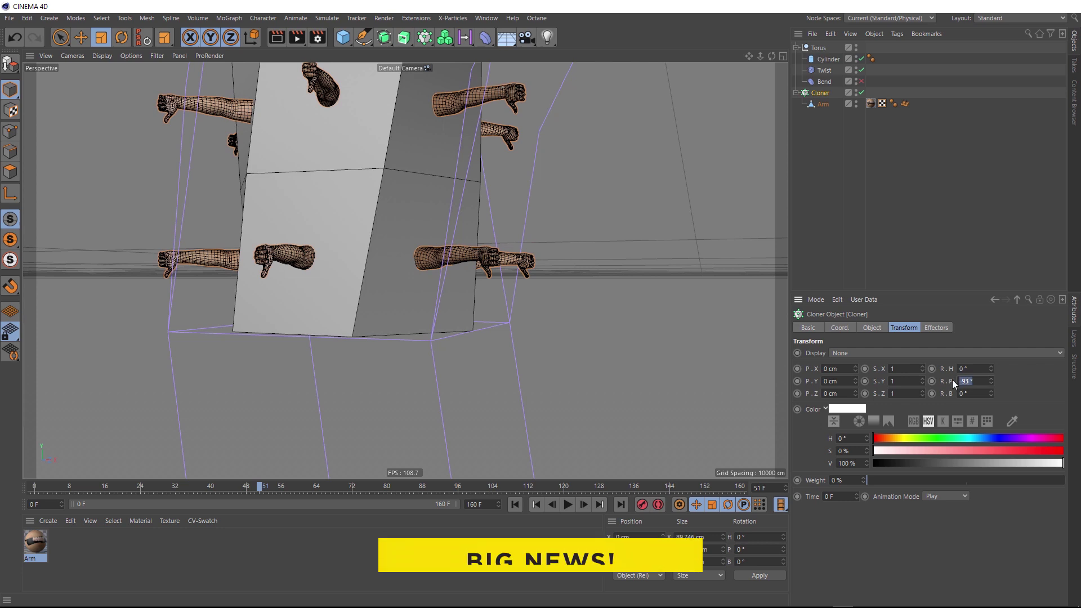
text(-90)
key(Return)
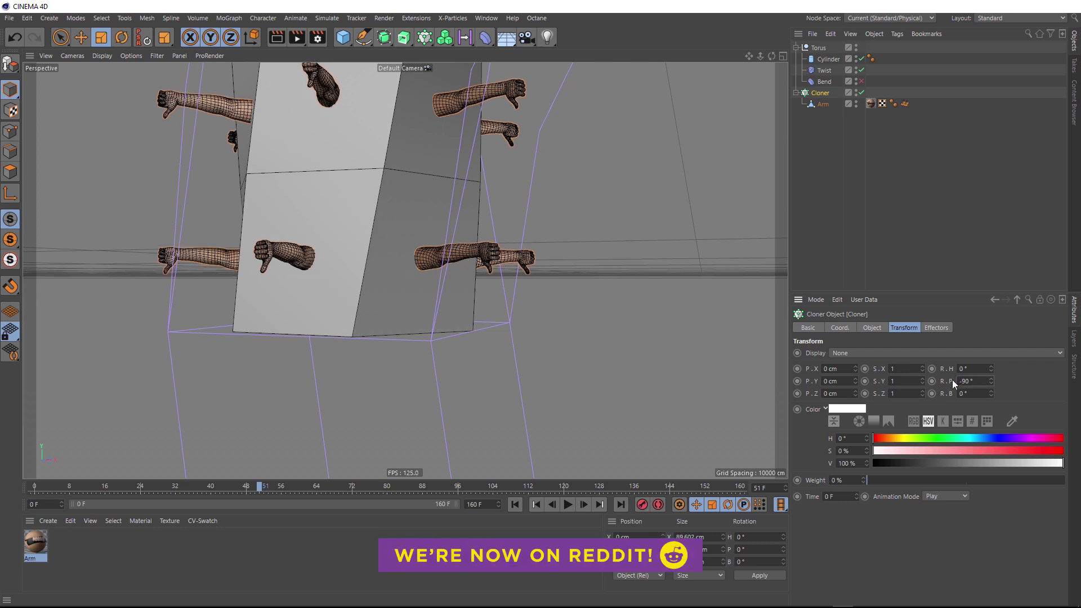
Enlarge the Arm so its clones densely cover the column
scroll(571, 239, down, 10)
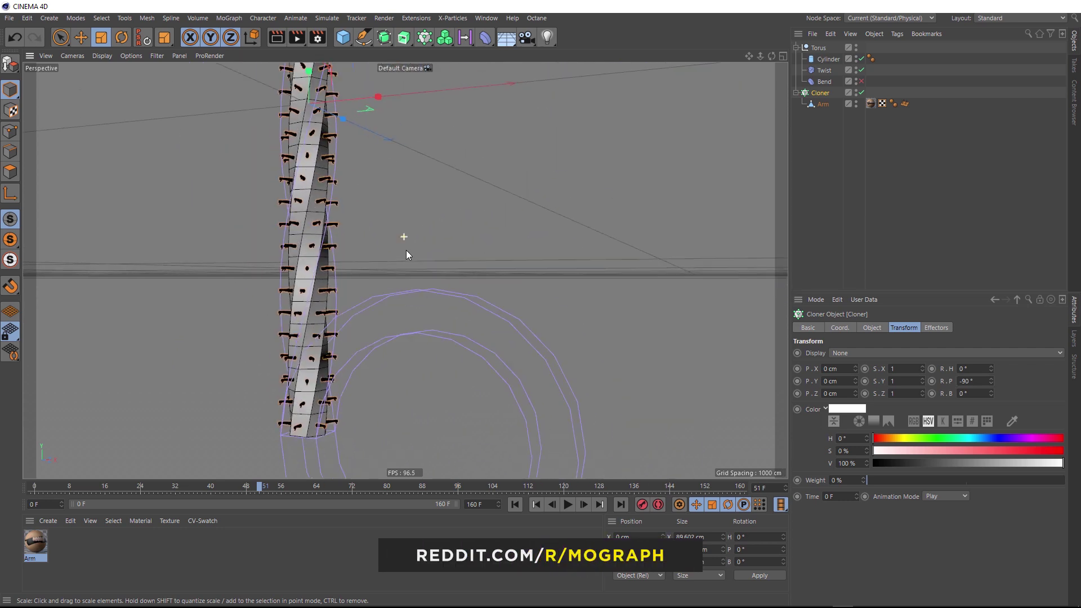
mouse_move(406, 251)
alt+mouse_down()
mouse_move(447, 209)
mouse_move(371, 332)
alt+mouse_up()
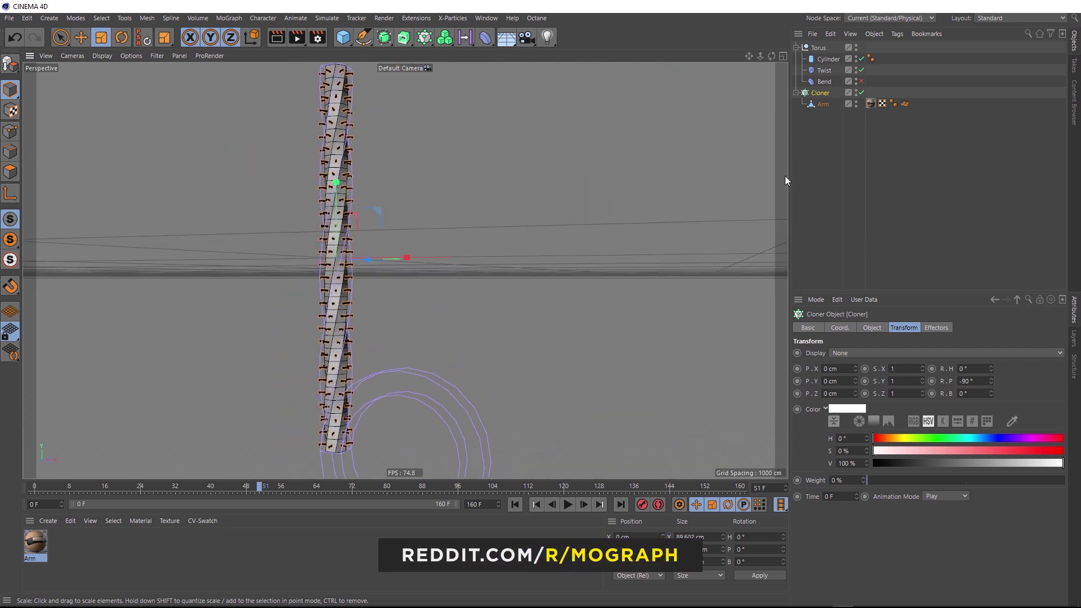
click(820, 103)
drag(563, 251, 725, 245)
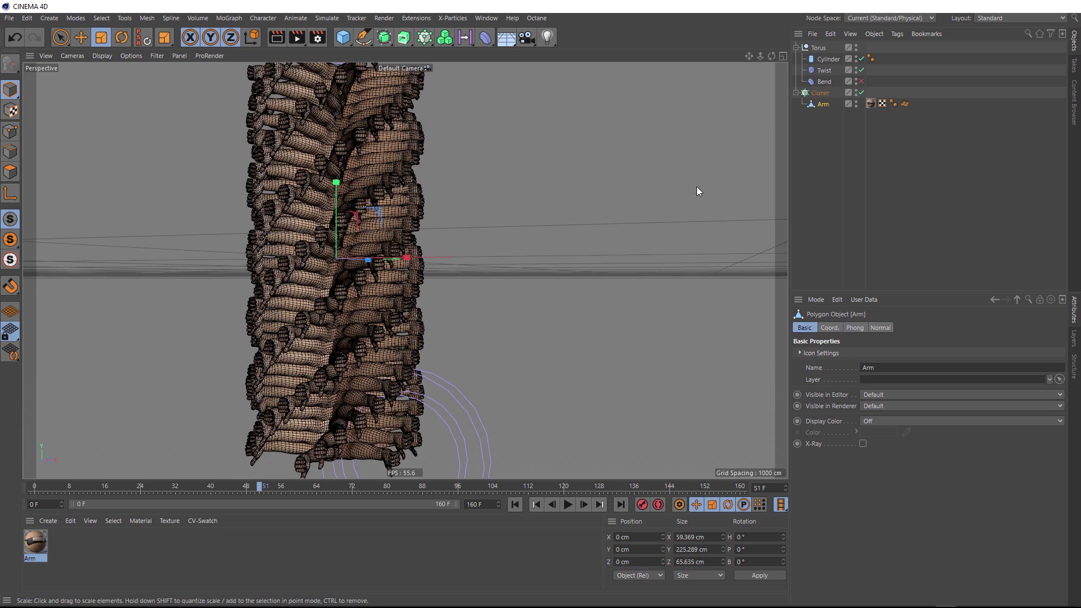
Re-enable Bend to curl the column into a ring, using Gouraud shading, and preview playback
click(861, 81)
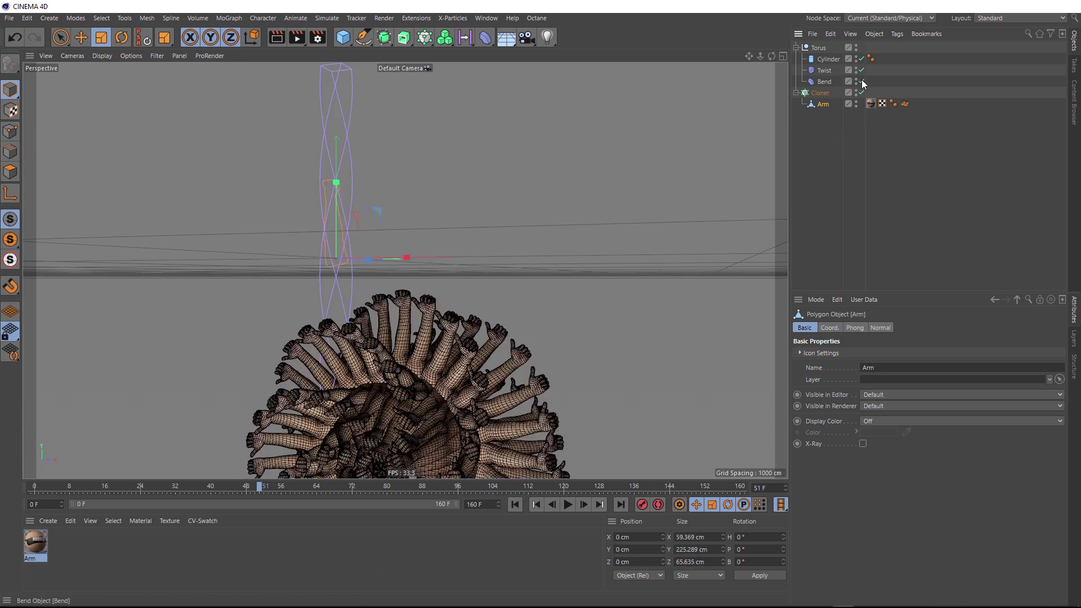
mouse_move(528, 284)
alt+mouse_down()
mouse_move(528, 120)
mouse_move(494, 297)
mouse_move(507, 302)
mouse_move(519, 276)
mouse_move(524, 285)
alt+mouse_up()
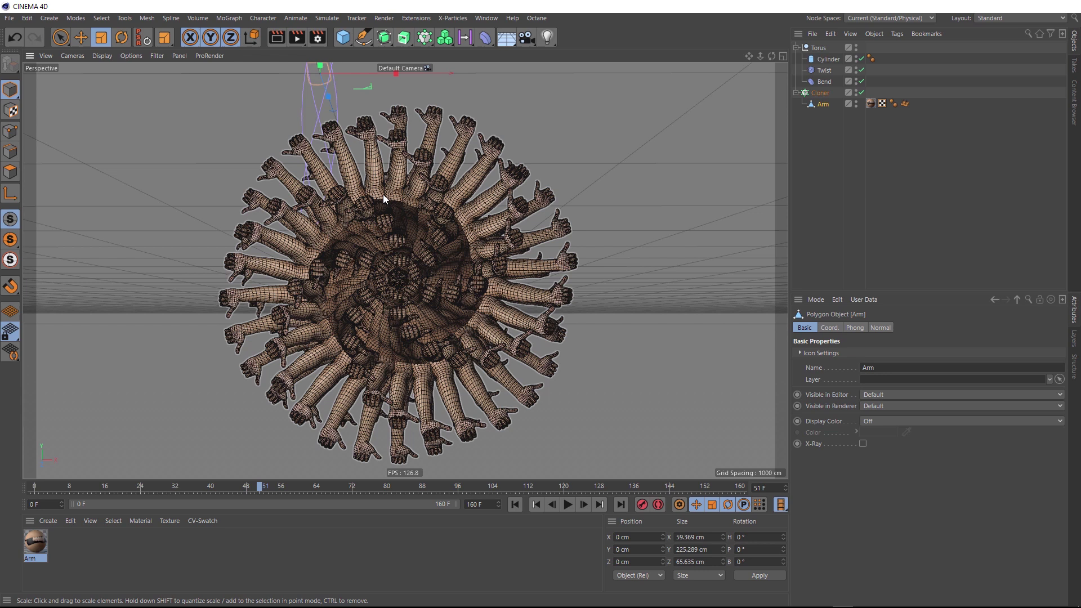
click(103, 56)
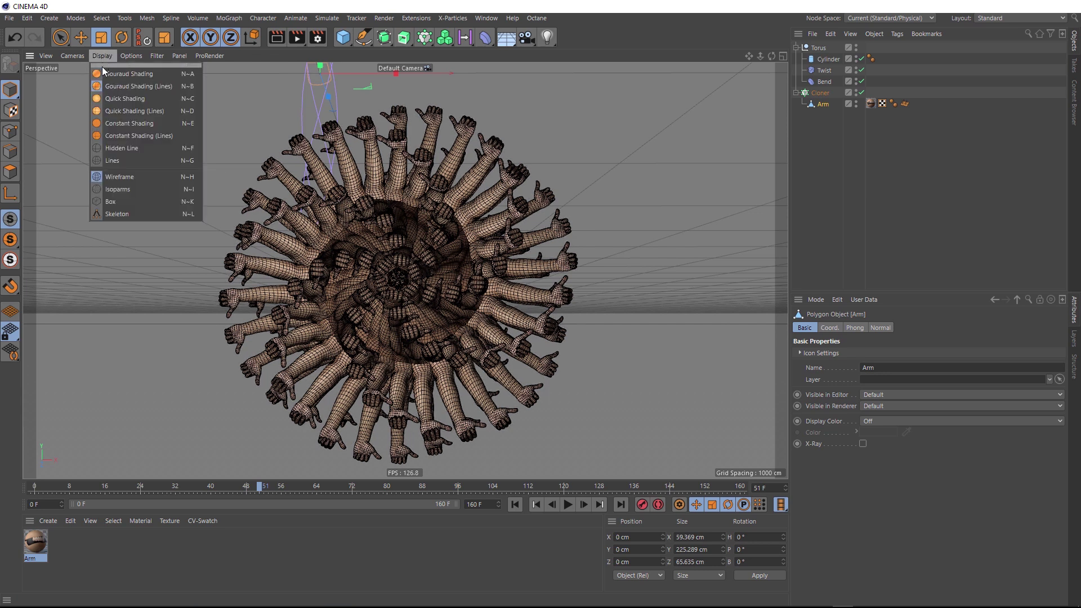
click(102, 72)
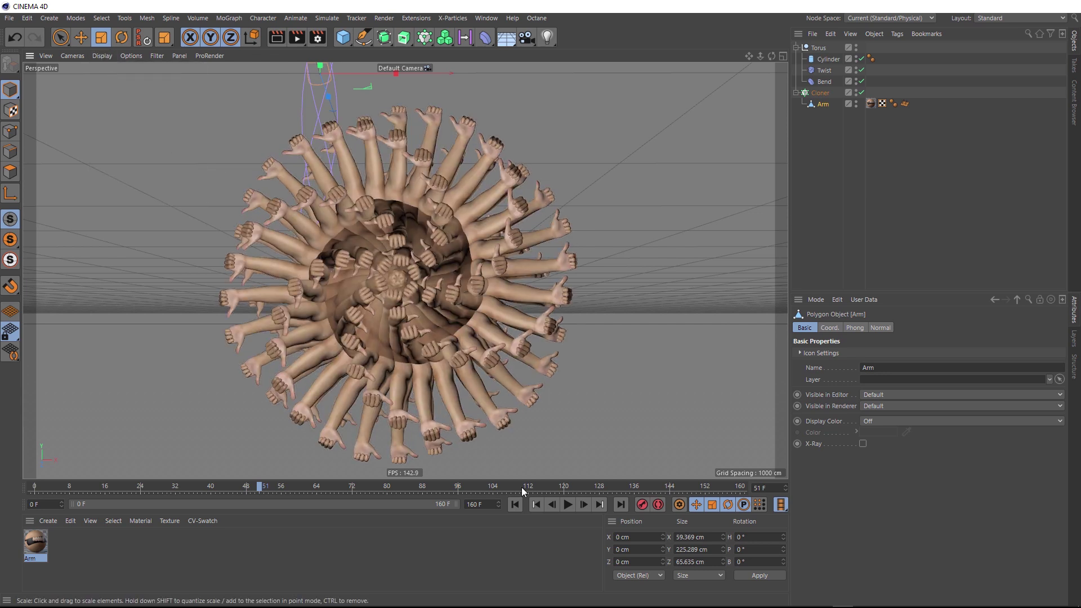
click(570, 505)
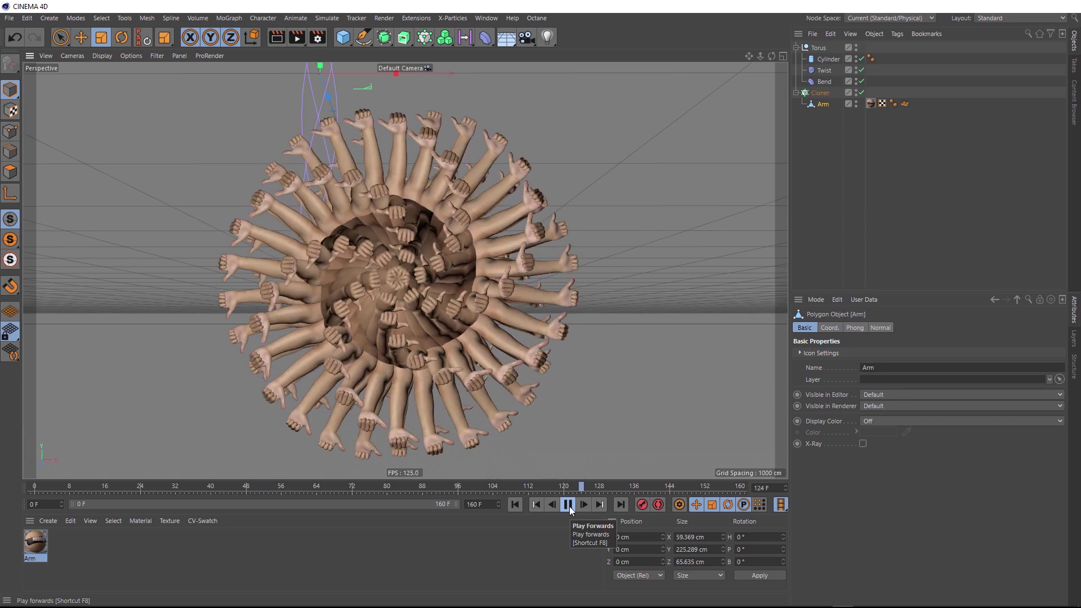
click(570, 506)
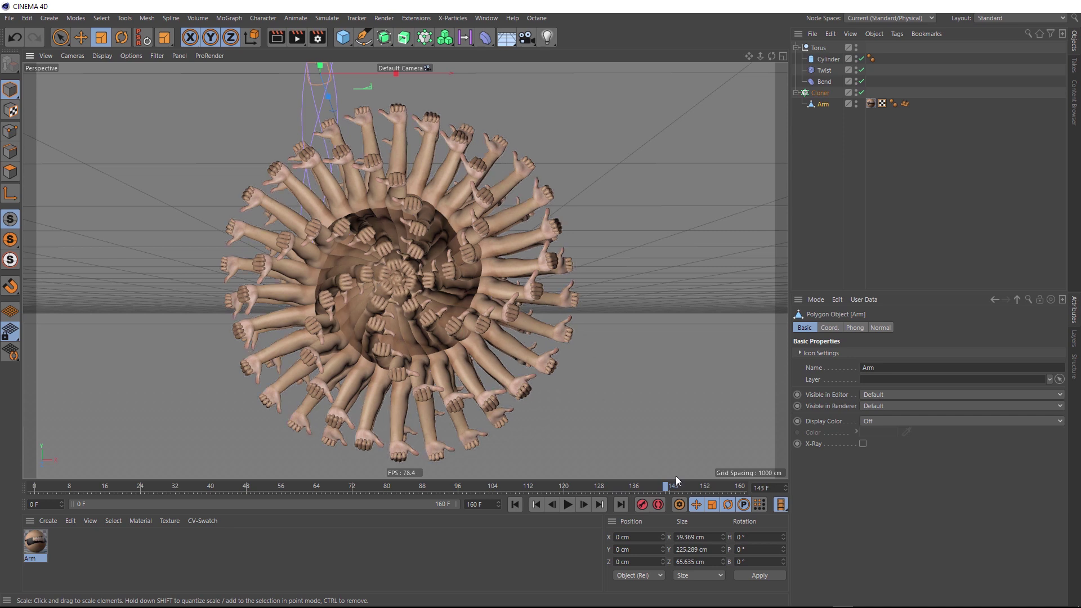
Keyframe the Cylinder's heading at -360° on frame 160
click(689, 487)
drag(694, 485, 740, 486)
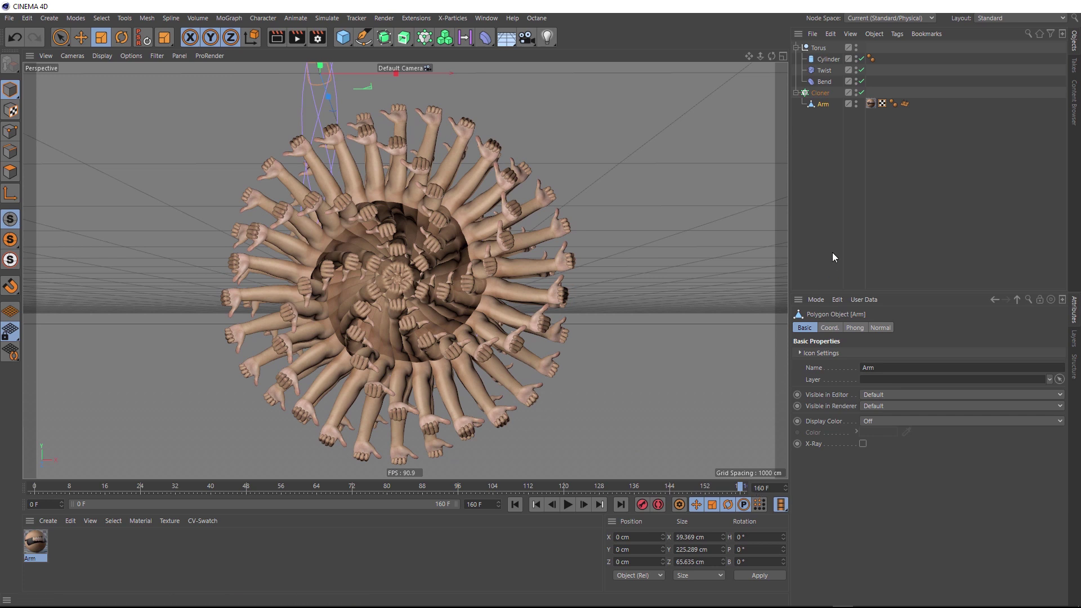
click(829, 59)
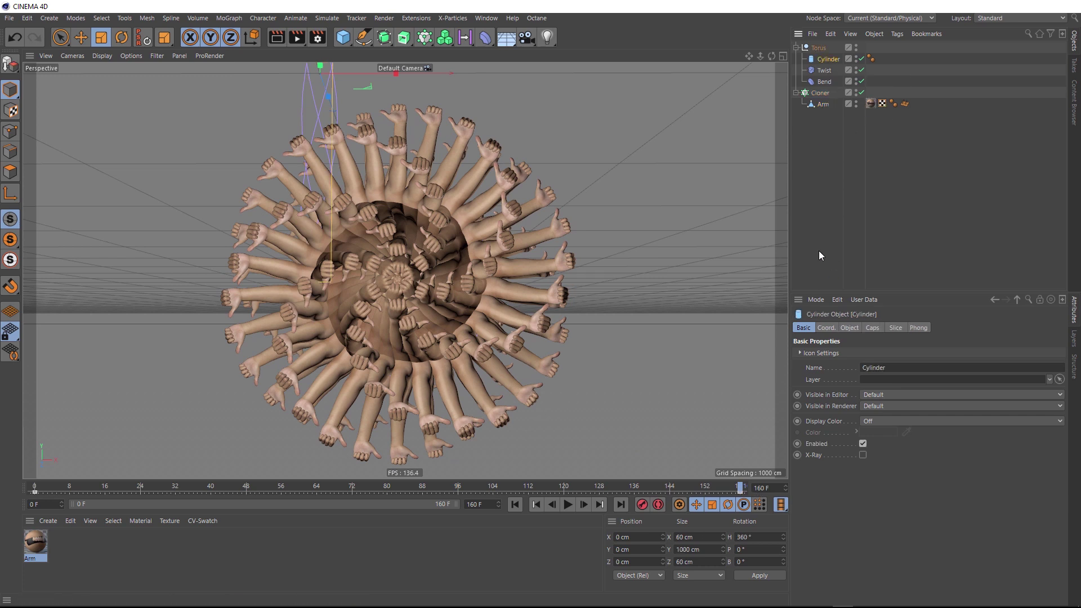
click(824, 329)
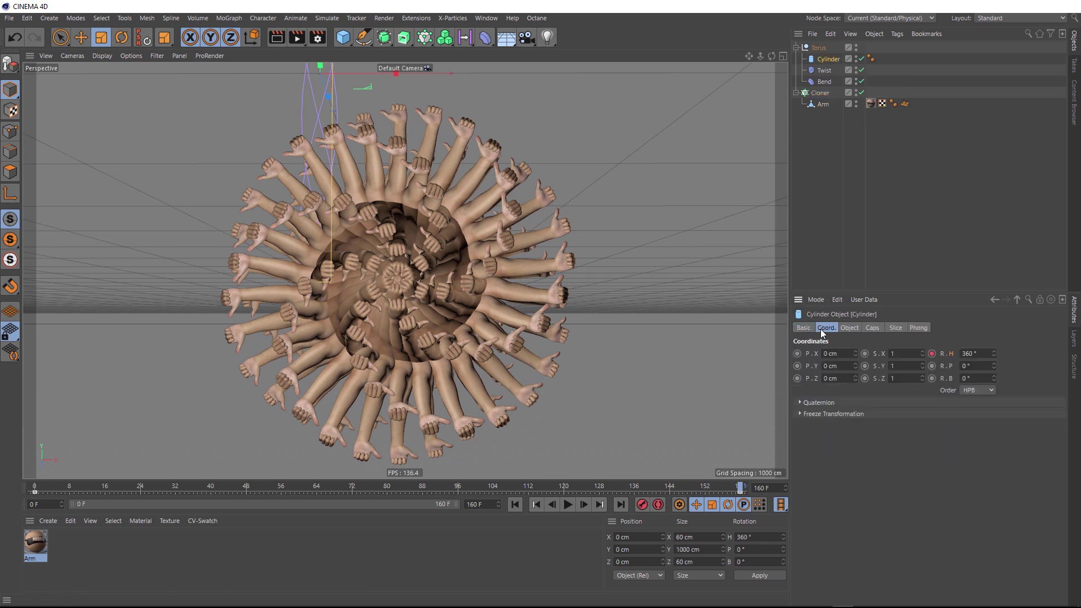
click(963, 354)
text(-)
key(Return)
click(933, 354)
Replay the spinning ring from frame 0, then select the Cloner
click(515, 505)
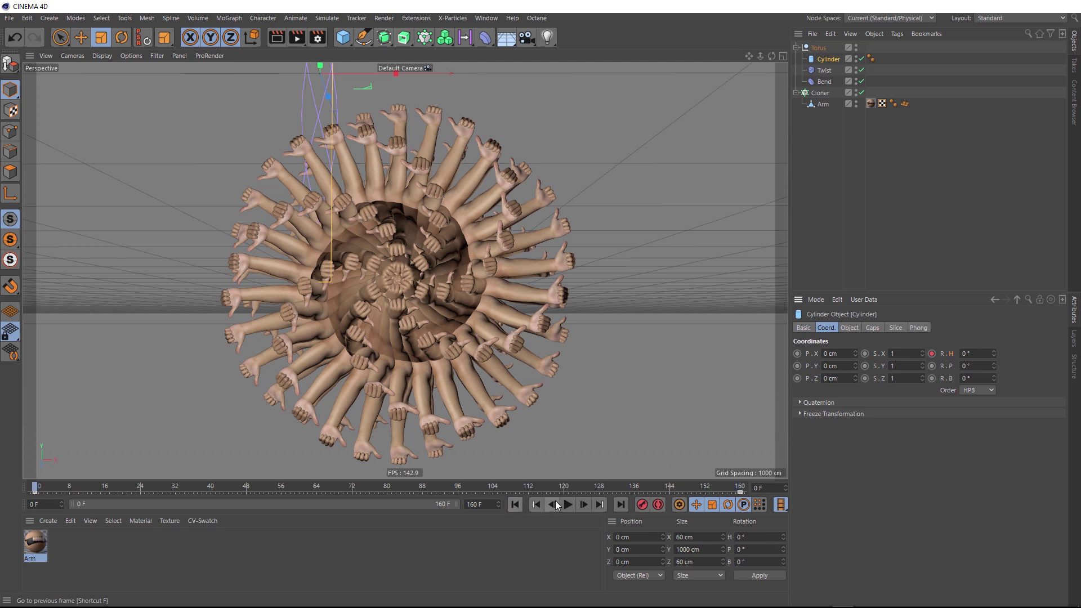
click(568, 504)
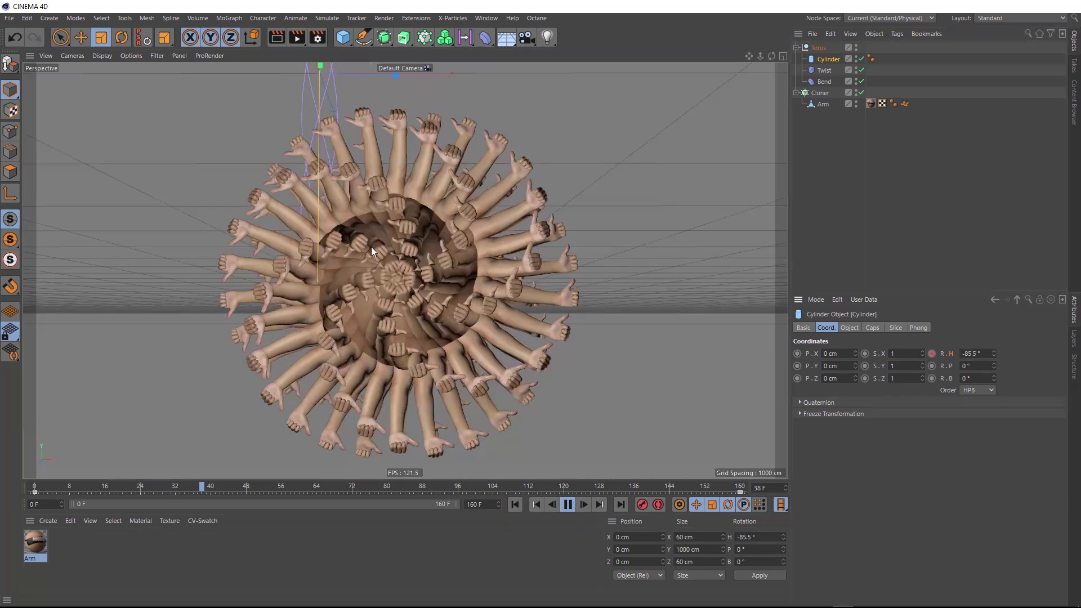
click(567, 505)
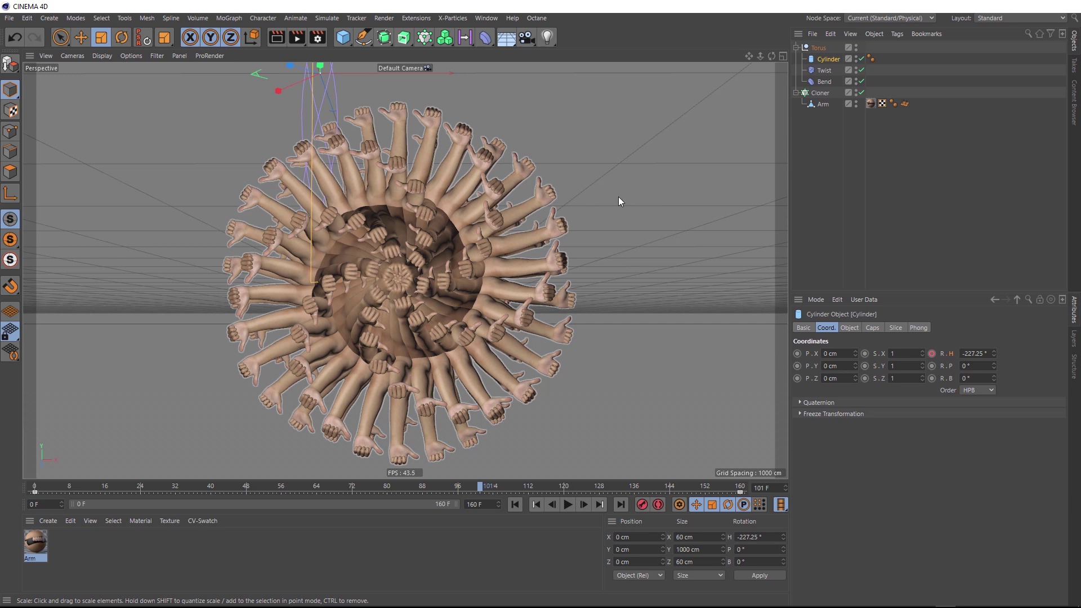
click(821, 92)
Nudge the clones' heading rotation and preview the animation
click(902, 328)
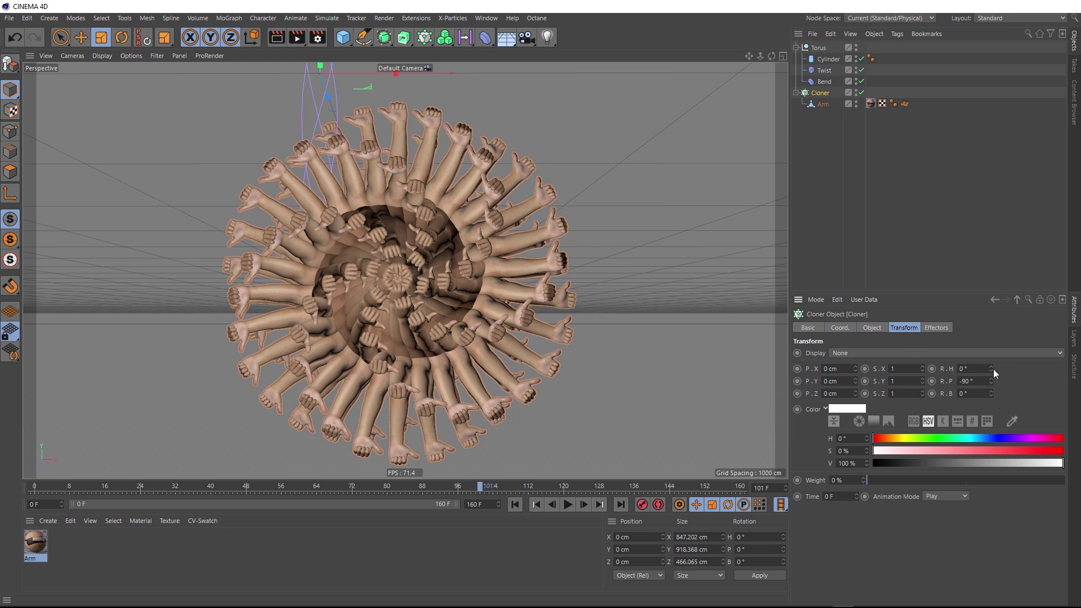
drag(994, 369, 991, 367)
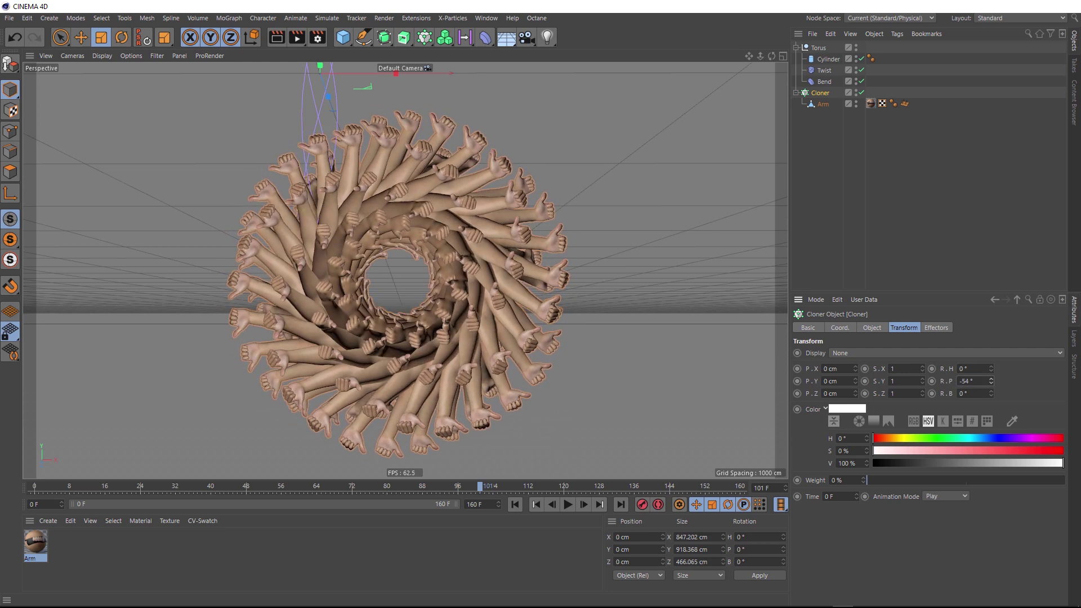
click(568, 505)
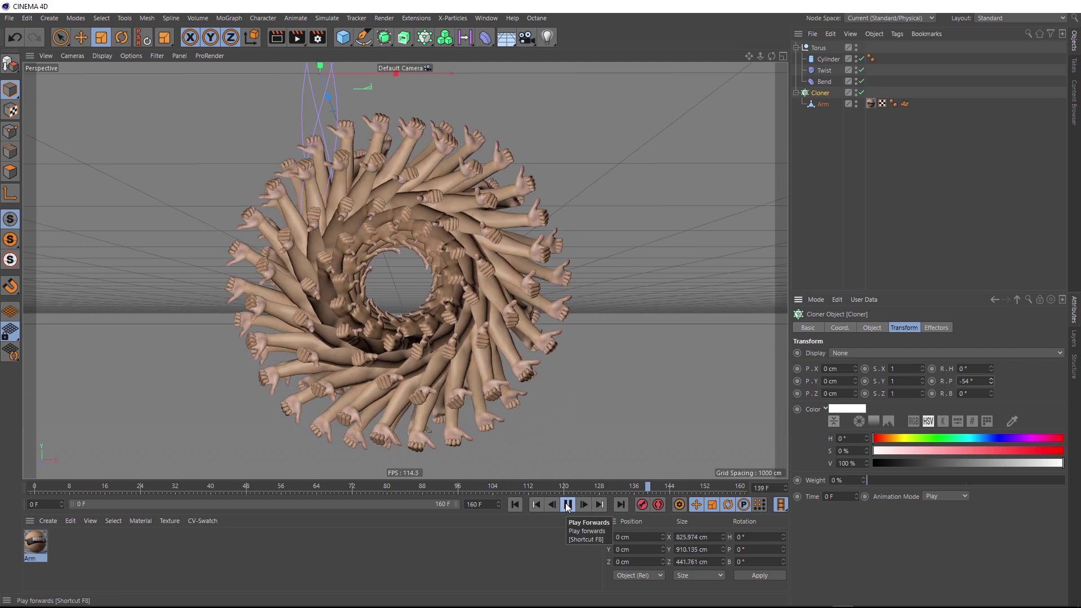
click(568, 505)
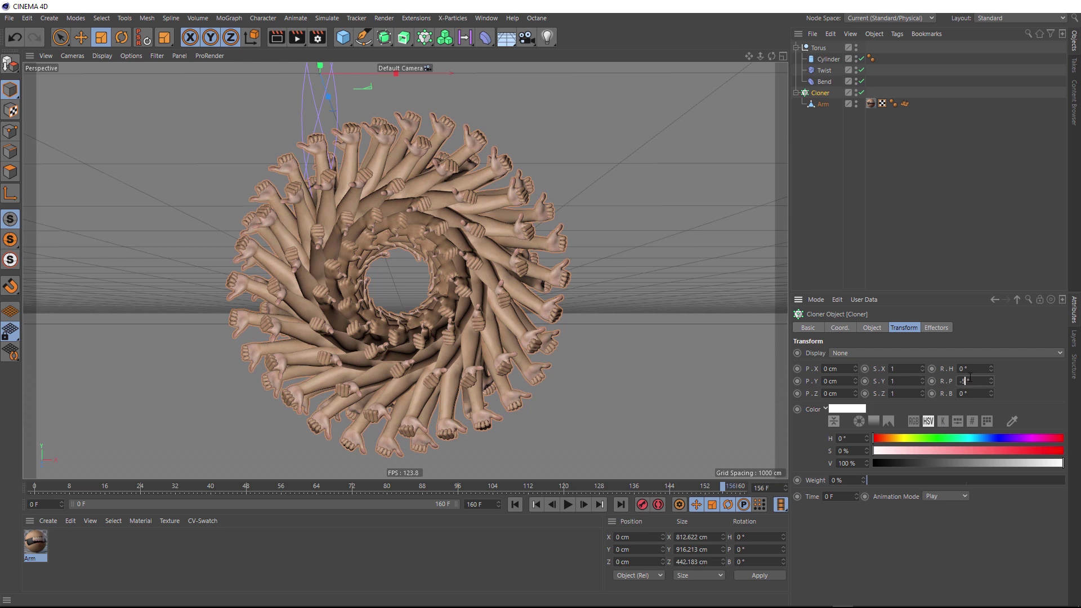
Tilt the clones to -50° pitch and -10° bank, pausing playback at frame 114
key(Return)
drag(991, 393, 961, 391)
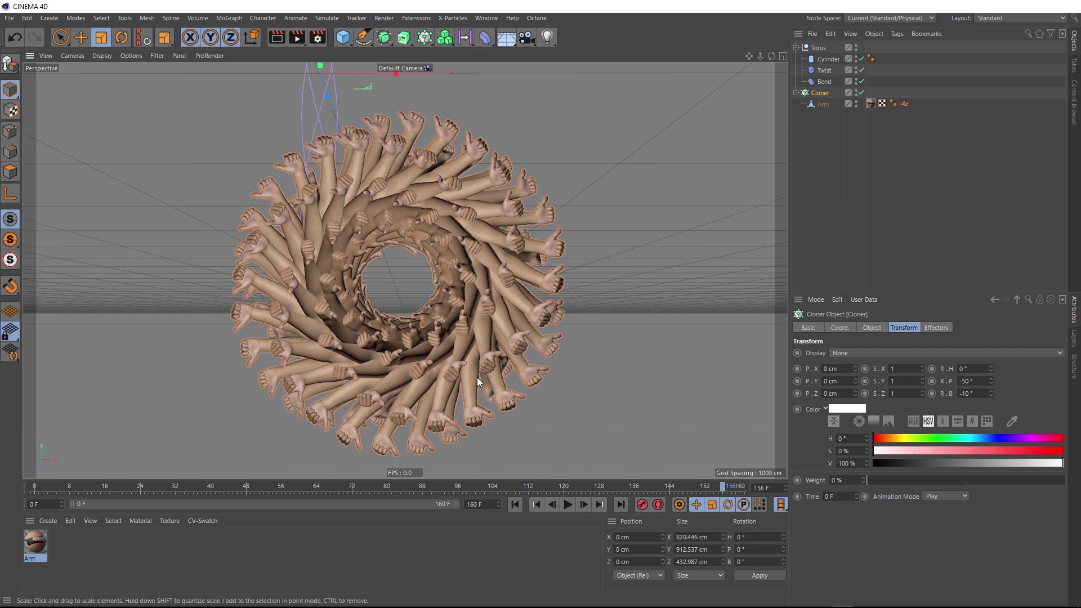
alt+drag(478, 377, 480, 373)
click(570, 505)
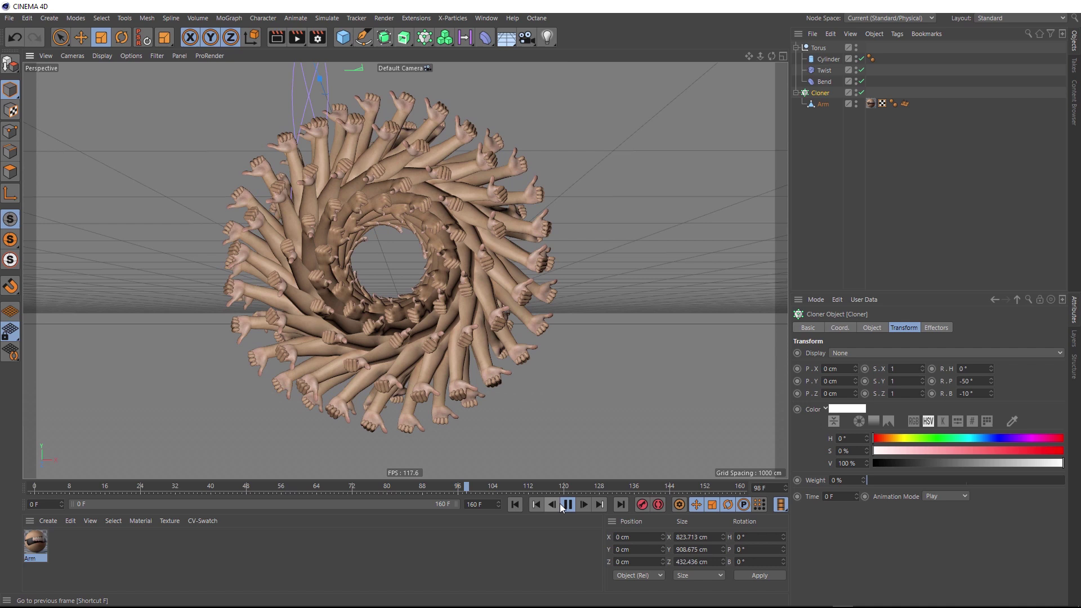
click(567, 504)
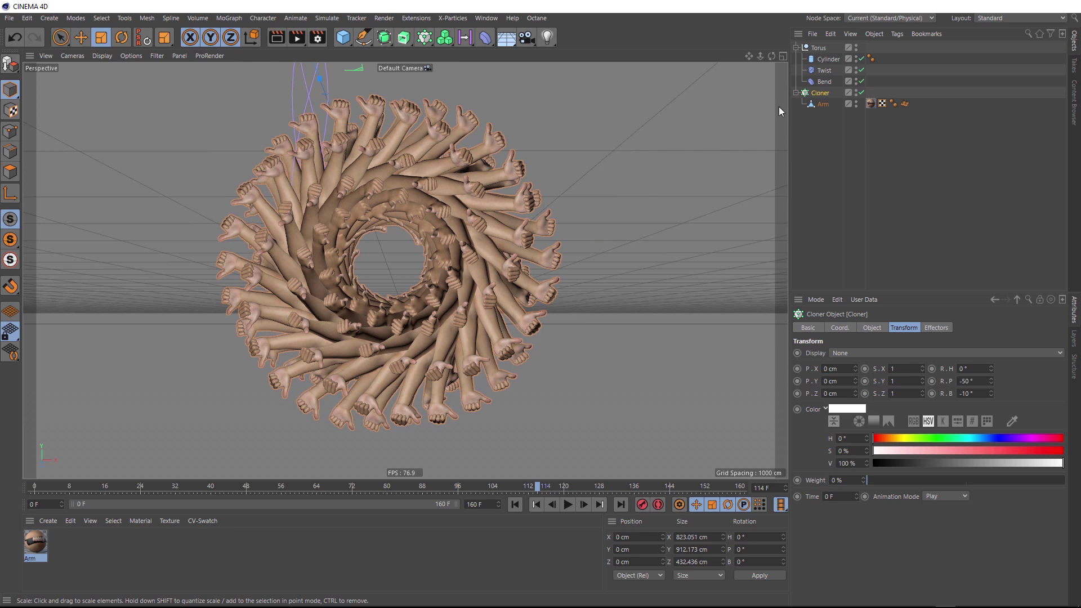
Add a Plain effector to the cloner with position and rotation turned off
click(227, 18)
mouse_move(241, 35)
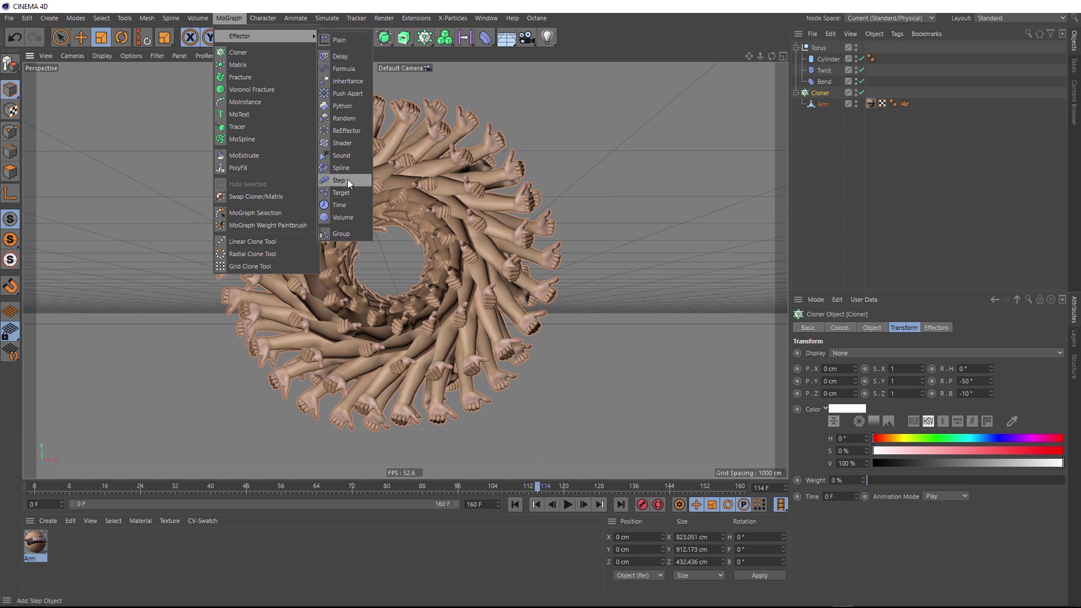
click(341, 39)
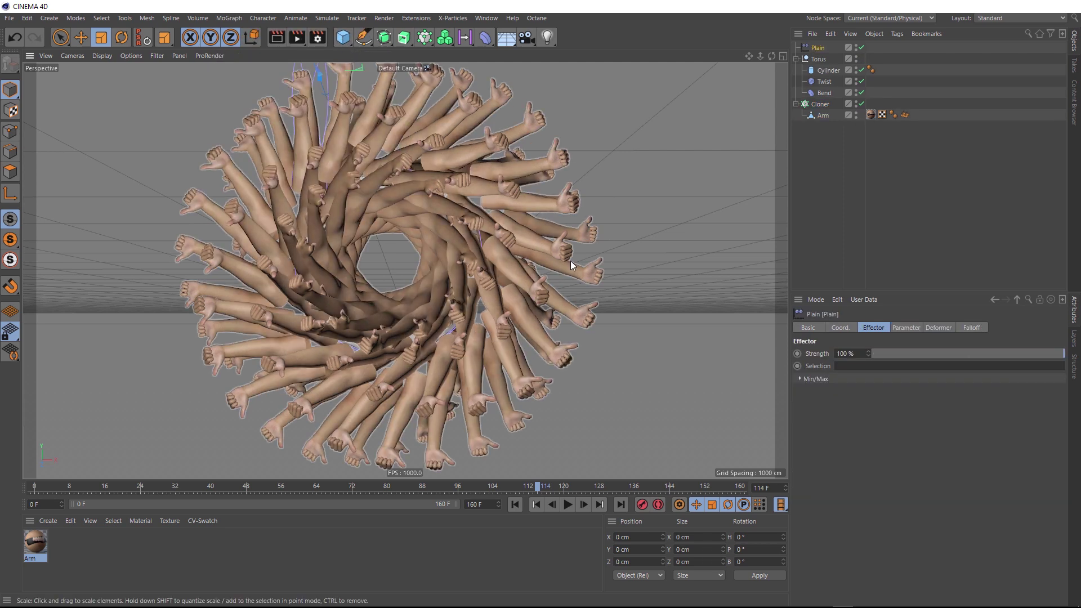
click(906, 327)
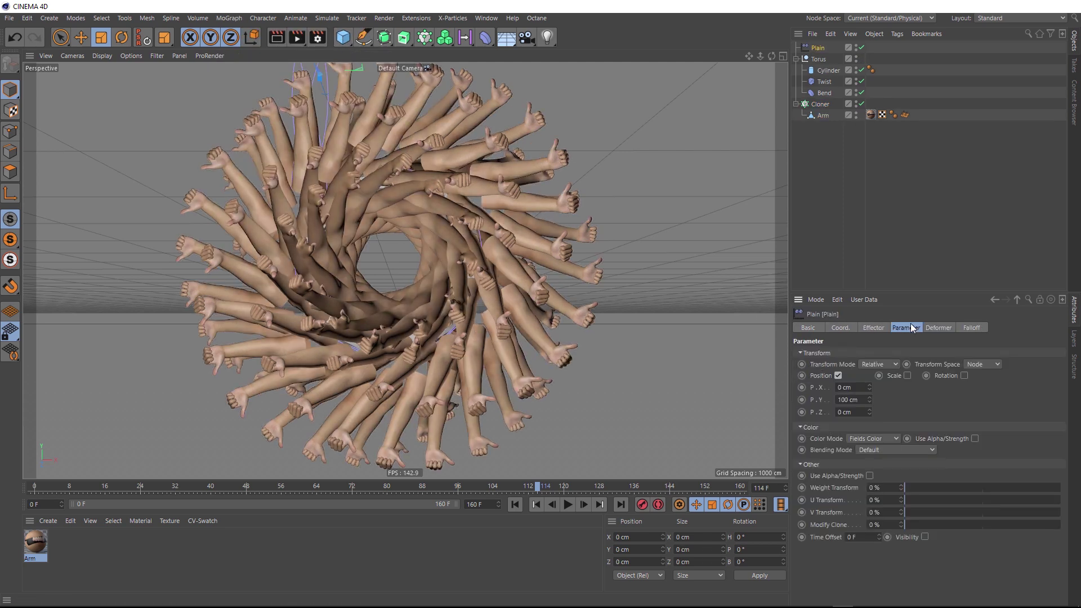
click(838, 376)
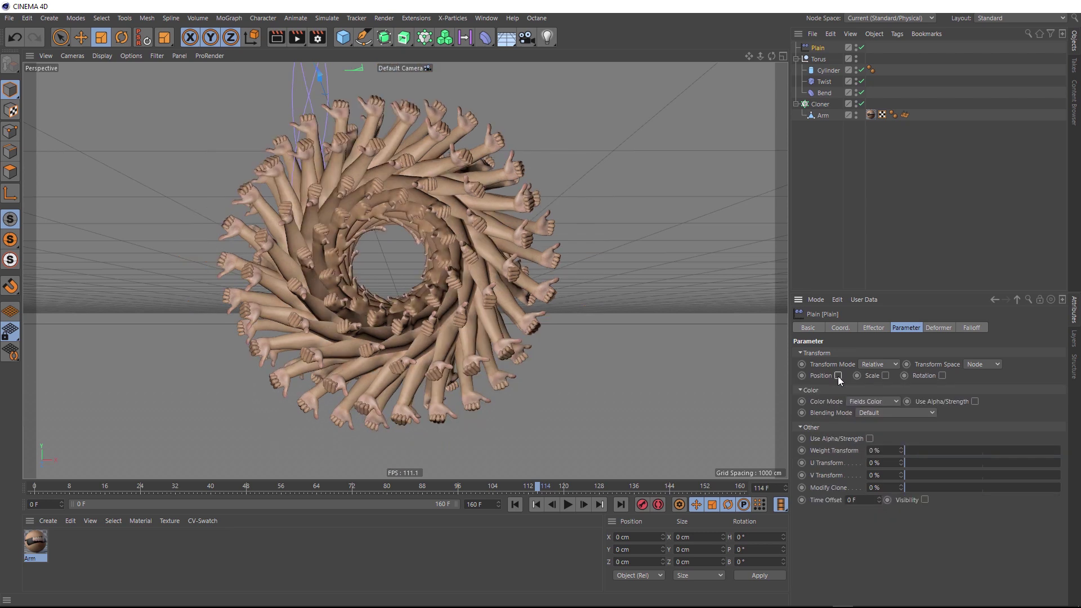
click(944, 376)
drag(974, 386, 1043, 387)
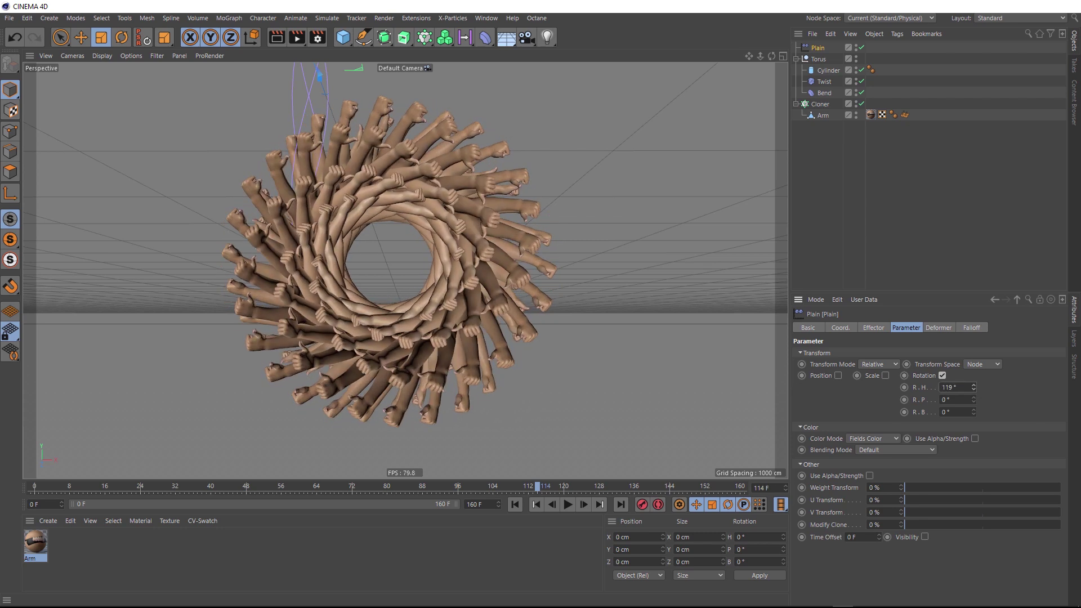
click(942, 375)
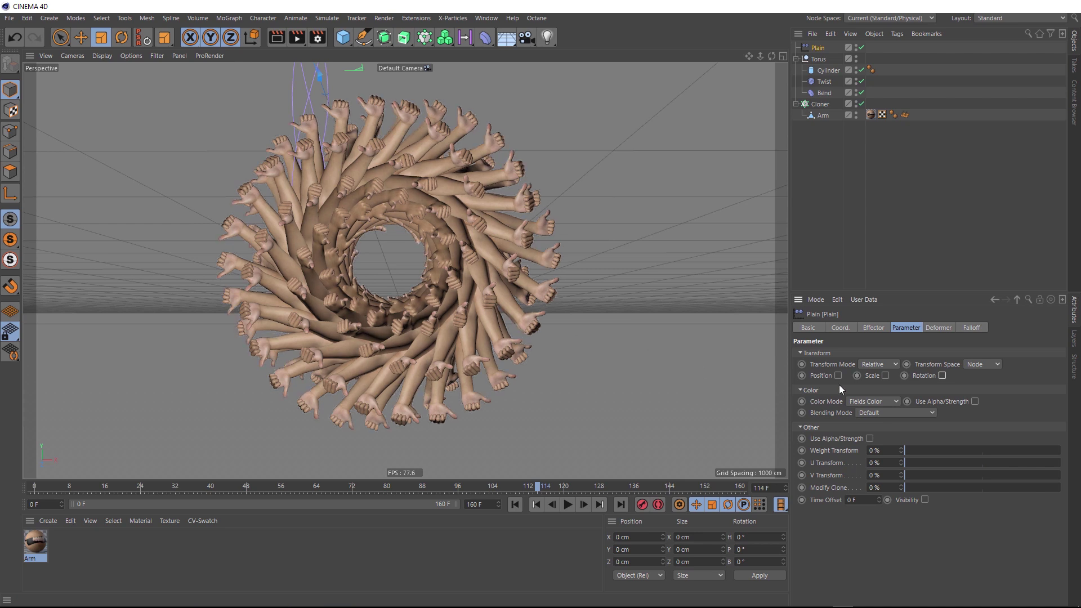
Enable the effector's uniform scale and set it to -0.35
click(884, 376)
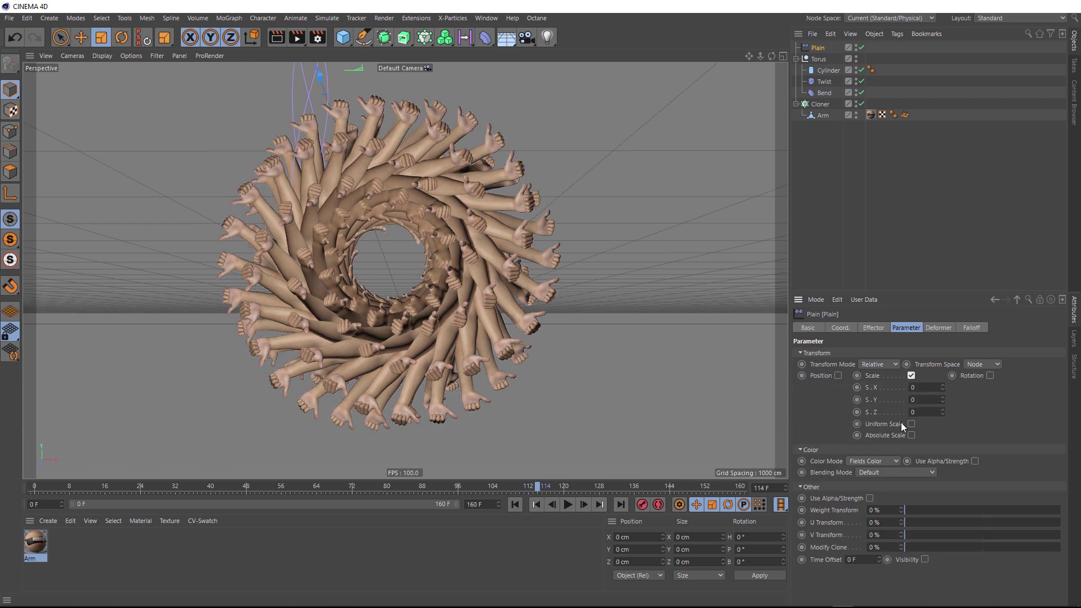
click(911, 424)
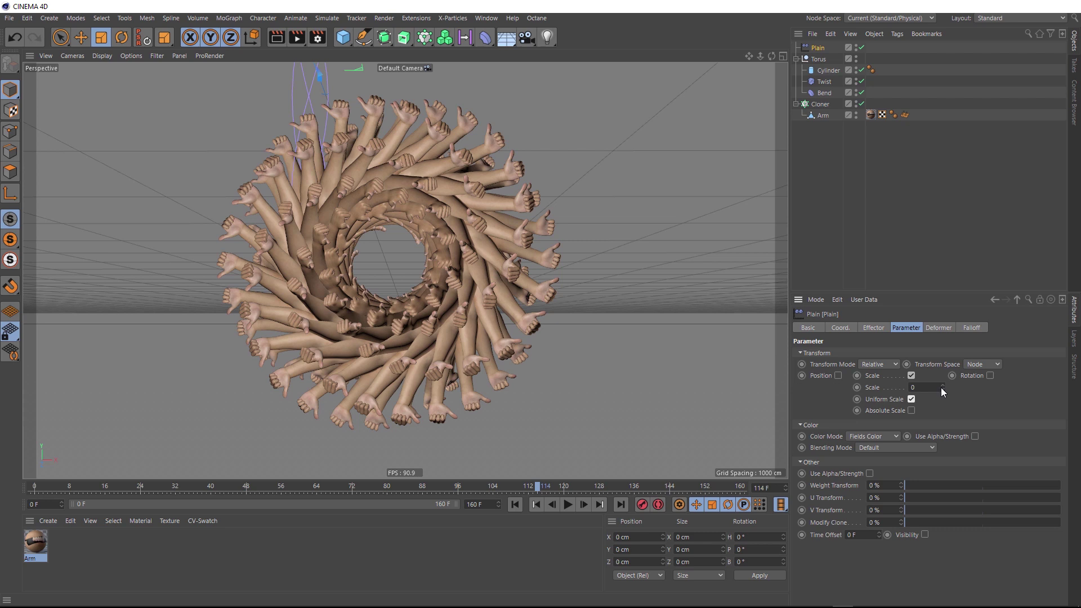
mouse_move(942, 388)
mouse_down()
mouse_move(941, 412)
mouse_move(944, 393)
mouse_up()
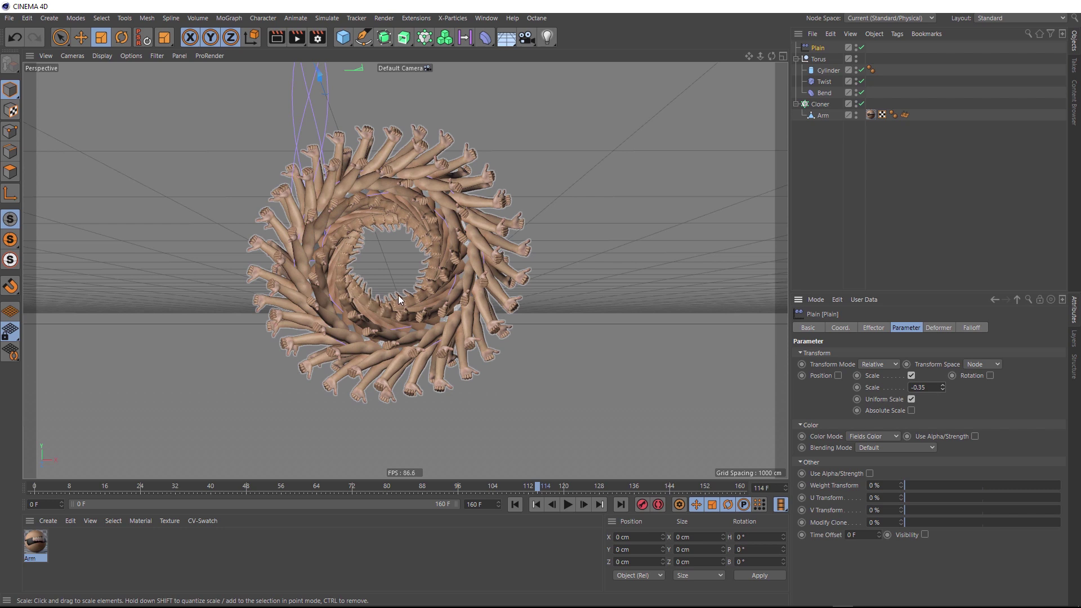
Add a Spherical Field to the Plain effector's falloff
click(972, 329)
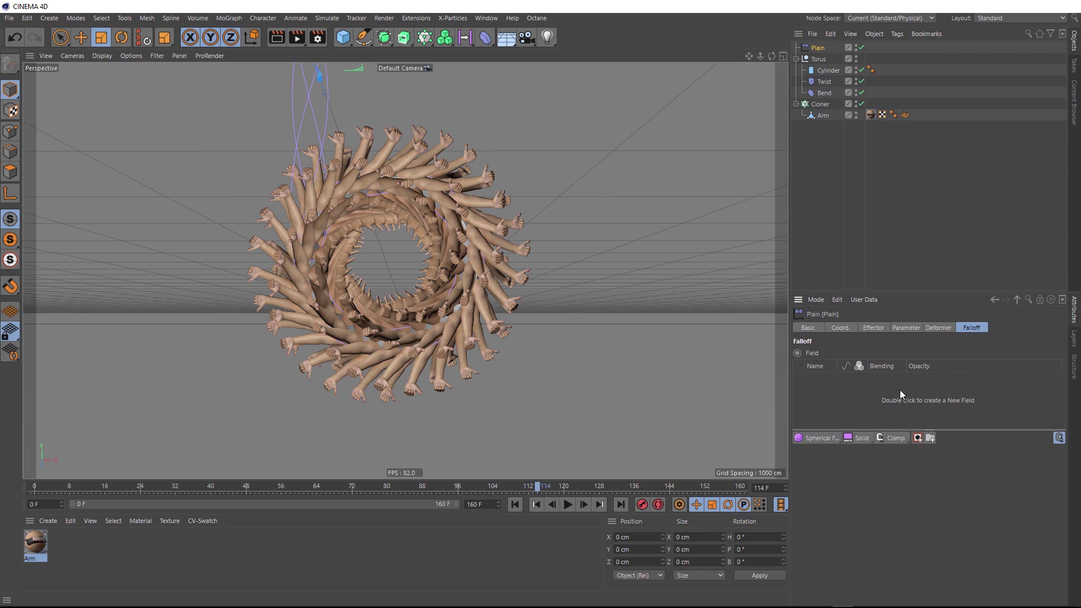
click(818, 438)
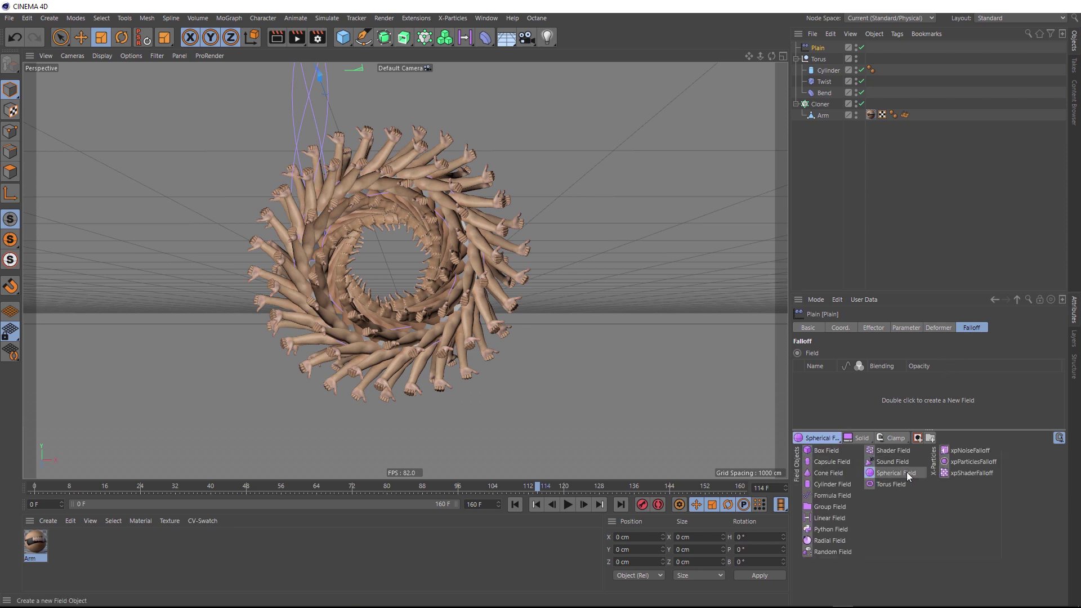
click(895, 473)
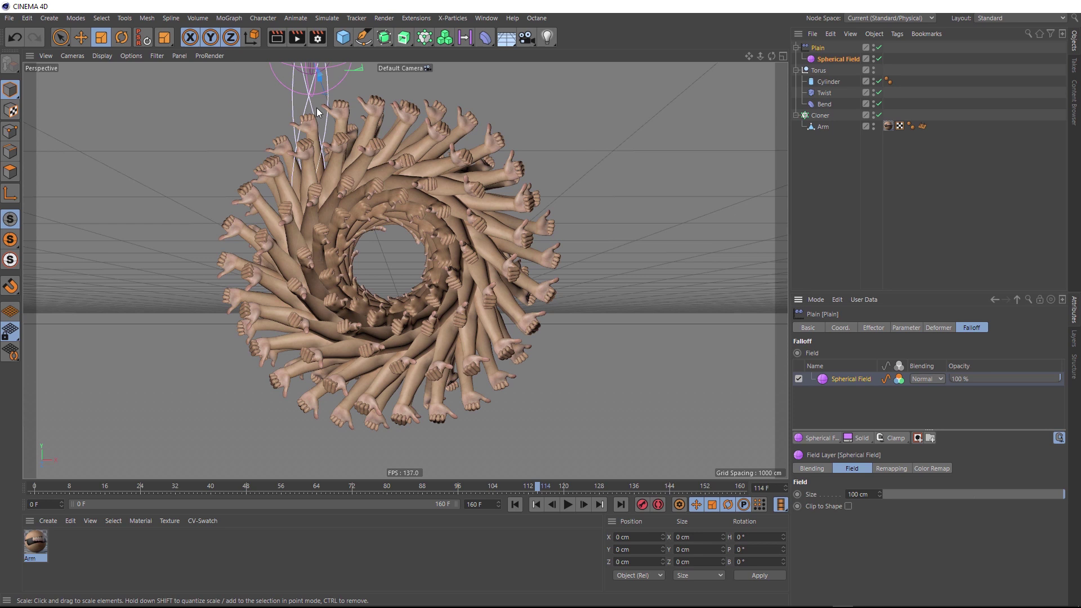
alt+middle_drag(325, 128, 347, 164)
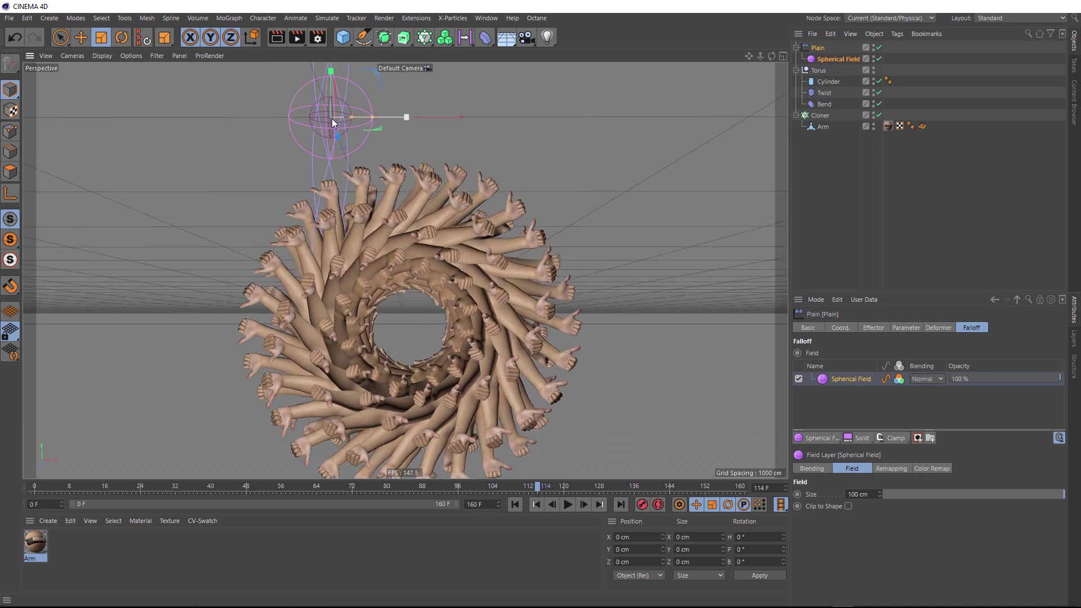
Move the Spherical Field into the ring's centre using the Front view
middle_click(407, 309)
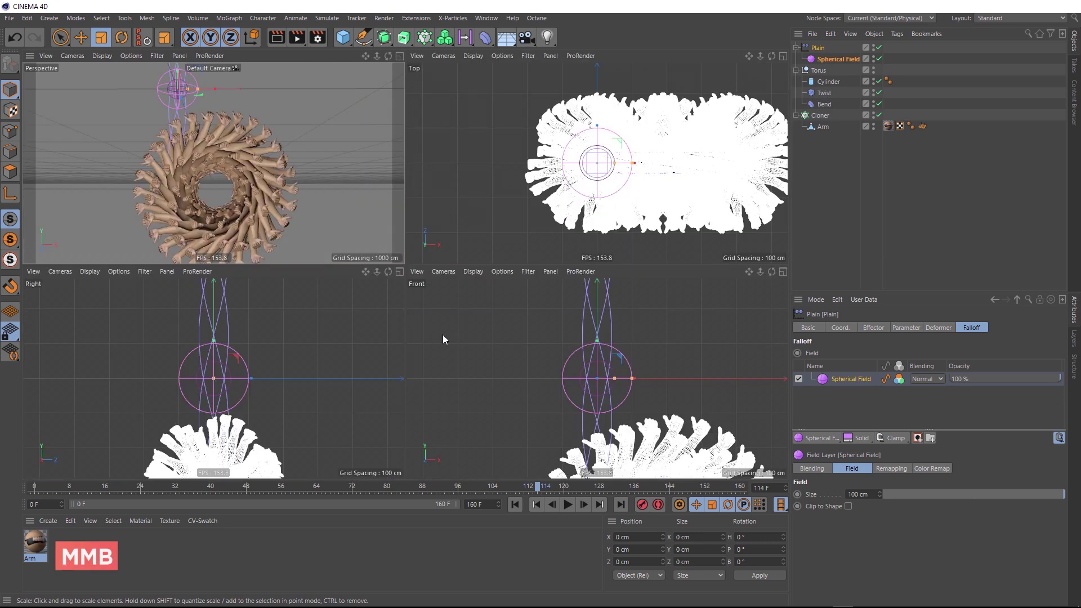
middle_click(590, 363)
scroll(508, 182, up, 5)
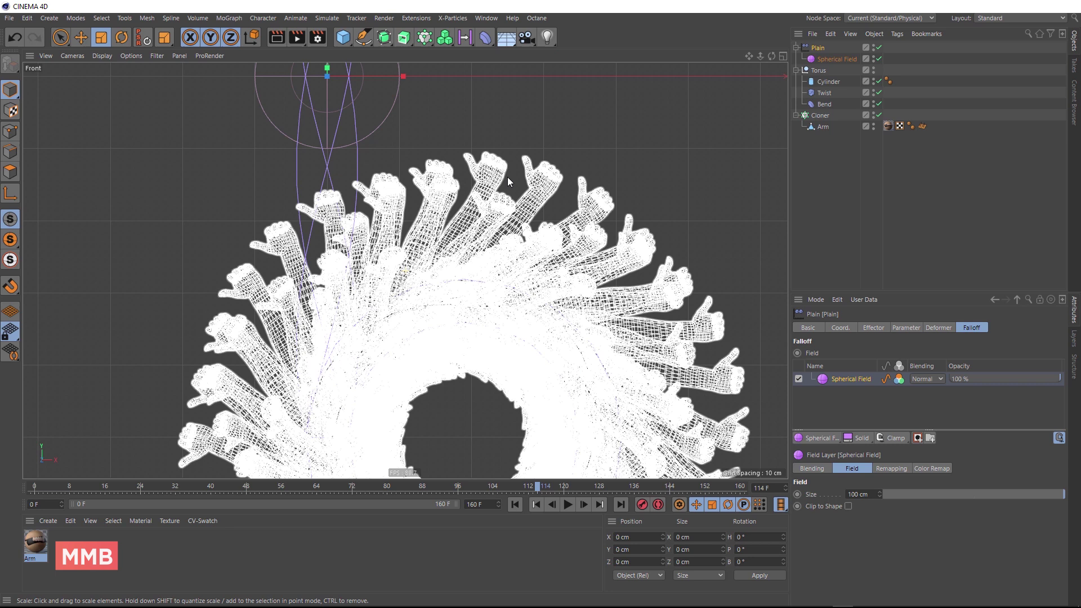
scroll(508, 177, down, 5)
click(839, 58)
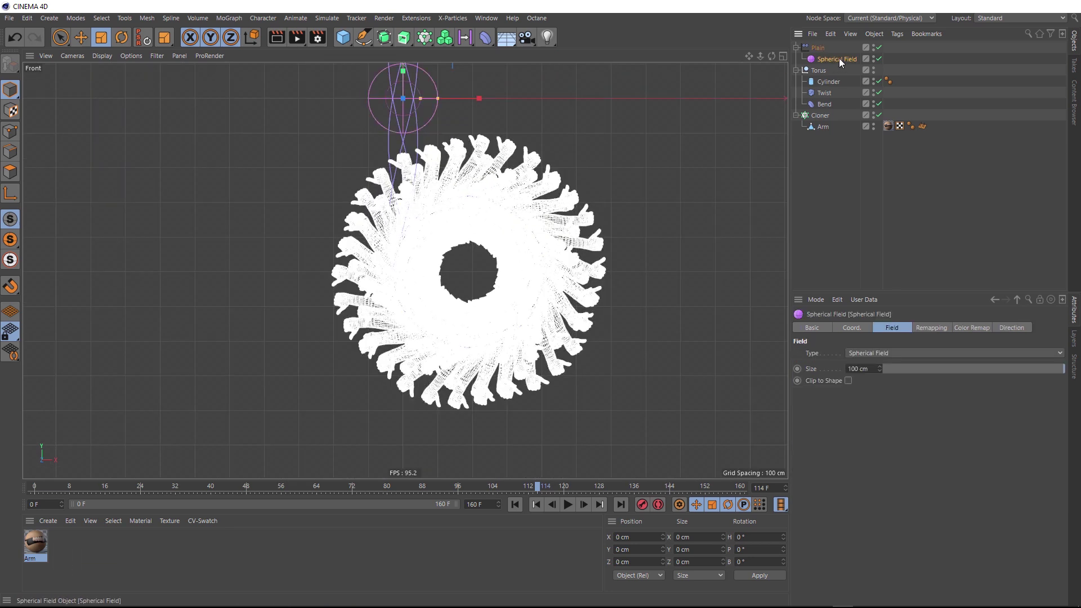
click(81, 37)
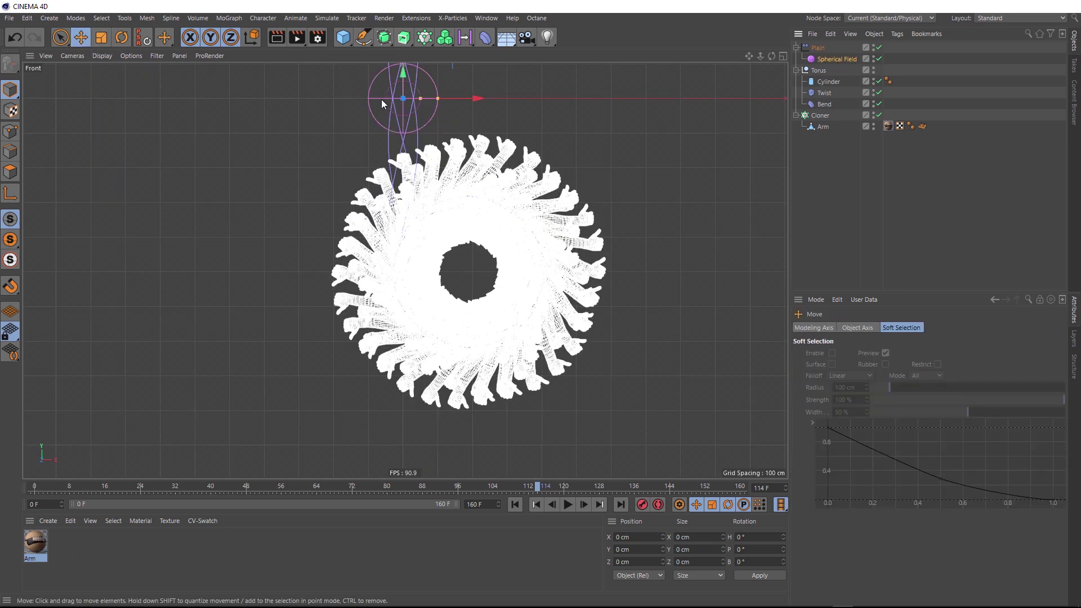
drag(428, 90, 494, 263)
middle_click(464, 248)
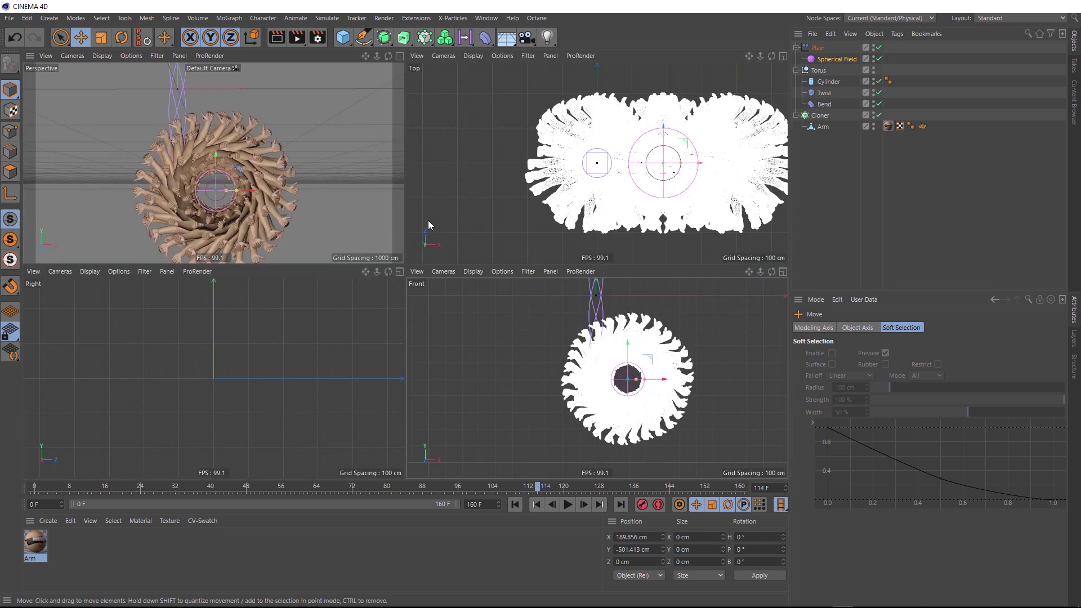
middle_click(252, 188)
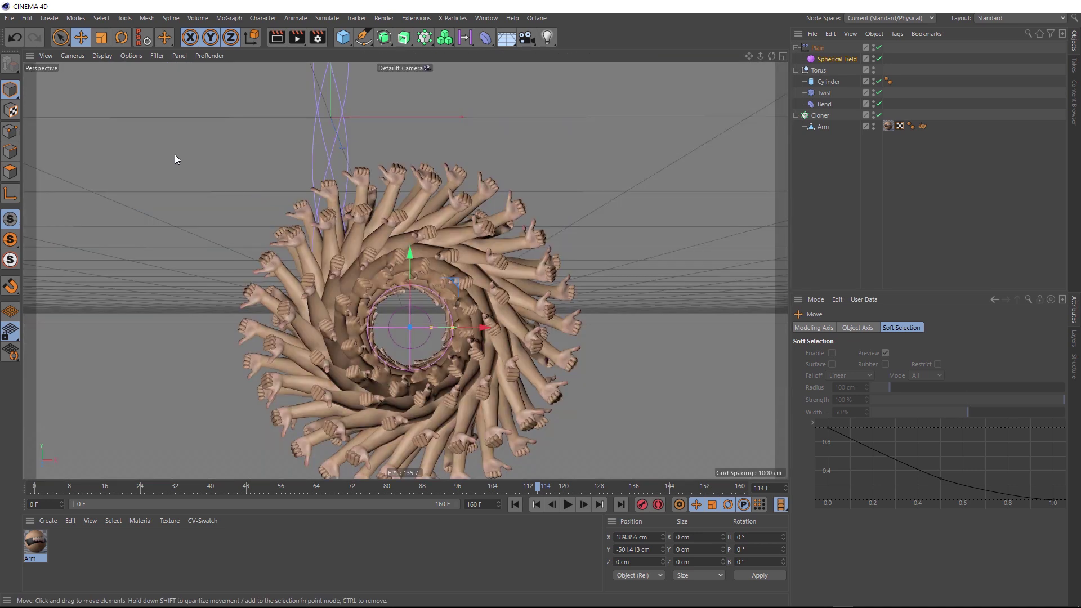
Enlarge the Spherical Field to about 227% and set the Plain effector's scale to -0.97
click(101, 37)
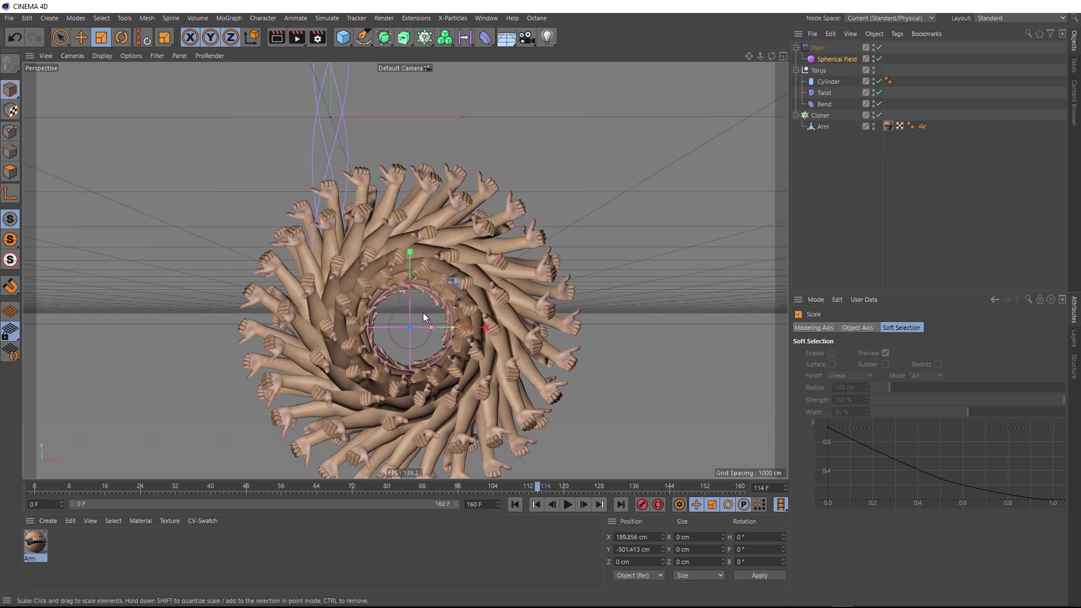
drag(424, 312, 564, 301)
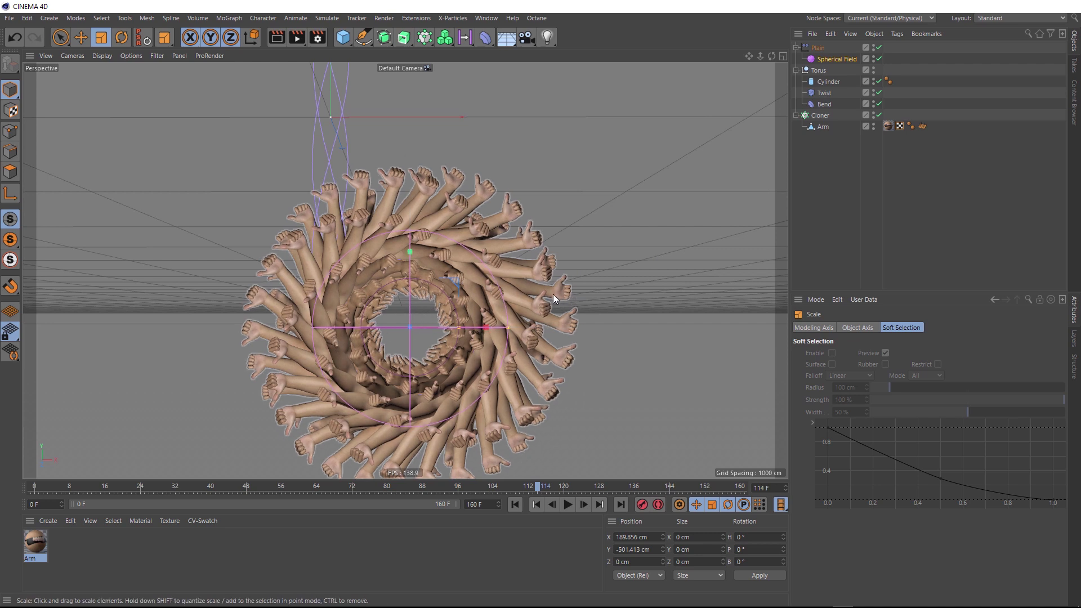
alt+drag(542, 299, 525, 269)
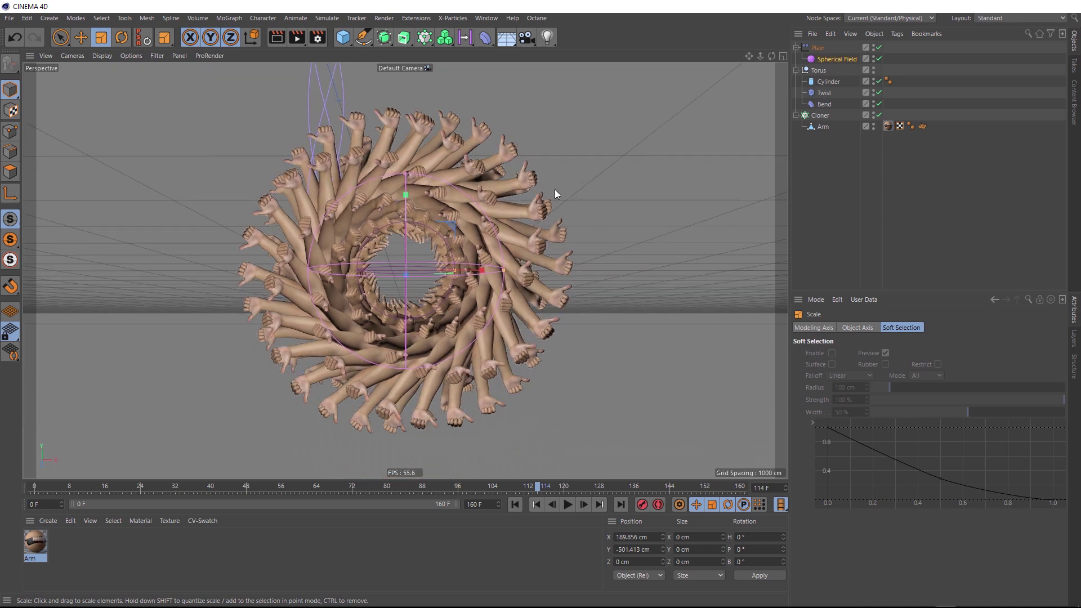
click(817, 48)
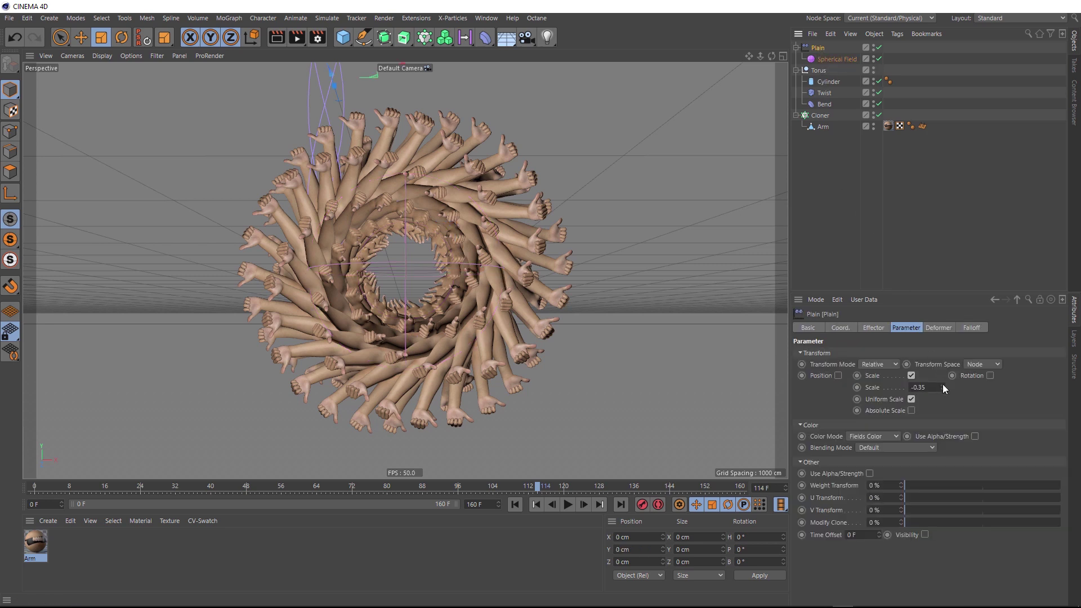
drag(943, 388, 910, 391)
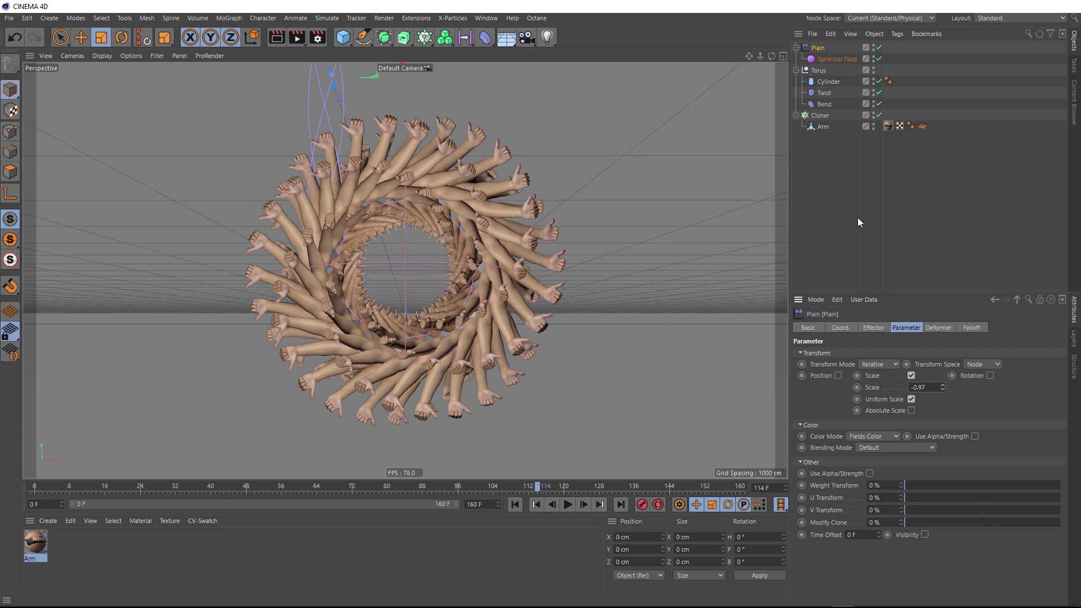
Scale the Arm up about 160%, to roughly 96.891 × 367.671 × 107.116 cm
click(824, 127)
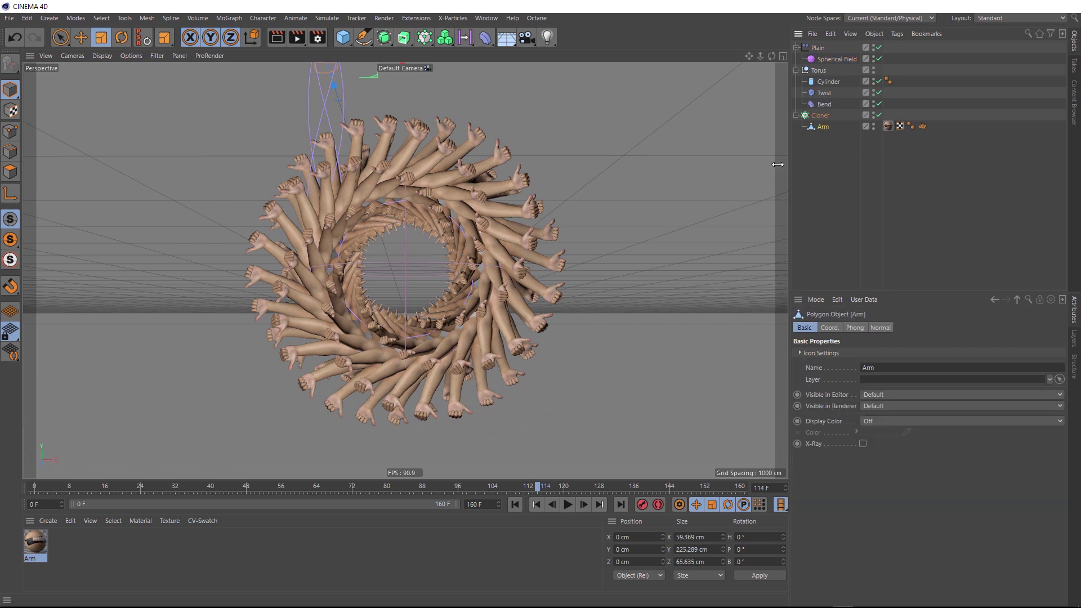
drag(524, 242, 834, 208)
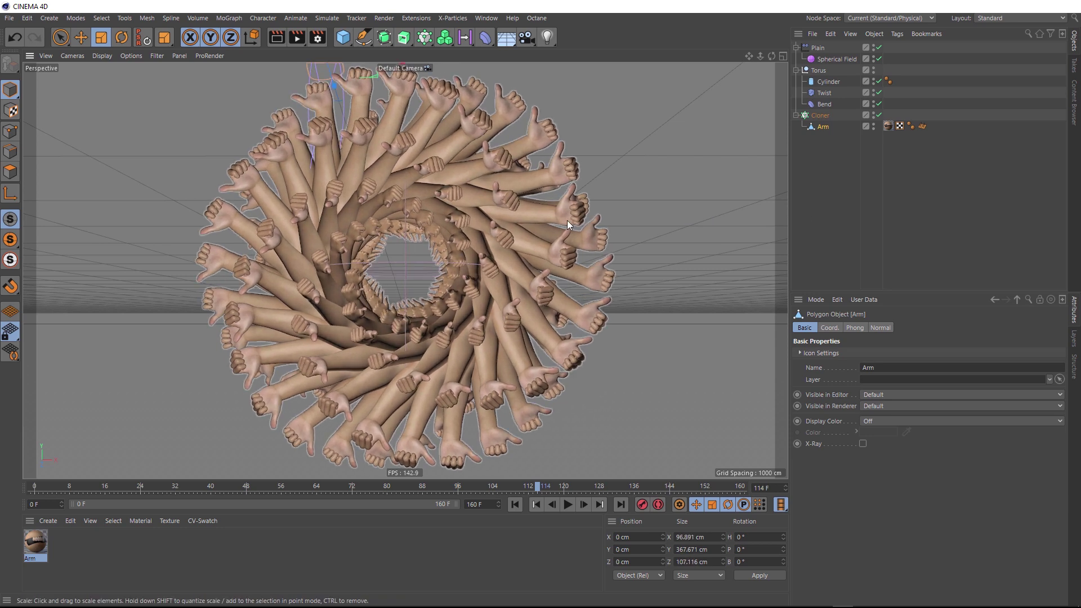
alt+drag(565, 211, 536, 238)
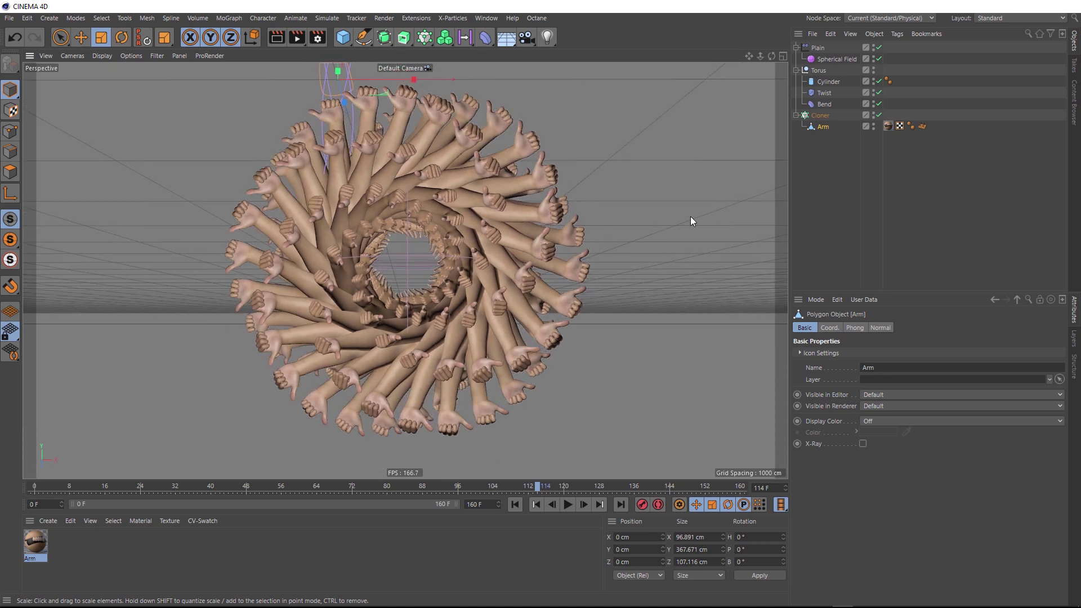
Hide the Twist deformer in the viewport and play the arm ring animation
click(873, 90)
click(567, 504)
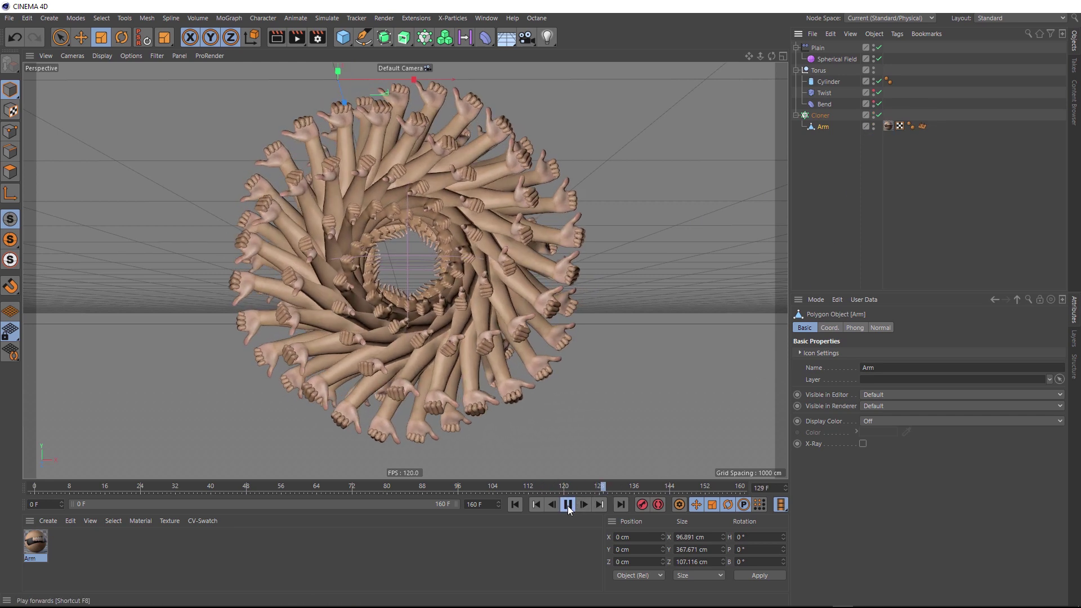